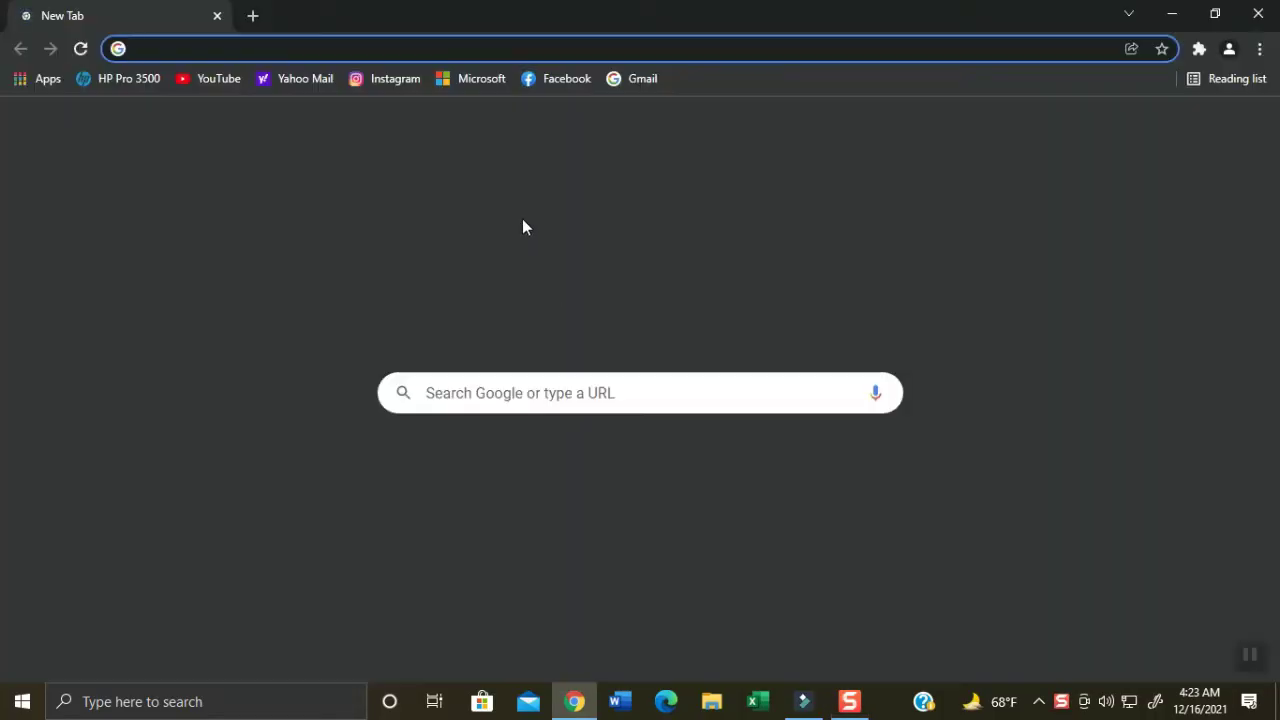
# Step: Go to ttsdemo.com from Chrome's address bar
pyautogui.click(150, 50)
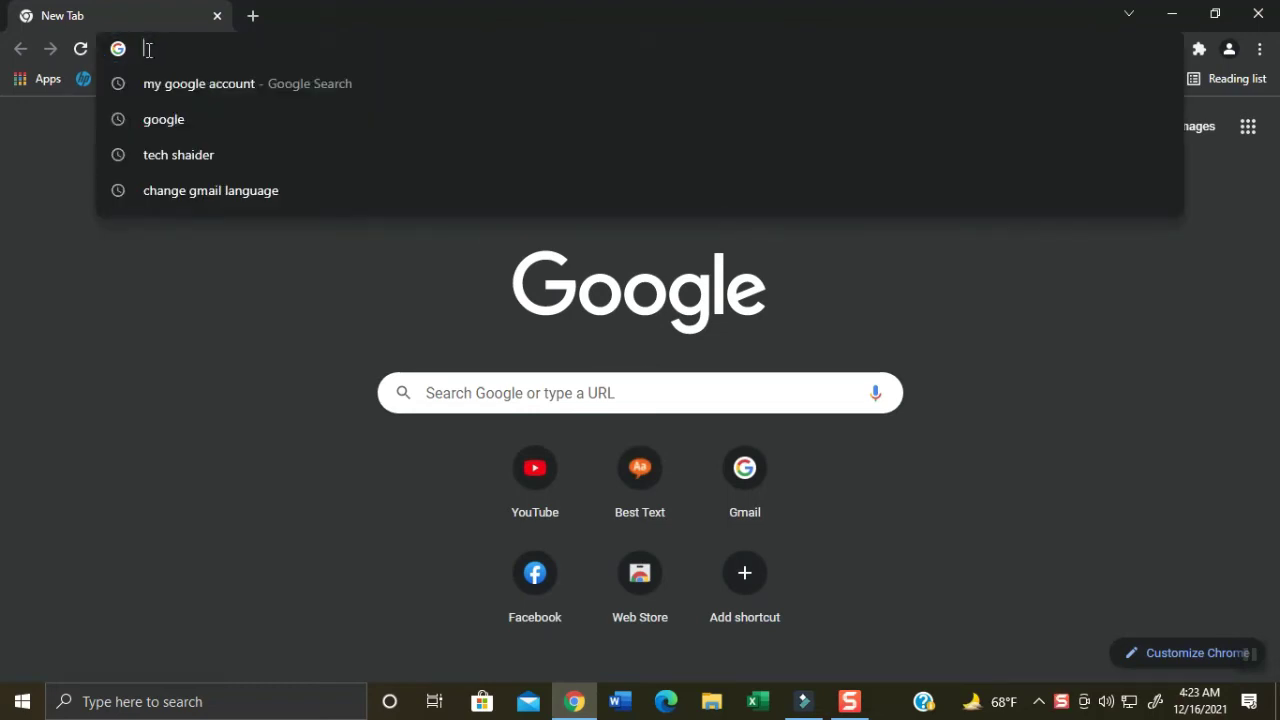
pyautogui.write('ttsde')
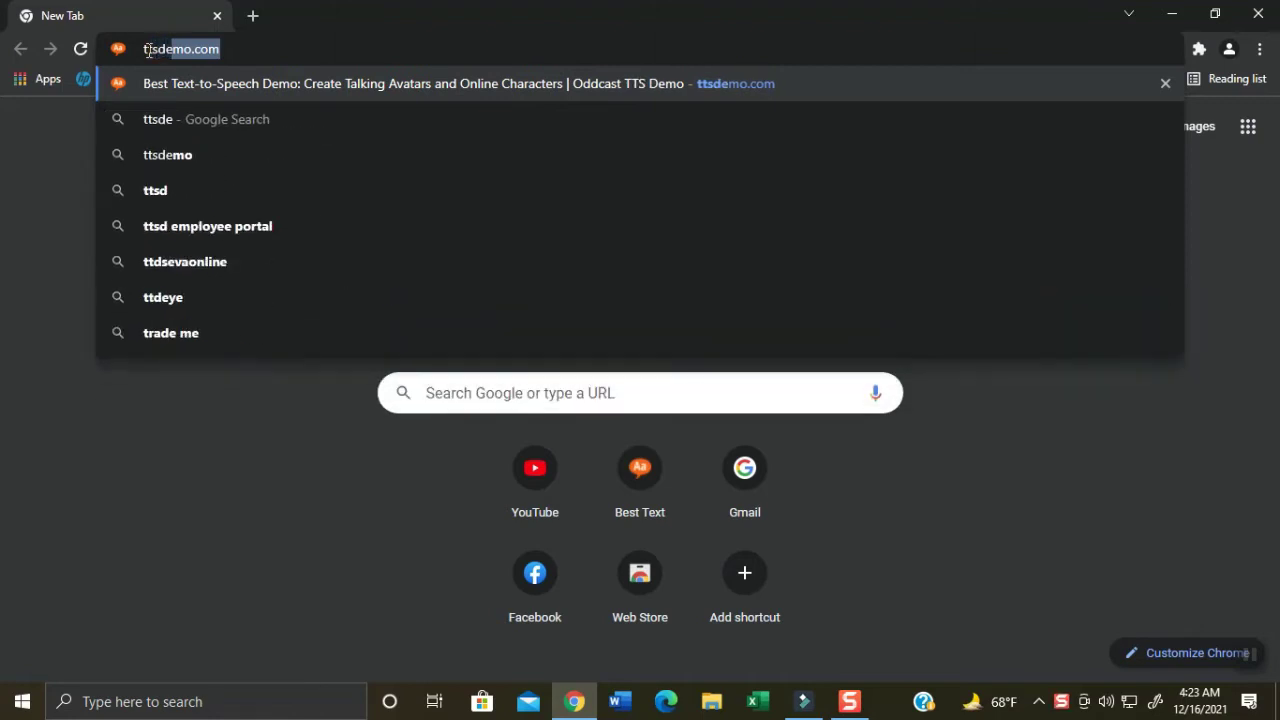
pyautogui.write('mo.')
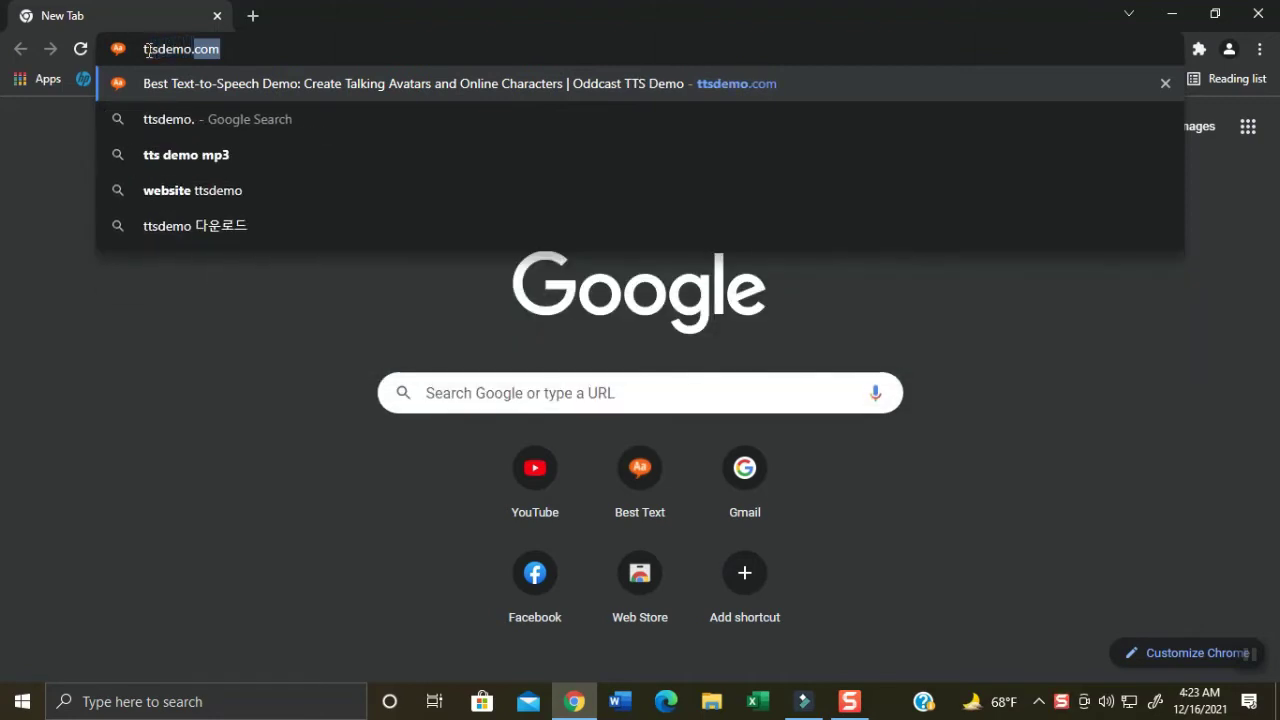
pyautogui.write('co')
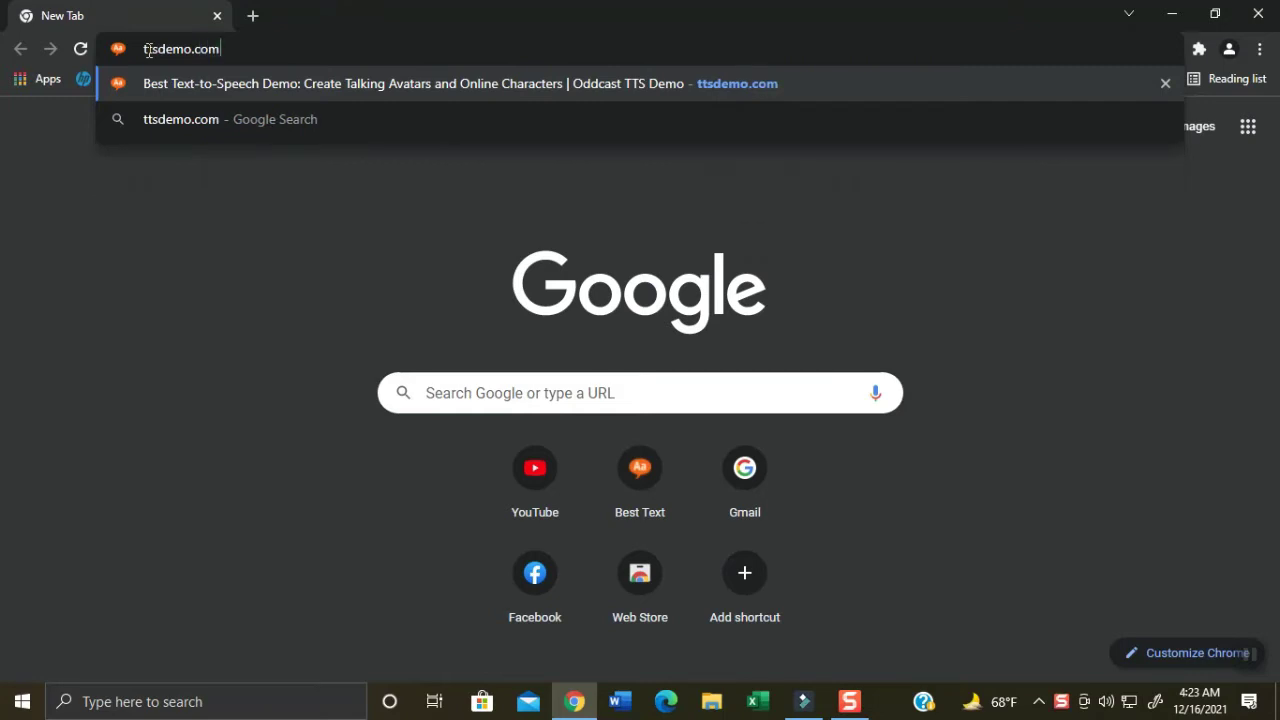
pyautogui.write('m')
pyautogui.press('Return')
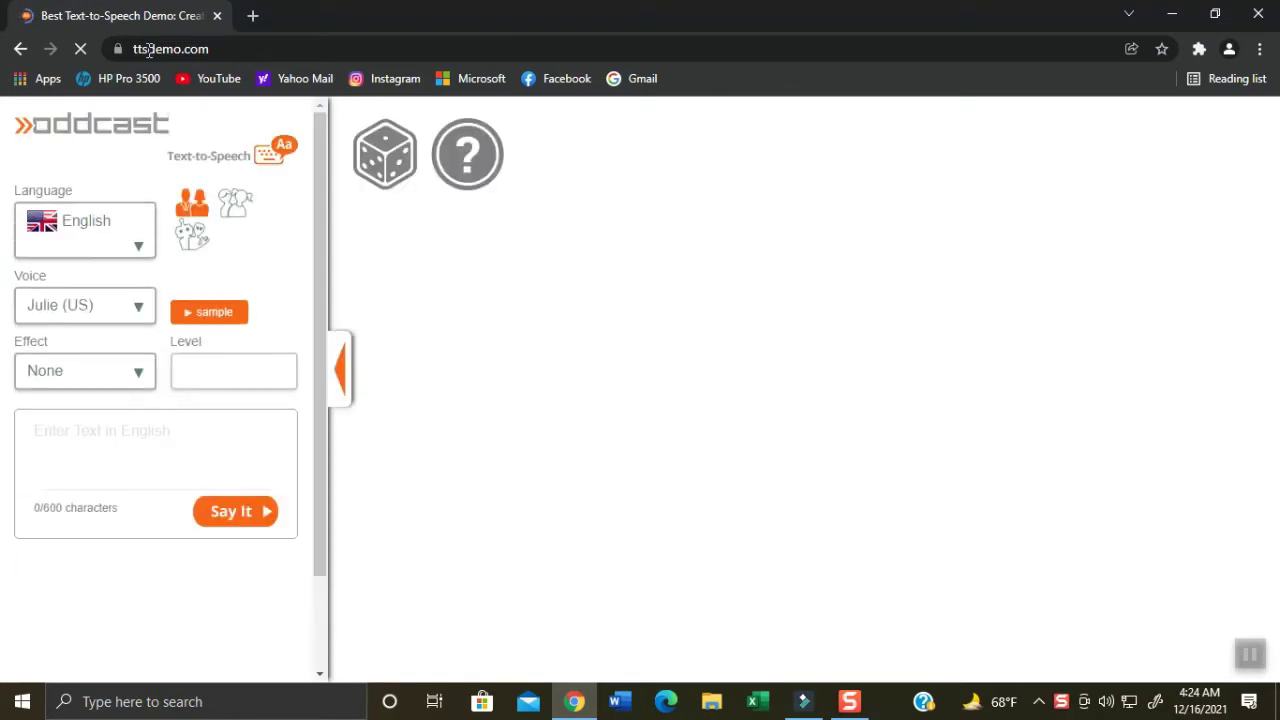
# Step: Let the demo load, browse the Language list, and close it with English still selected
pyautogui.click(140, 50)
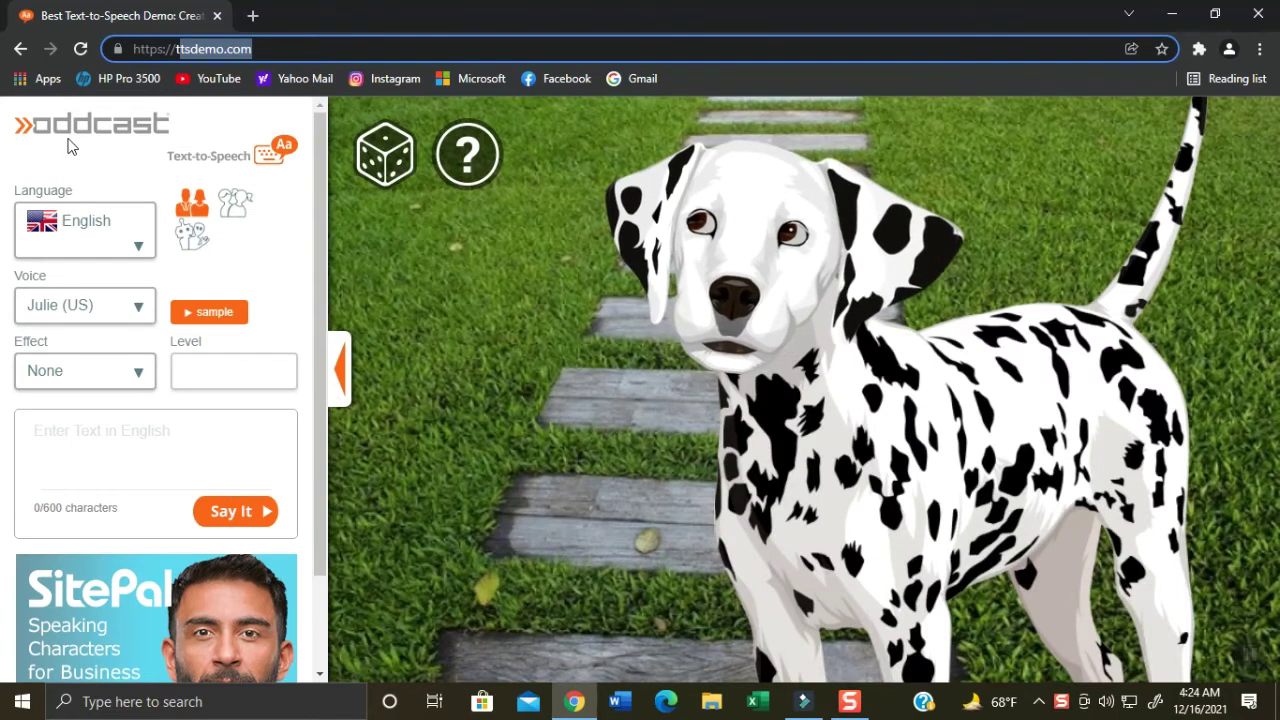
pyautogui.click(70, 146)
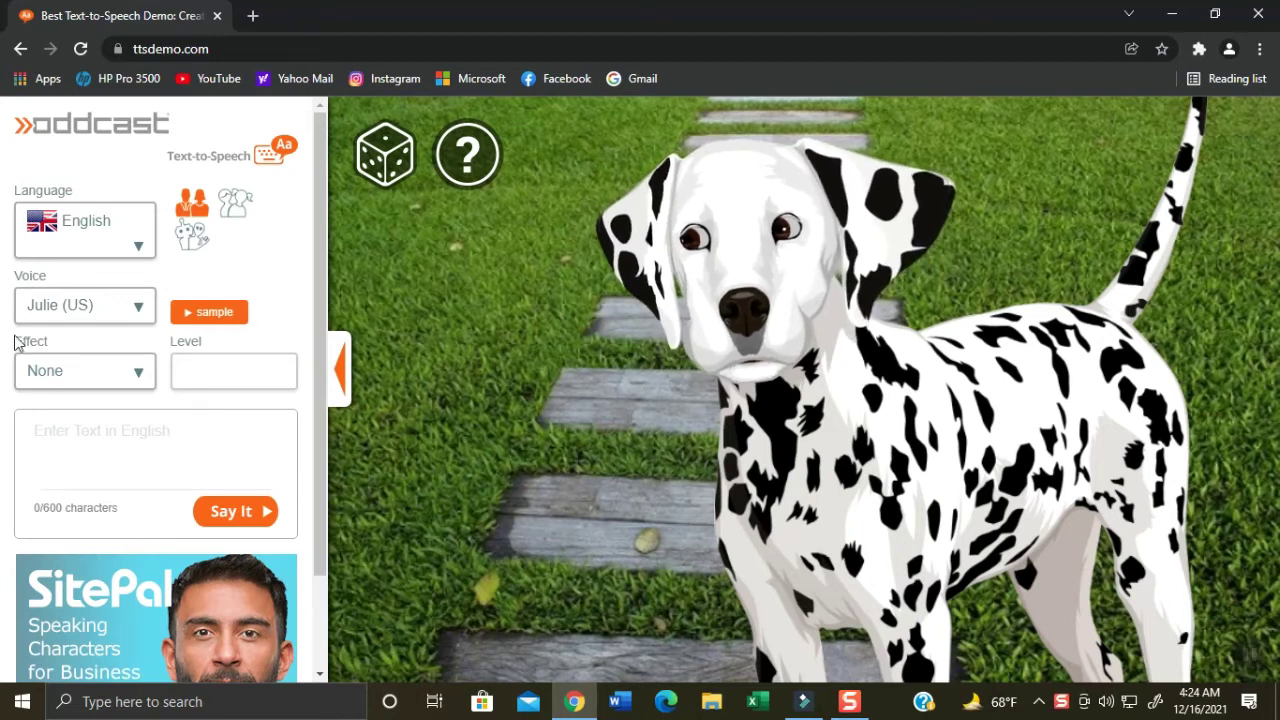
pyautogui.click(139, 251)
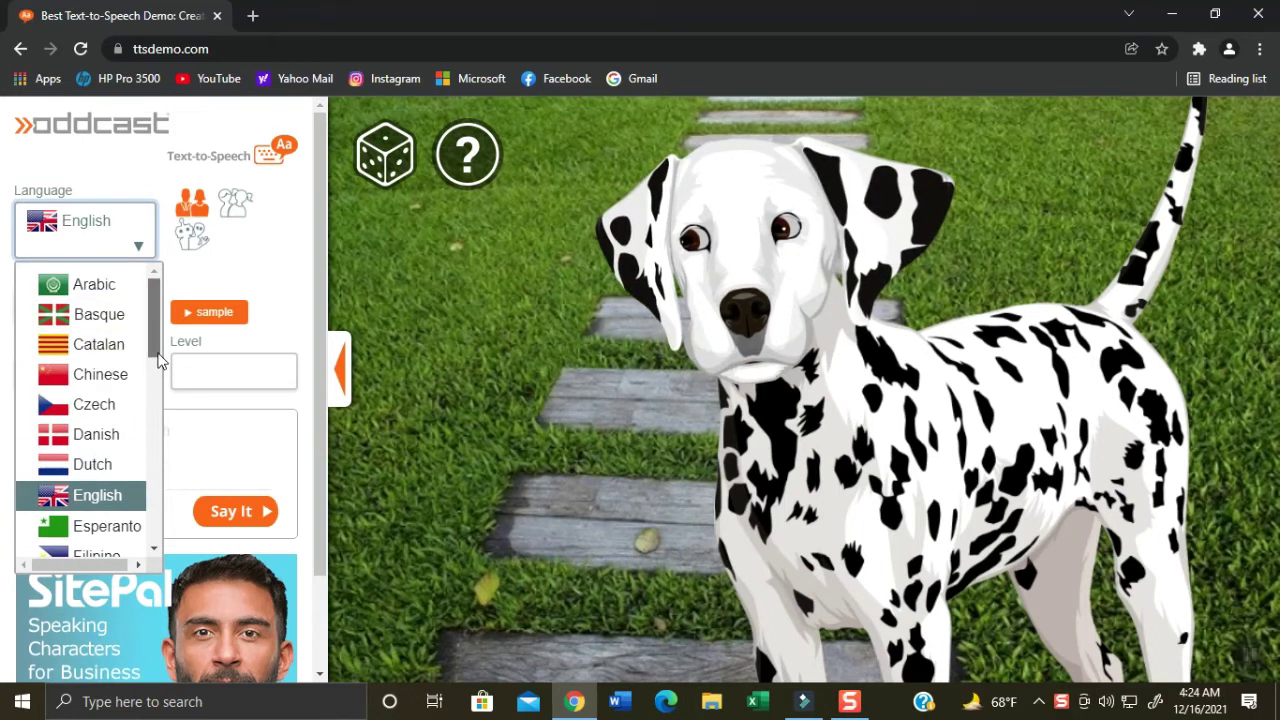
pyautogui.scroll(-3, 158, 360)
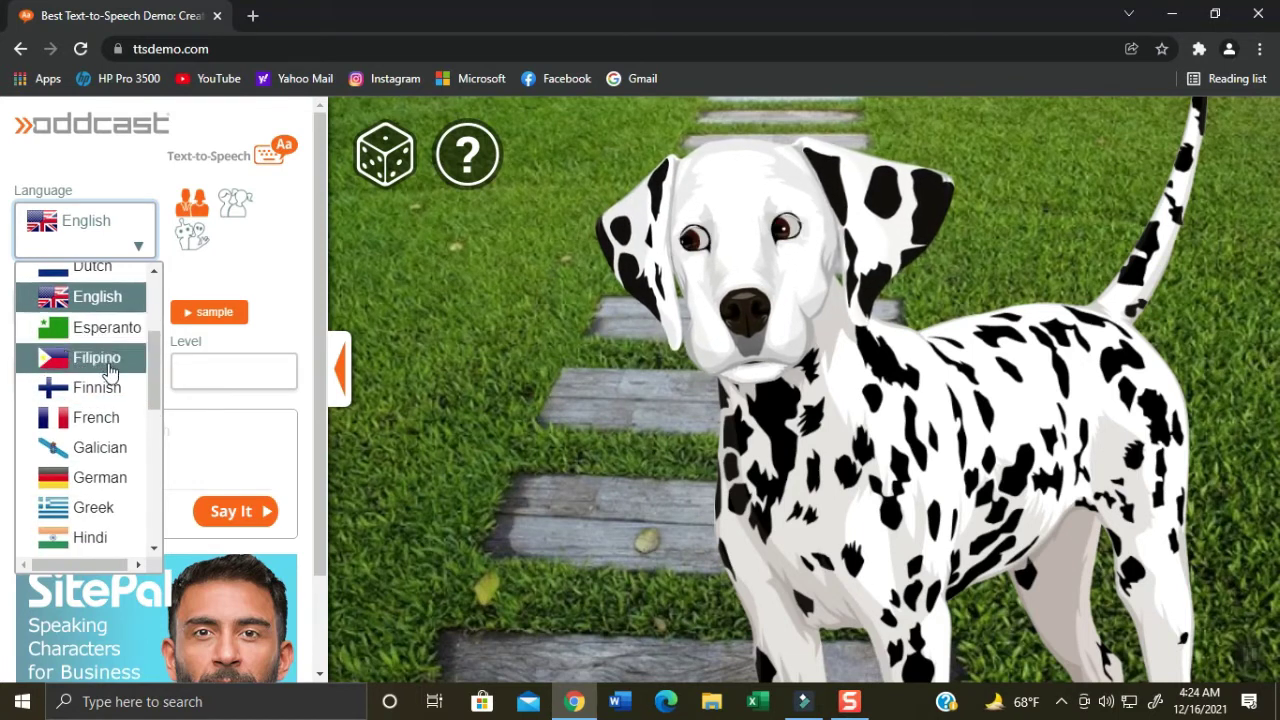
pyautogui.moveTo(152, 372); pyautogui.dragTo(163, 512)
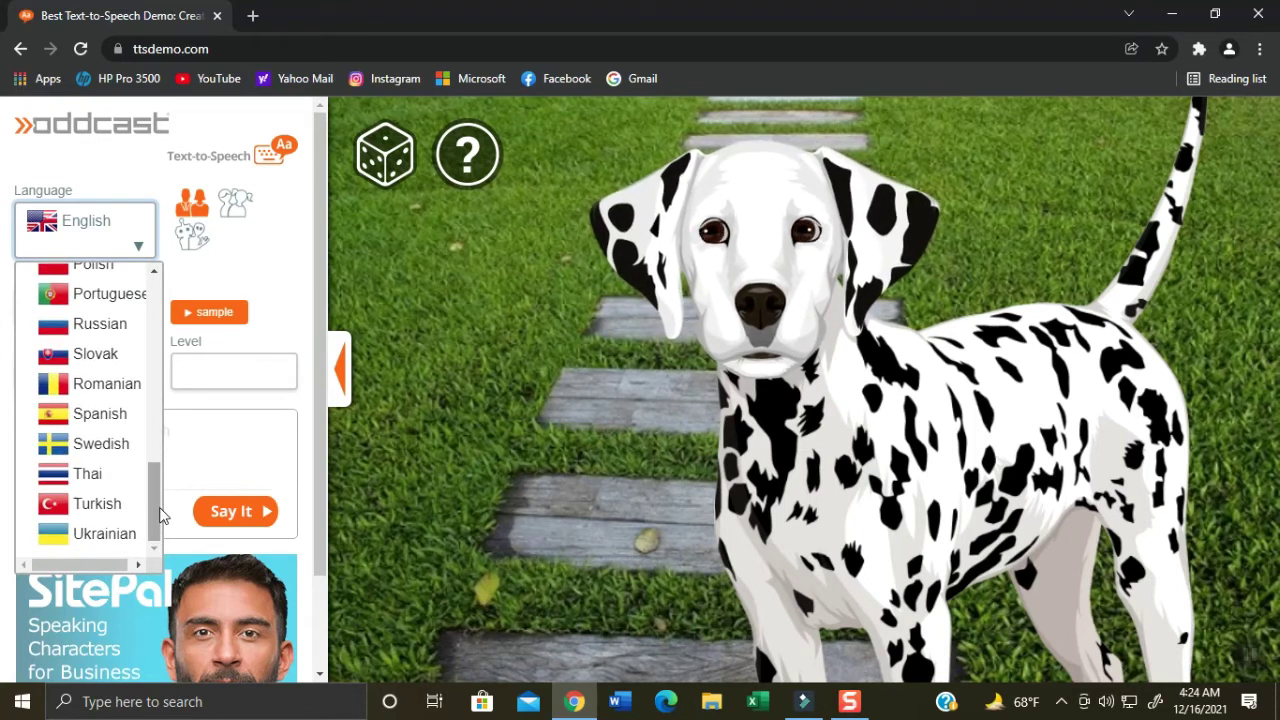
pyautogui.click(213, 271)
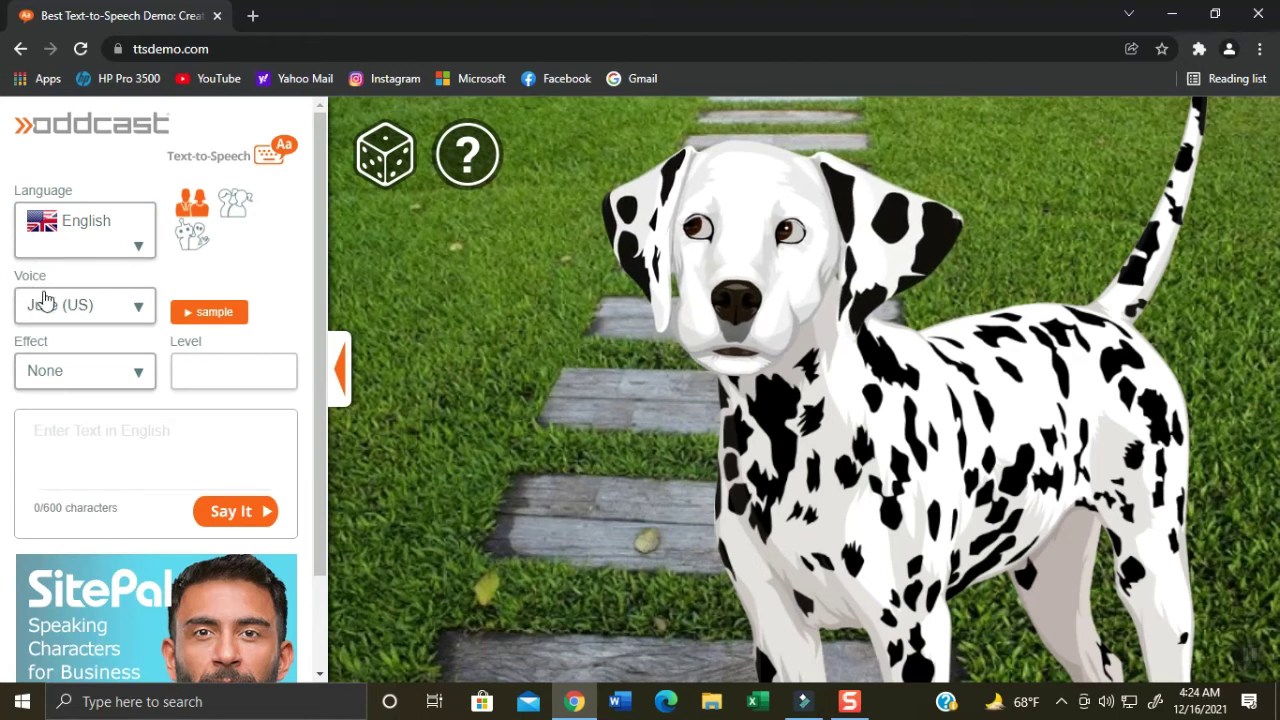
pyautogui.click(145, 314)
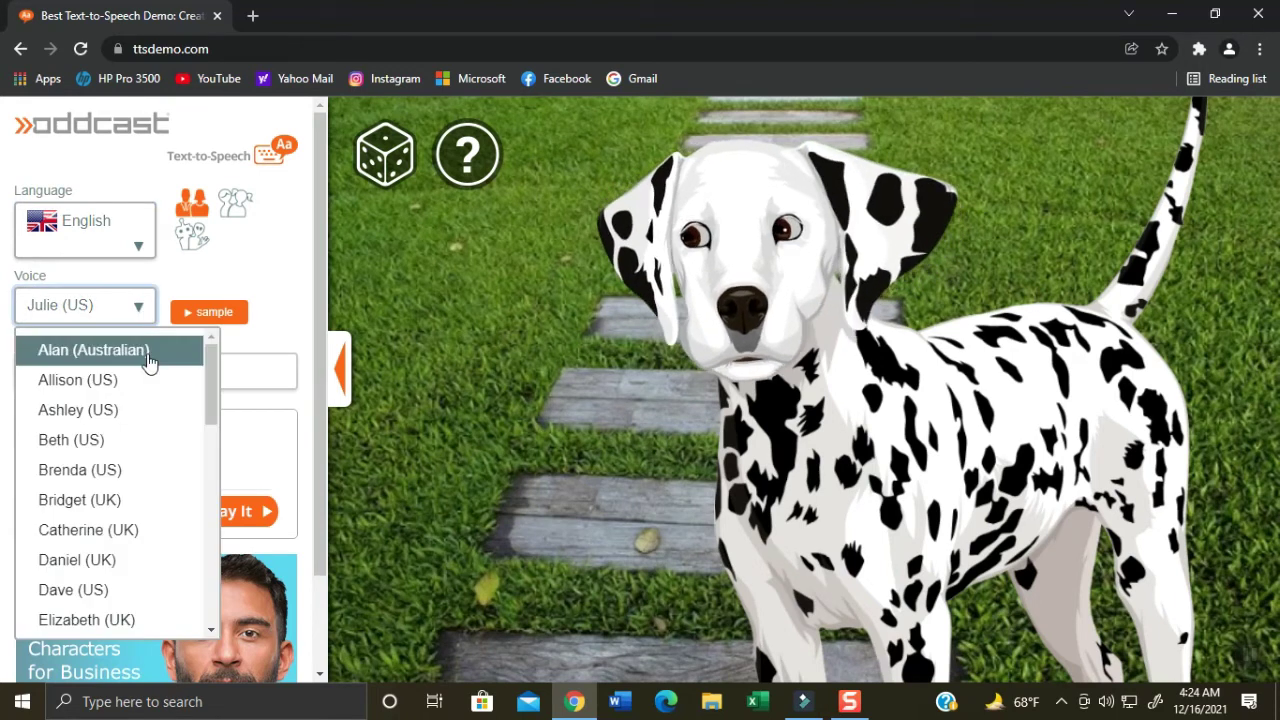
pyautogui.moveTo(211, 365); pyautogui.dragTo(233, 500)
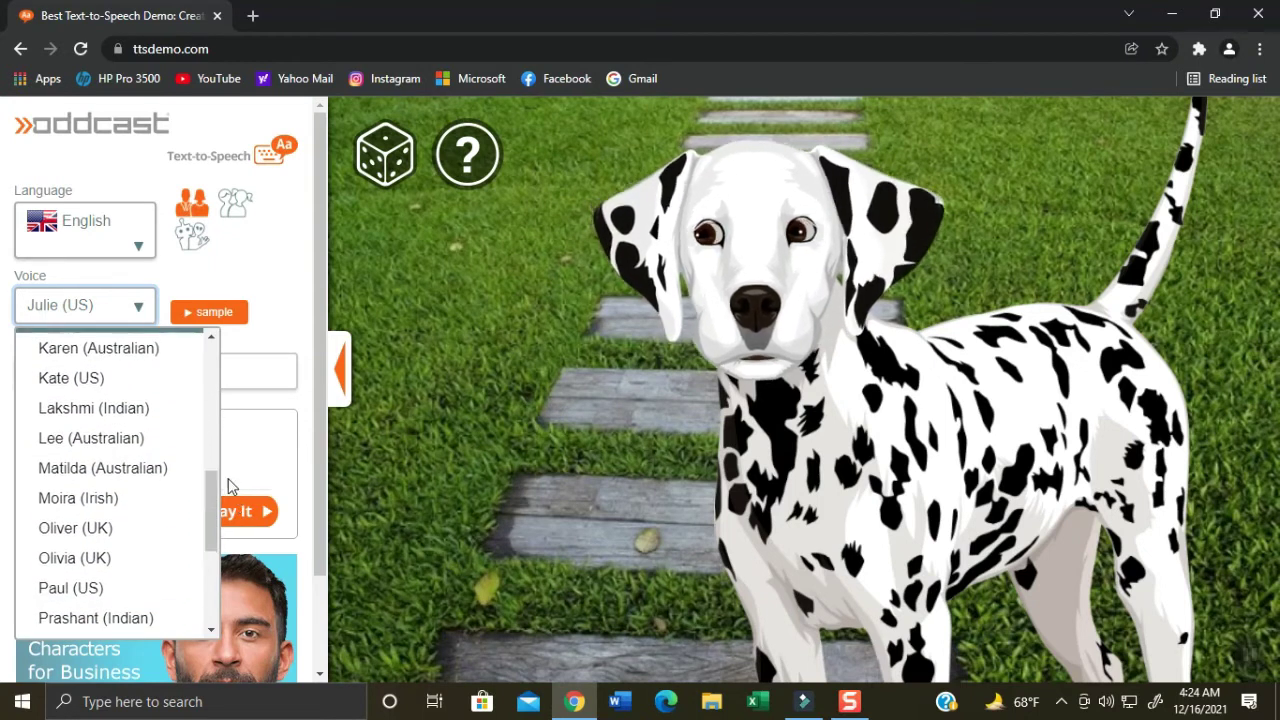
pyautogui.moveTo(216, 495); pyautogui.dragTo(228, 570)
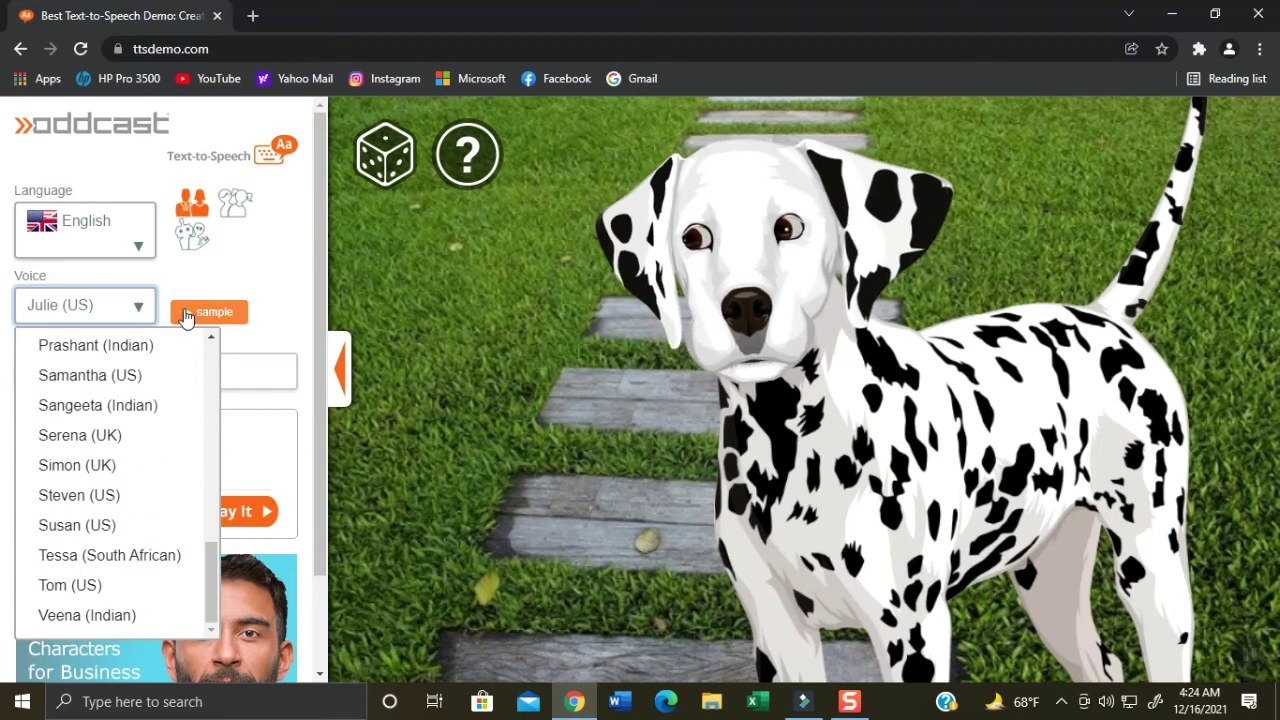
pyautogui.click(210, 284)
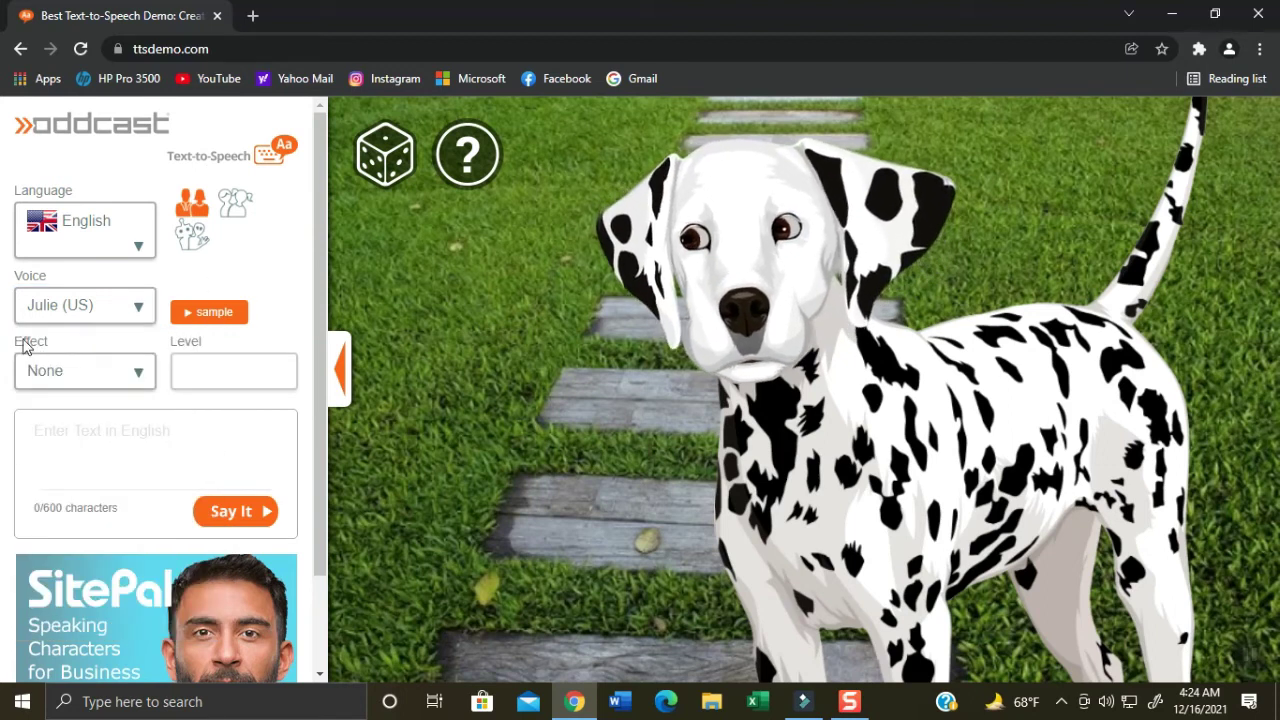
pyautogui.click(129, 381)
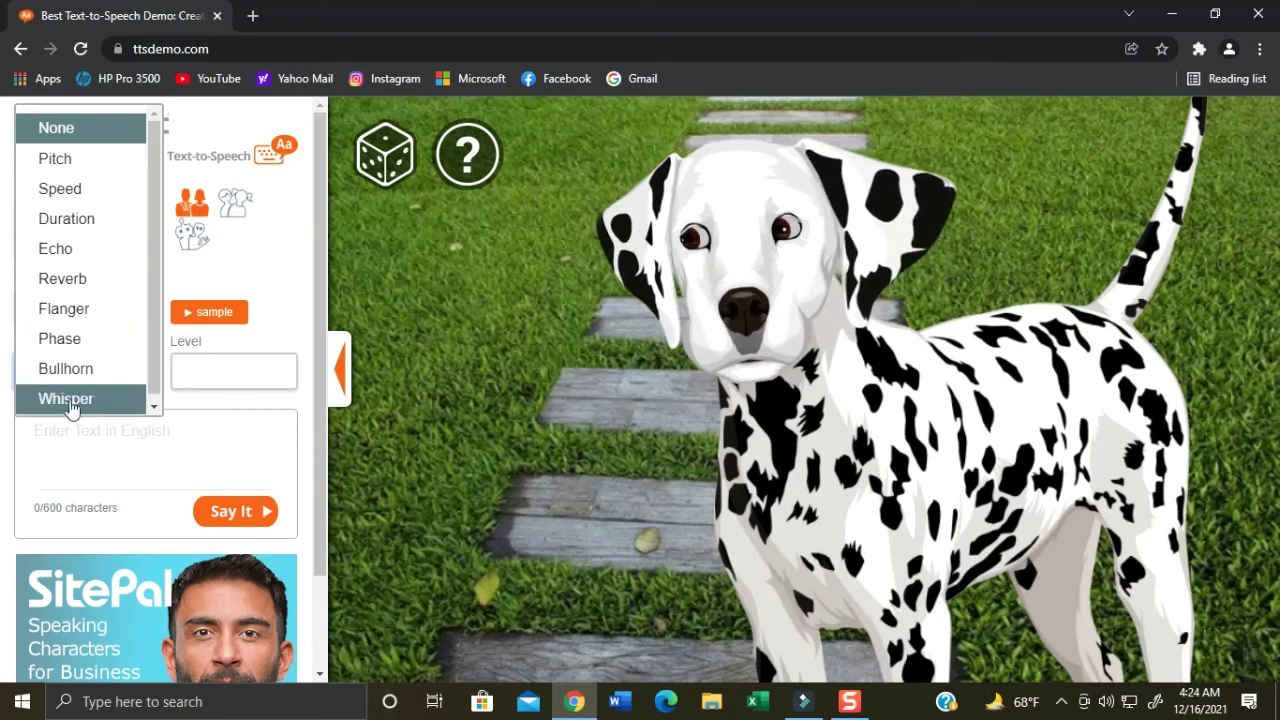
pyautogui.click(271, 309)
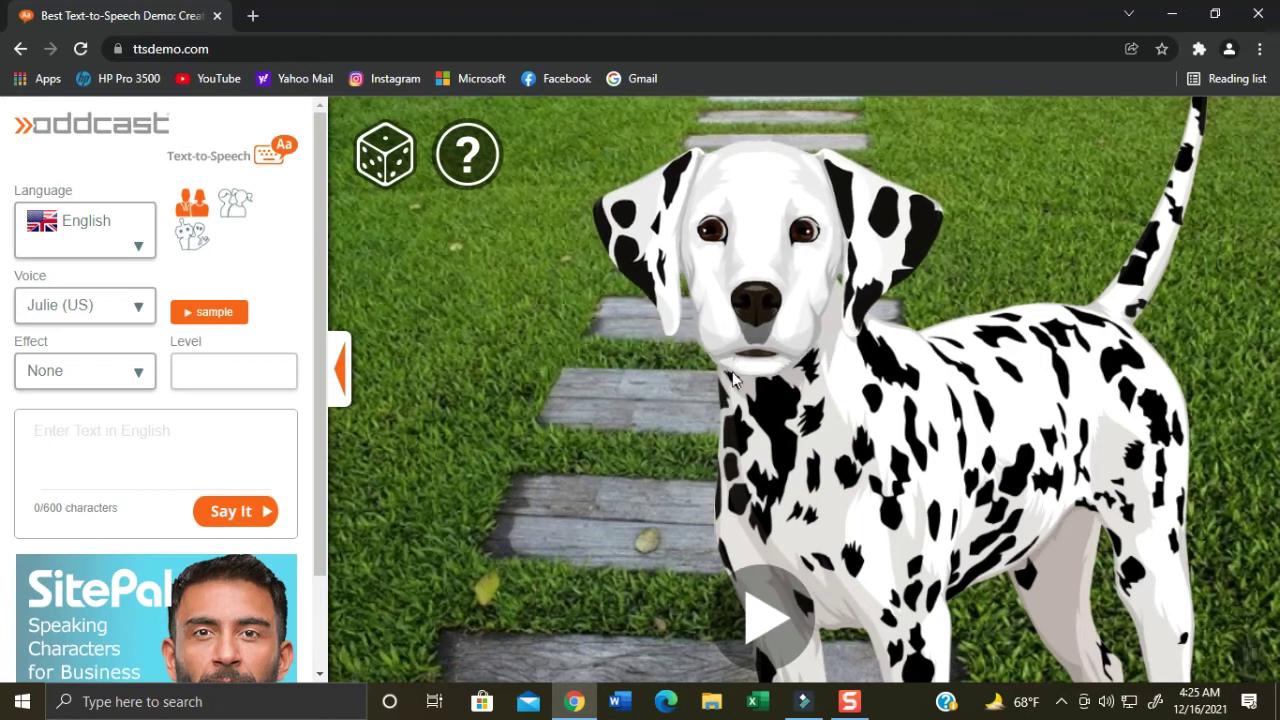
# Step: Randomize the character six times until a female doctor in a hospital hallway appears, then browse the Voice list
pyautogui.click(383, 157)
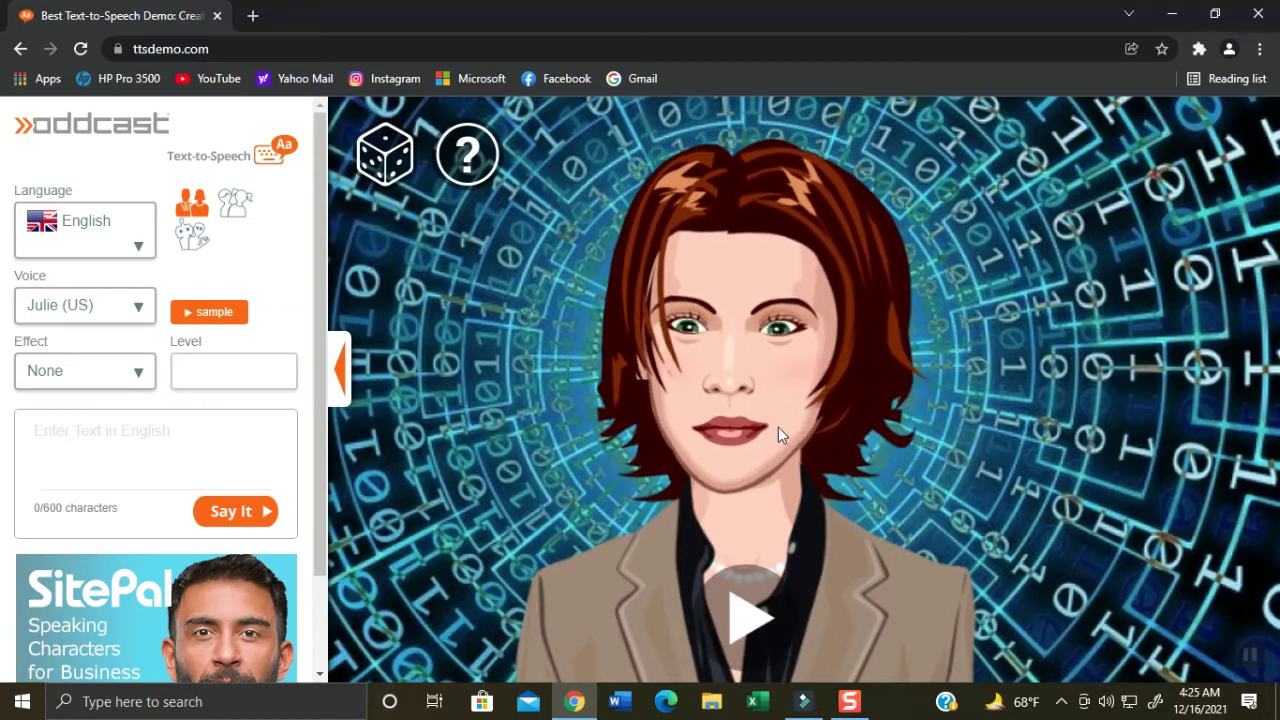
pyautogui.click(389, 176)
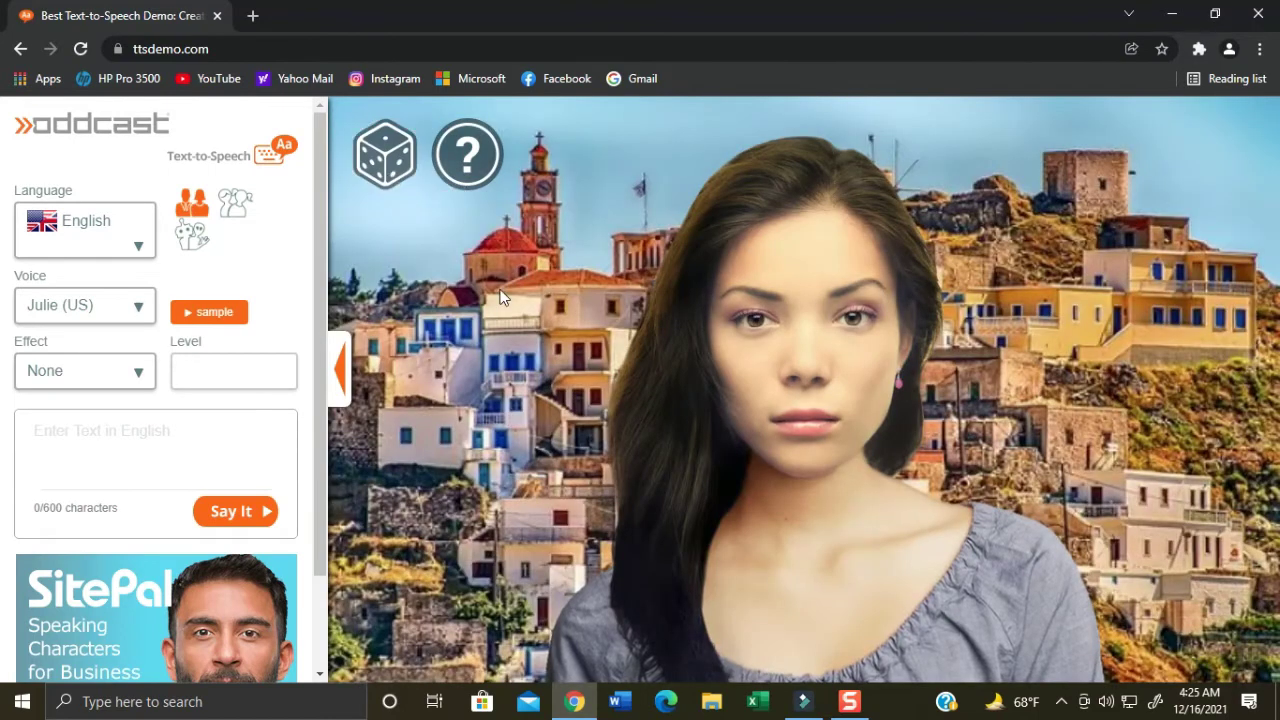
pyautogui.click(380, 174)
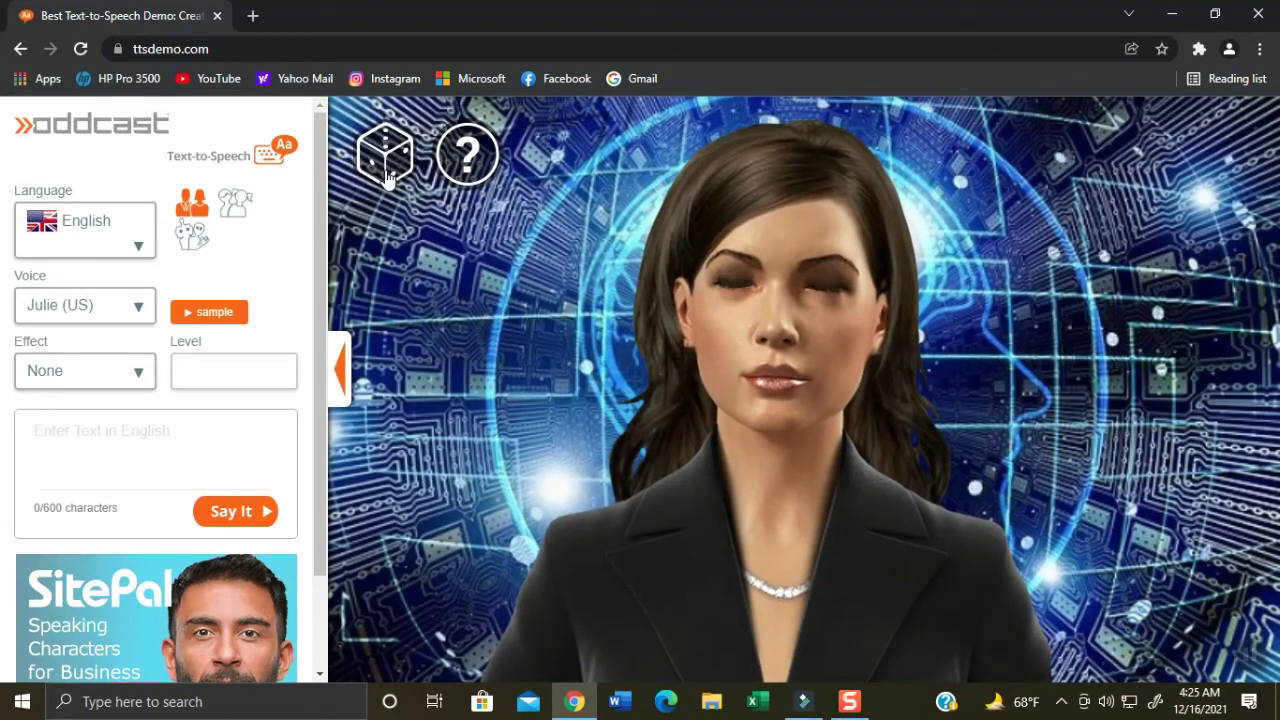
pyautogui.click(386, 160)
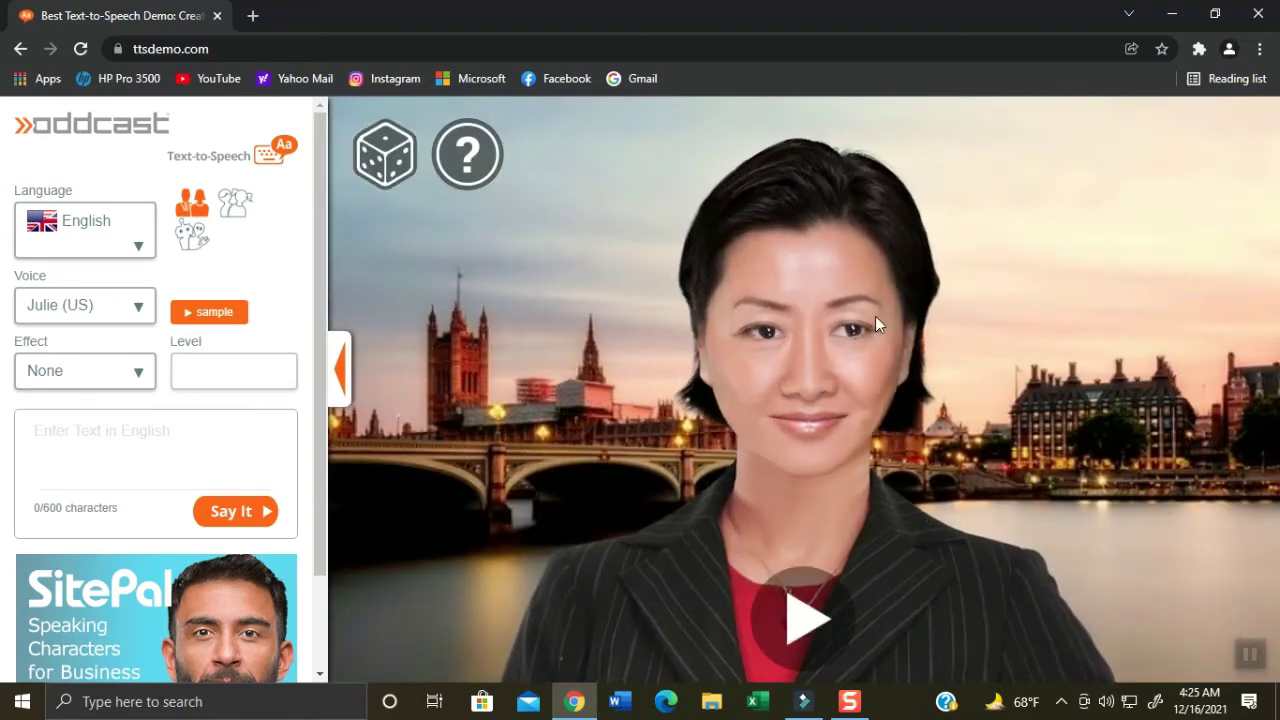
pyautogui.click(386, 168)
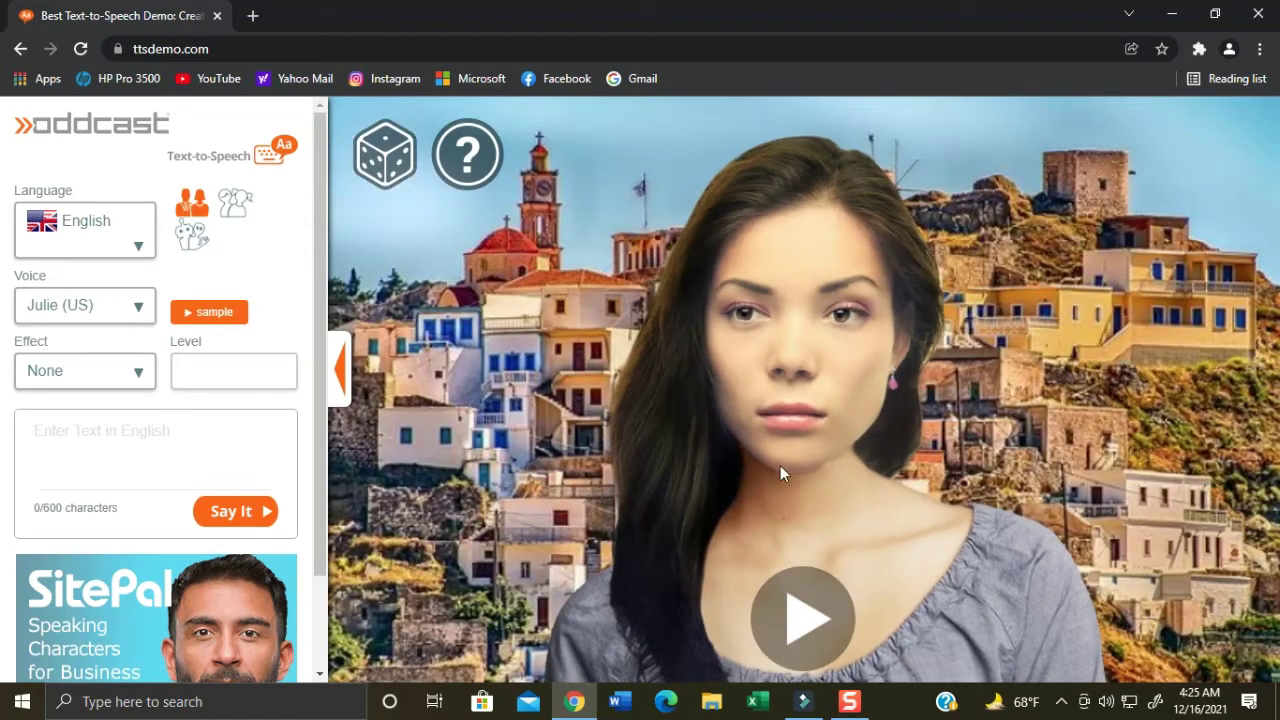
pyautogui.click(393, 178)
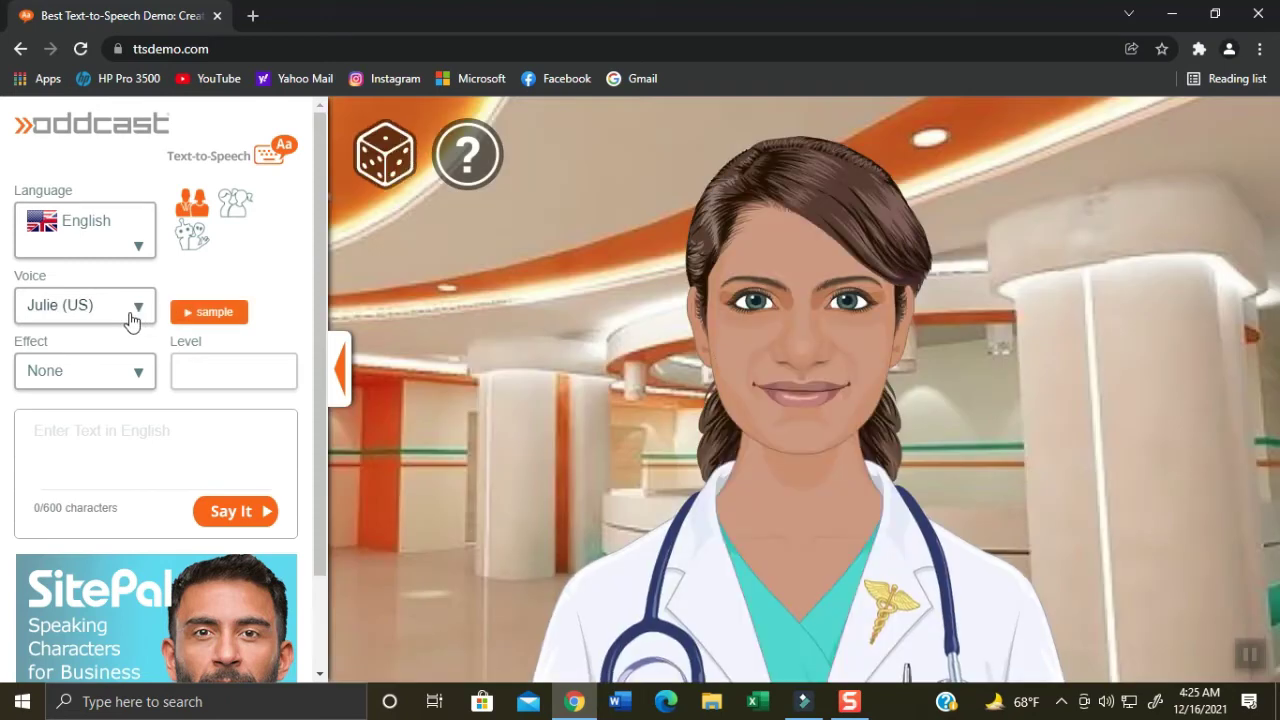
pyautogui.click(57, 322)
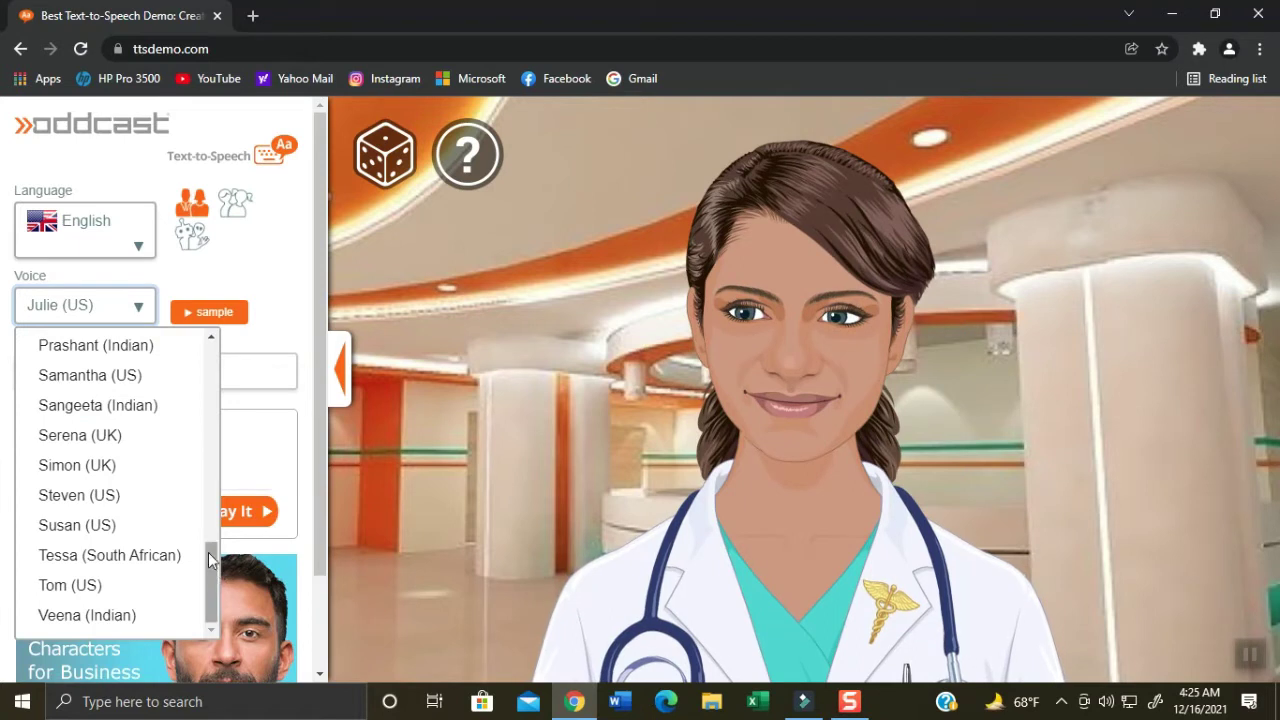
pyautogui.moveTo(208, 552); pyautogui.dragTo(219, 456)
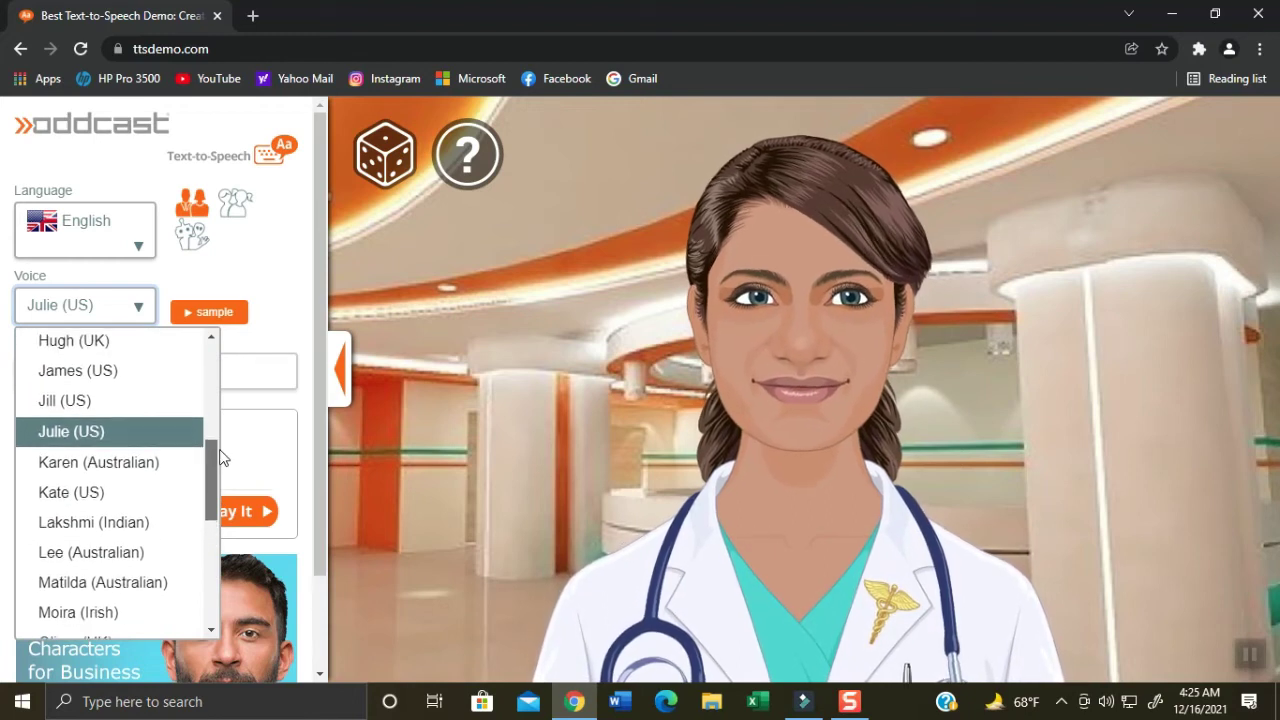
# Step: Choose the James (US) voice, then randomize until a young man before a world map appears
pyautogui.click(76, 388)
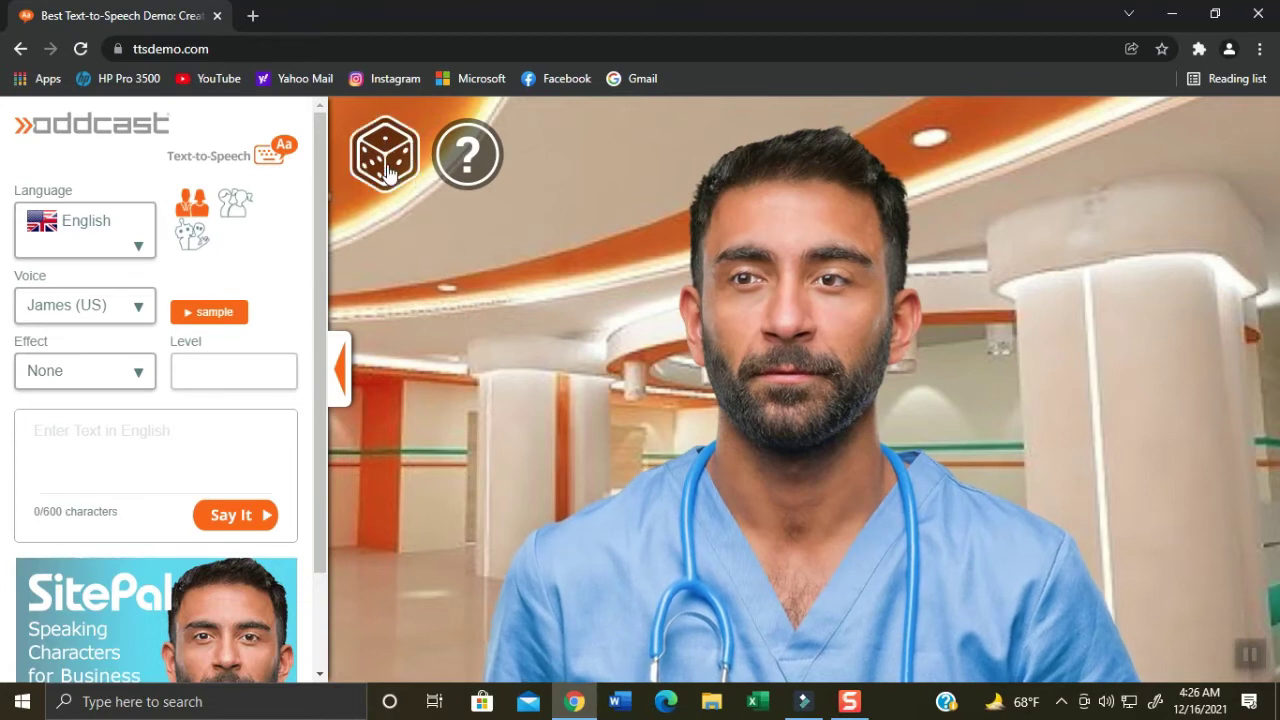
pyautogui.click(388, 173)
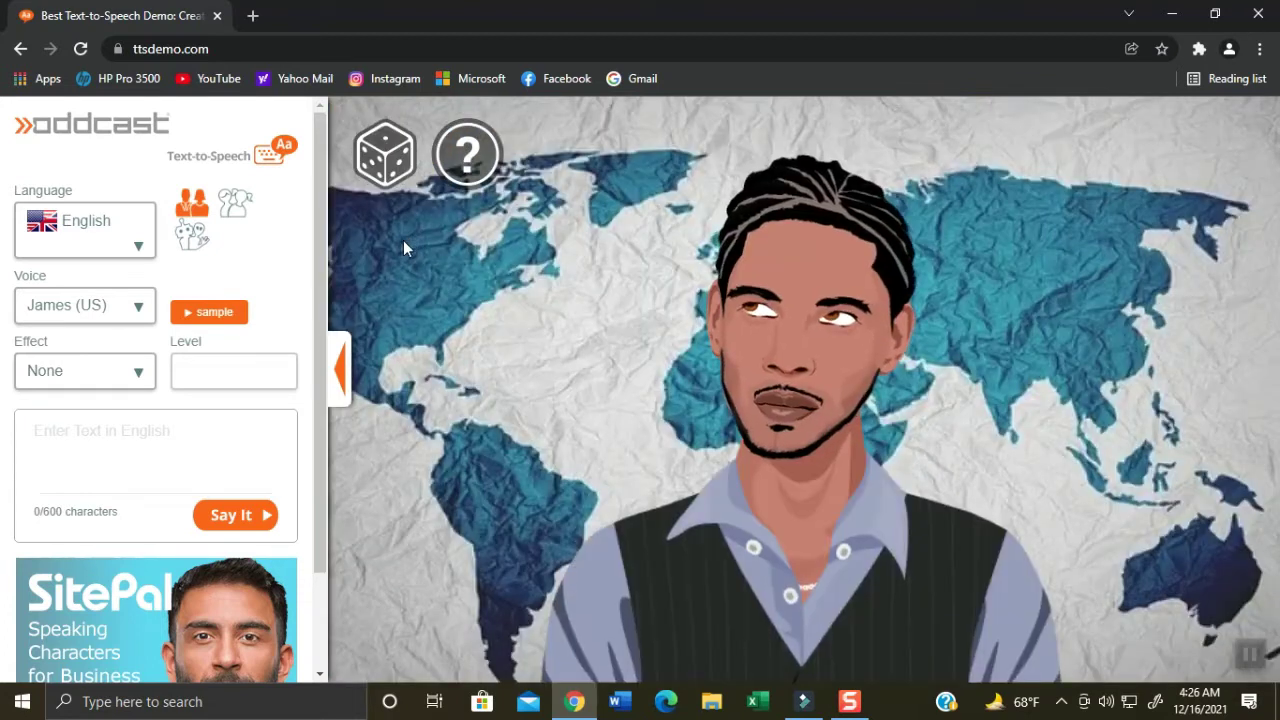
pyautogui.click(390, 163)
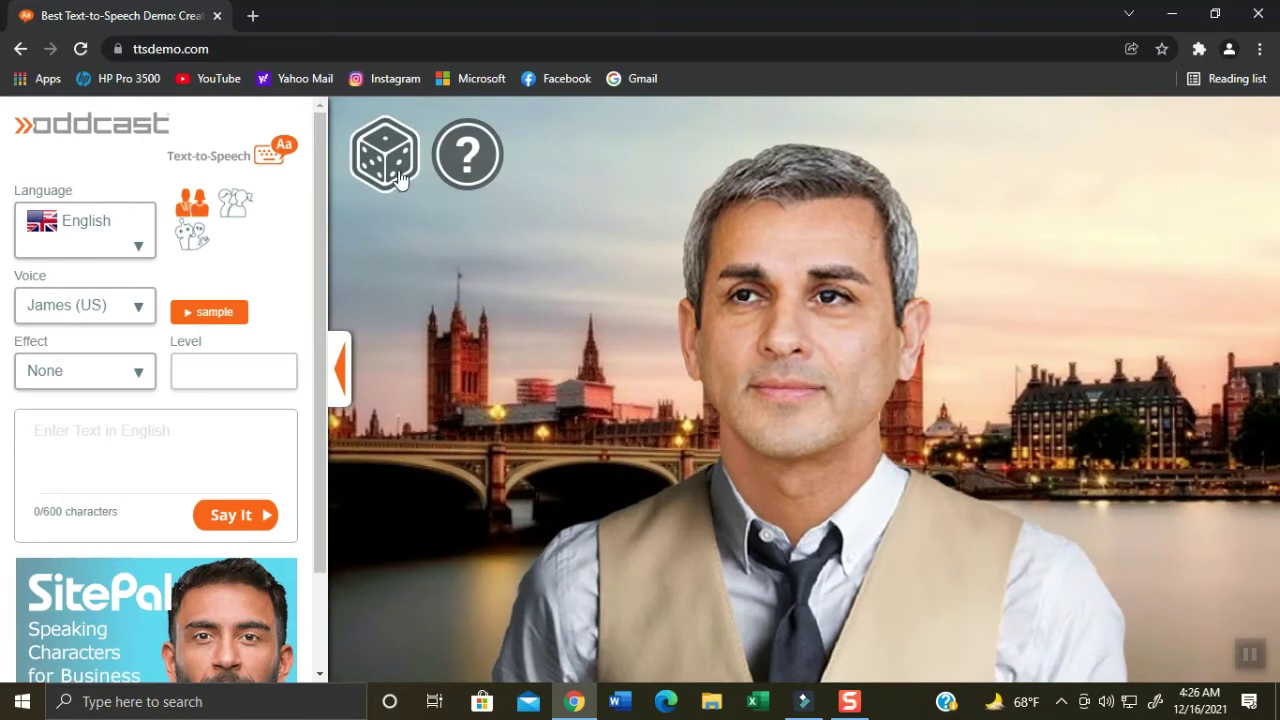
pyautogui.click(397, 175)
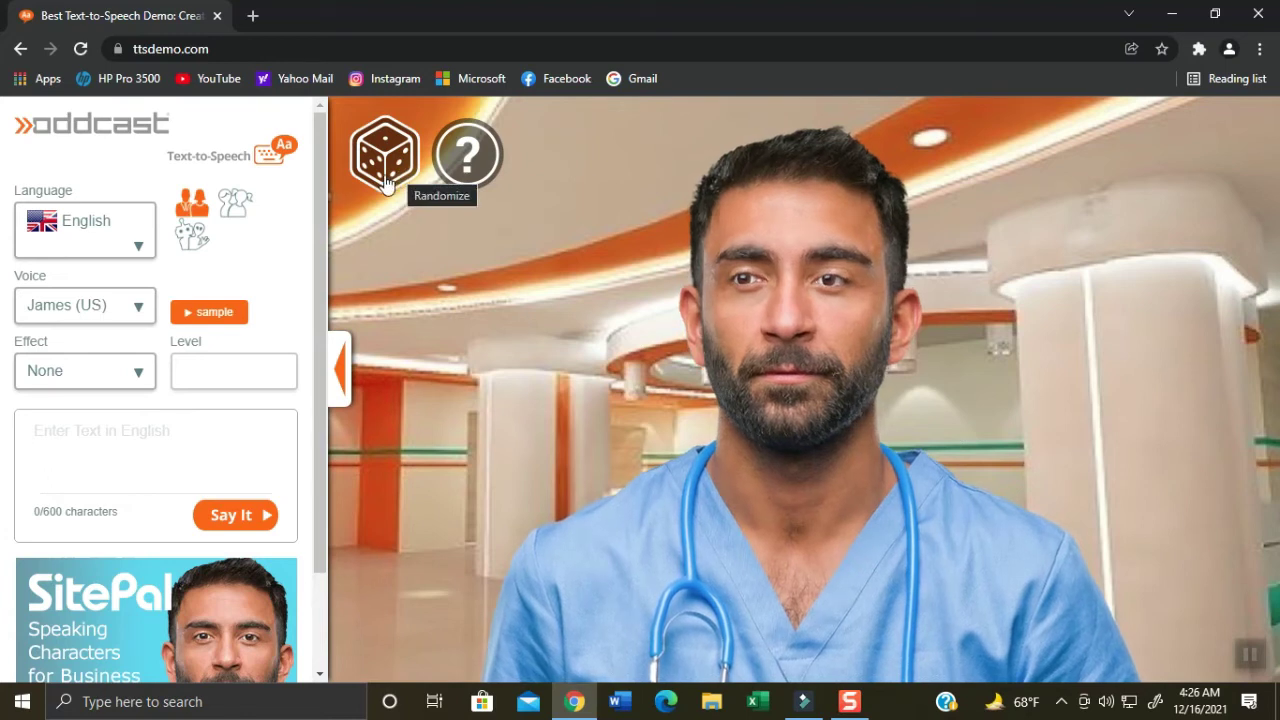
pyautogui.click(387, 180)
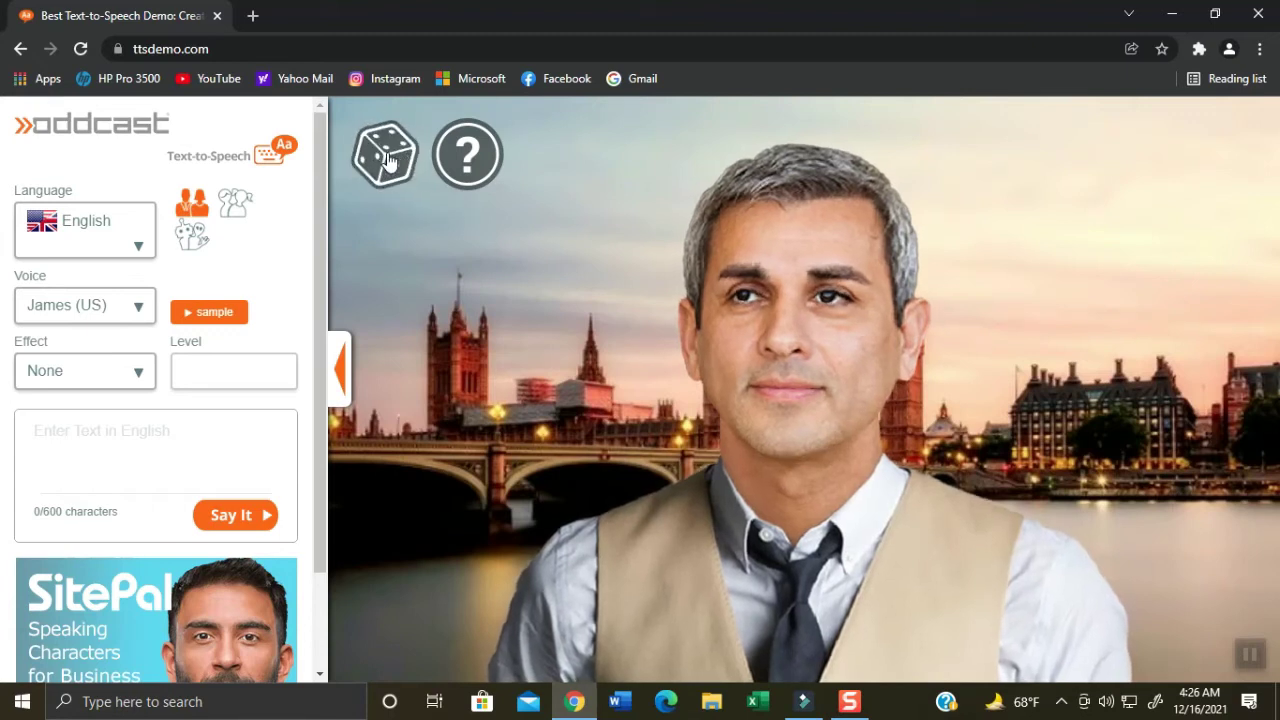
pyautogui.click(387, 178)
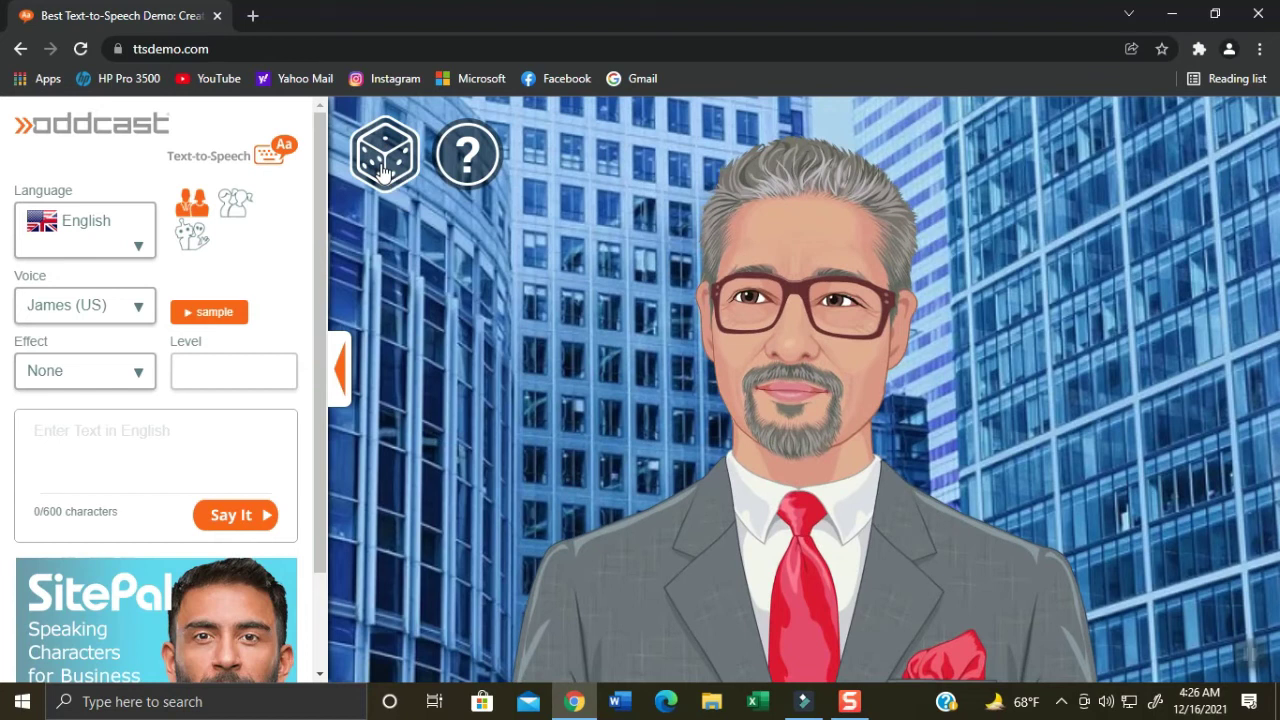
pyautogui.click(383, 172)
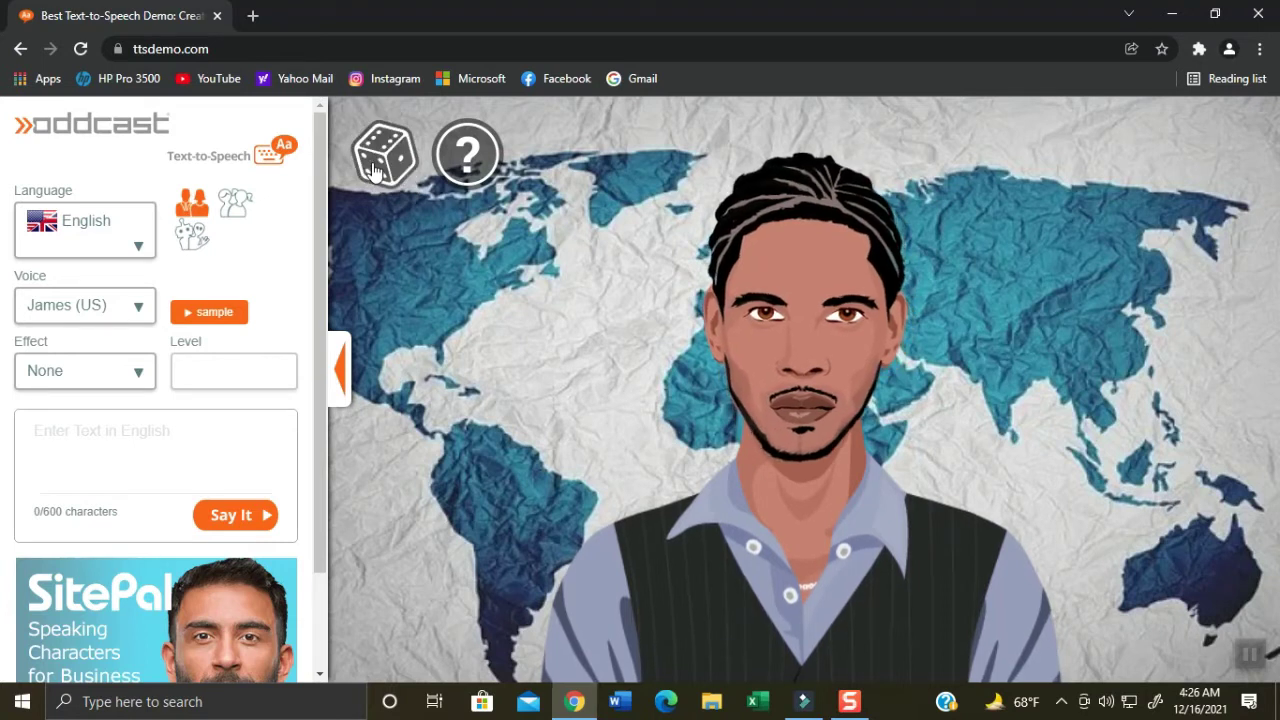
# Step: Randomize five more times, landing on a man in a white shirt before a hillside village
pyautogui.click(373, 171)
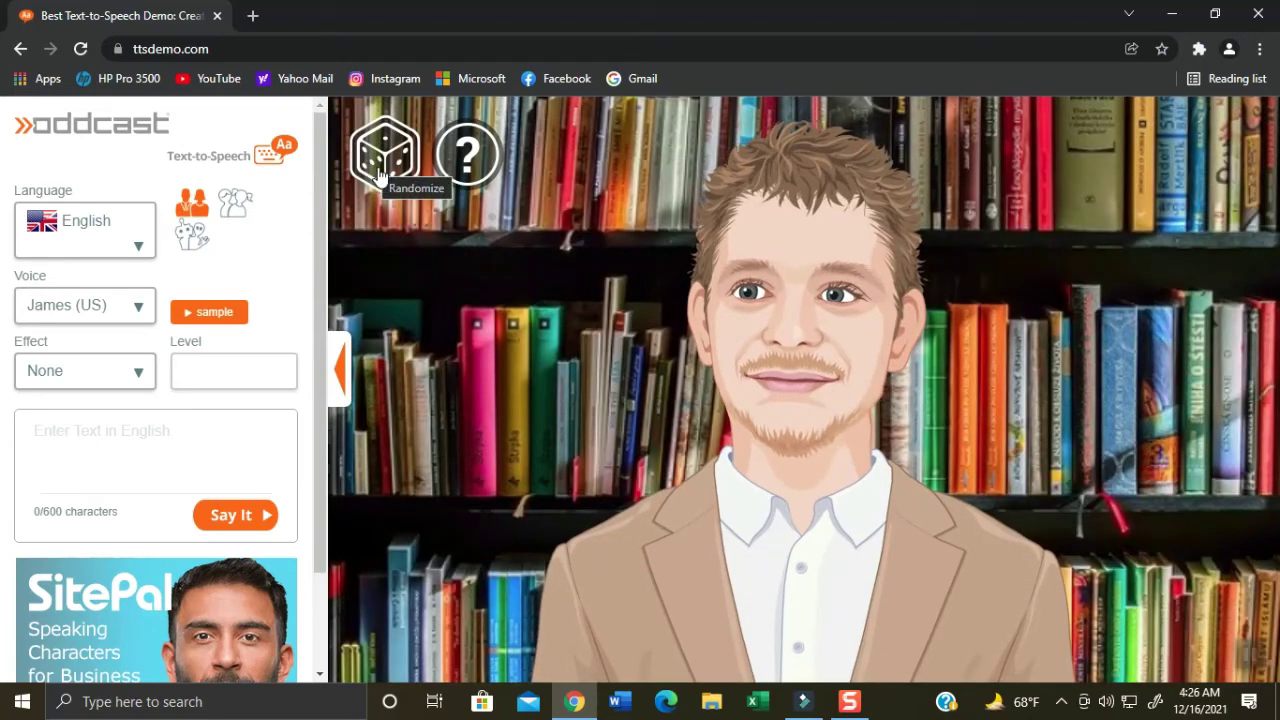
pyautogui.click(383, 175)
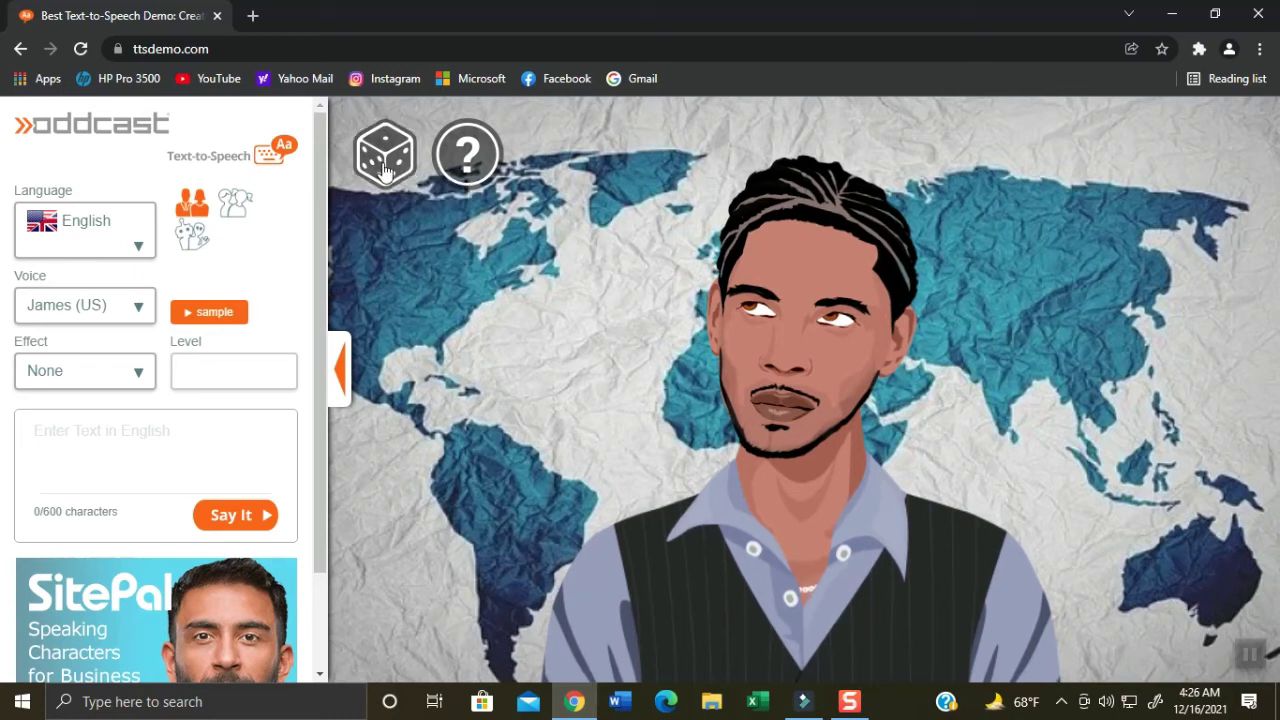
pyautogui.click(385, 172)
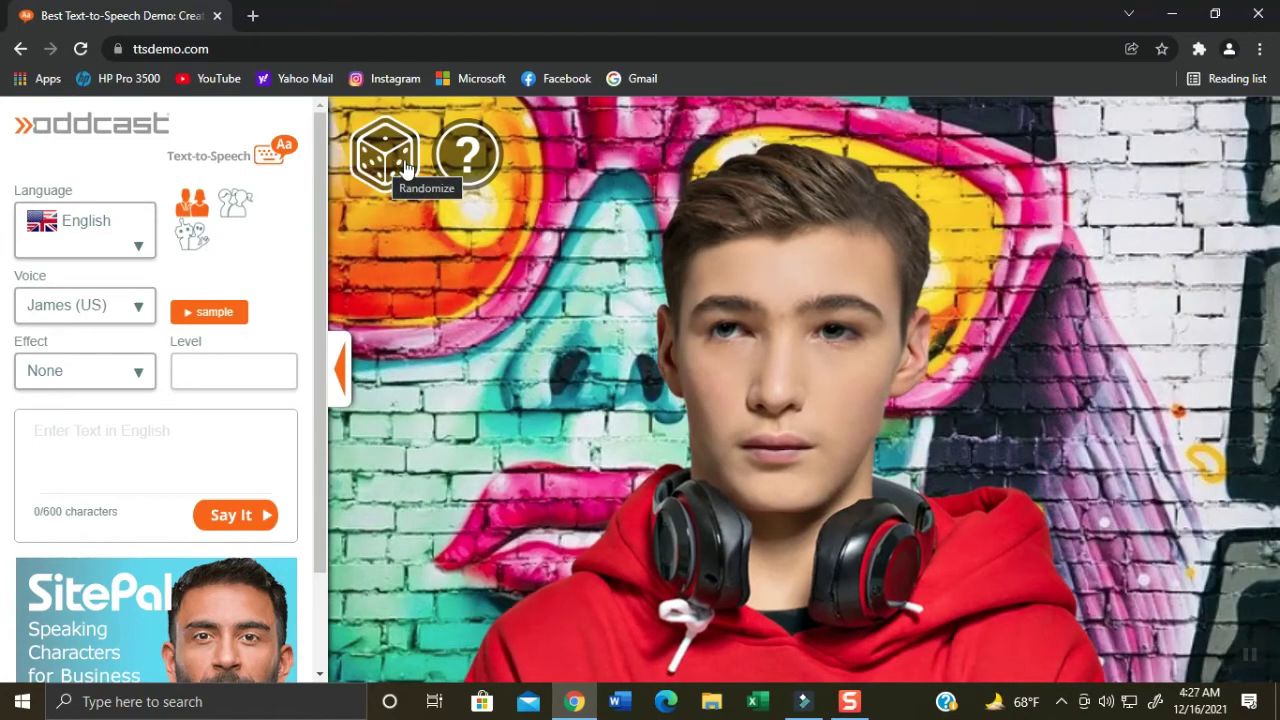
pyautogui.click(386, 157)
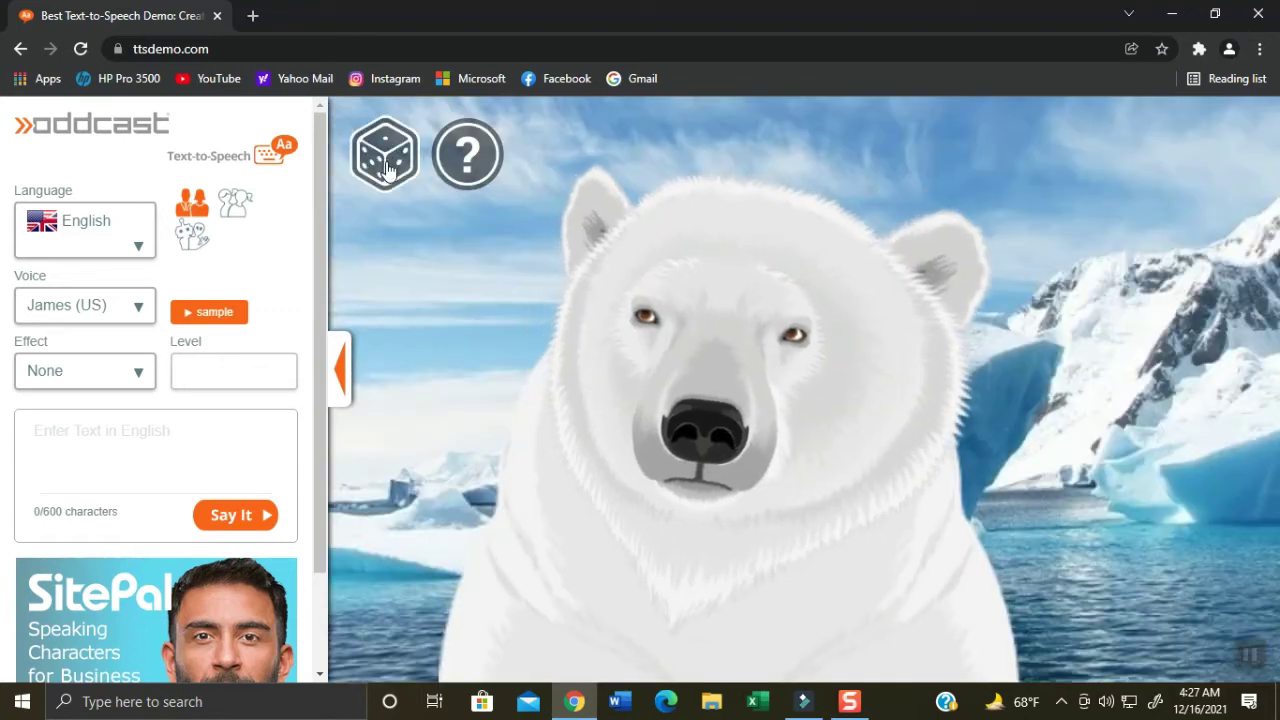
pyautogui.click(388, 166)
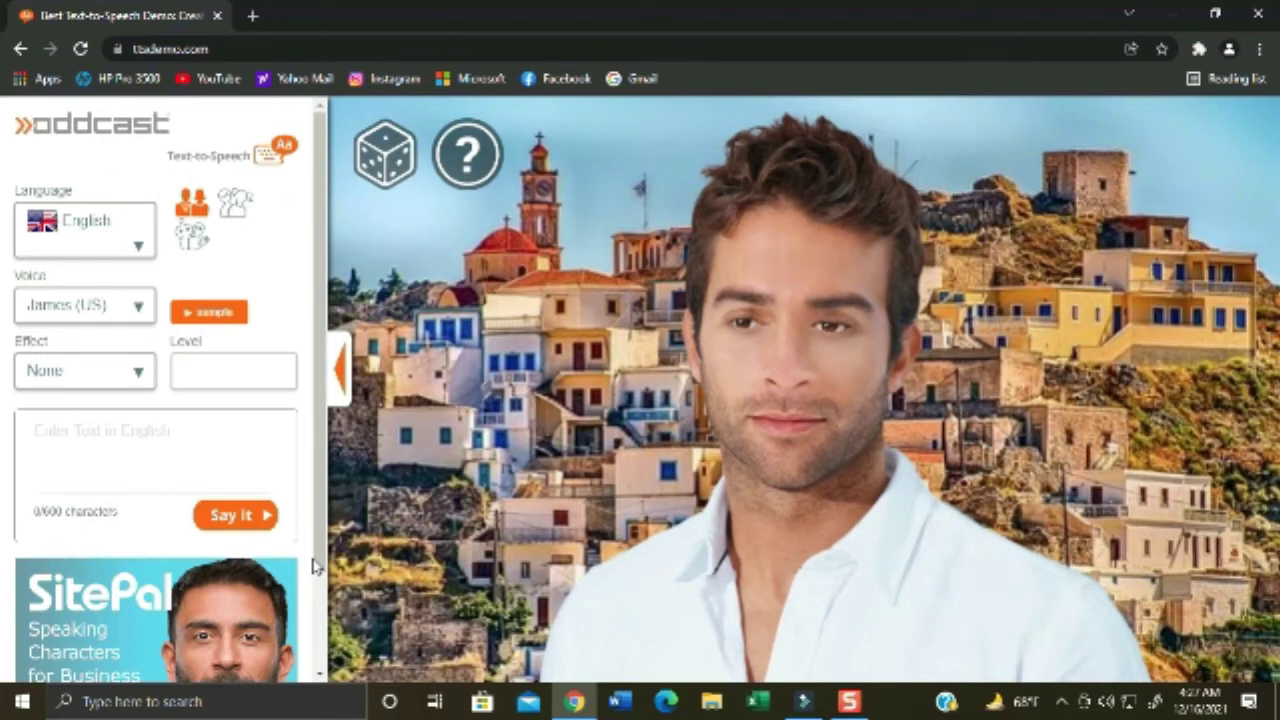
# Step: Choose Inspect from the page's right-click menu to show Chrome DevTools
pyautogui.rightClick(239, 254)
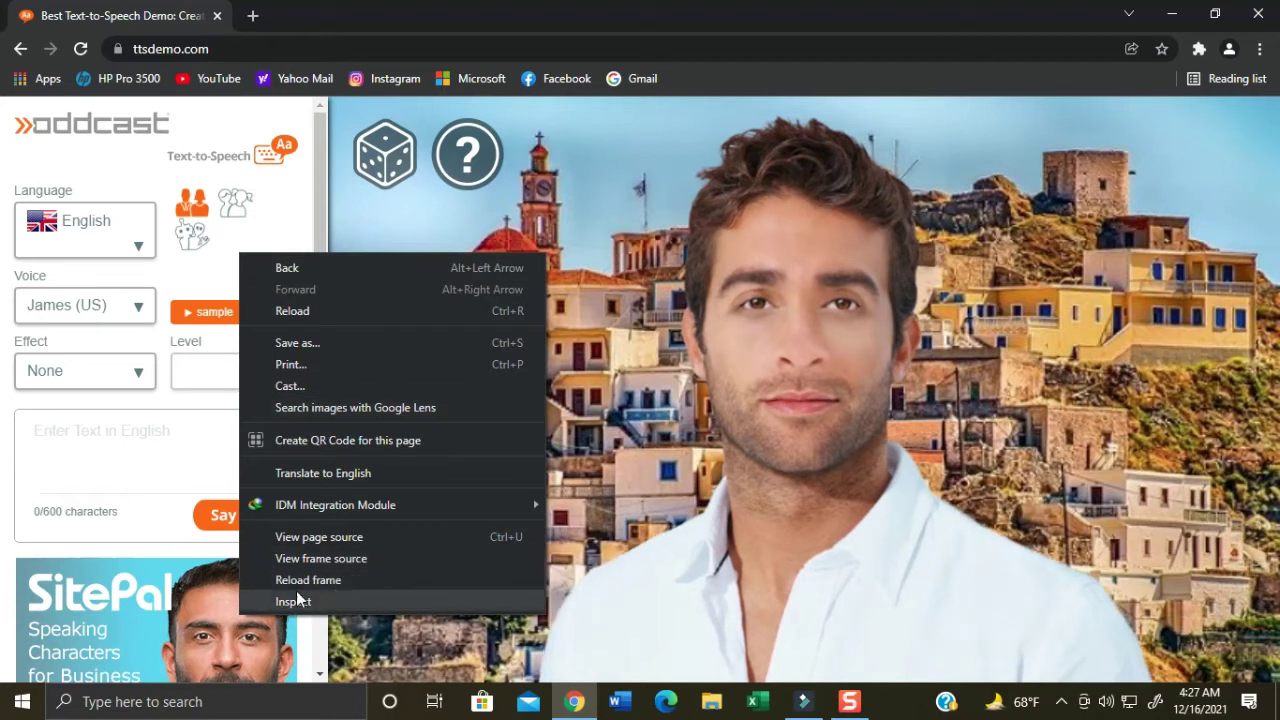
pyautogui.click(323, 609)
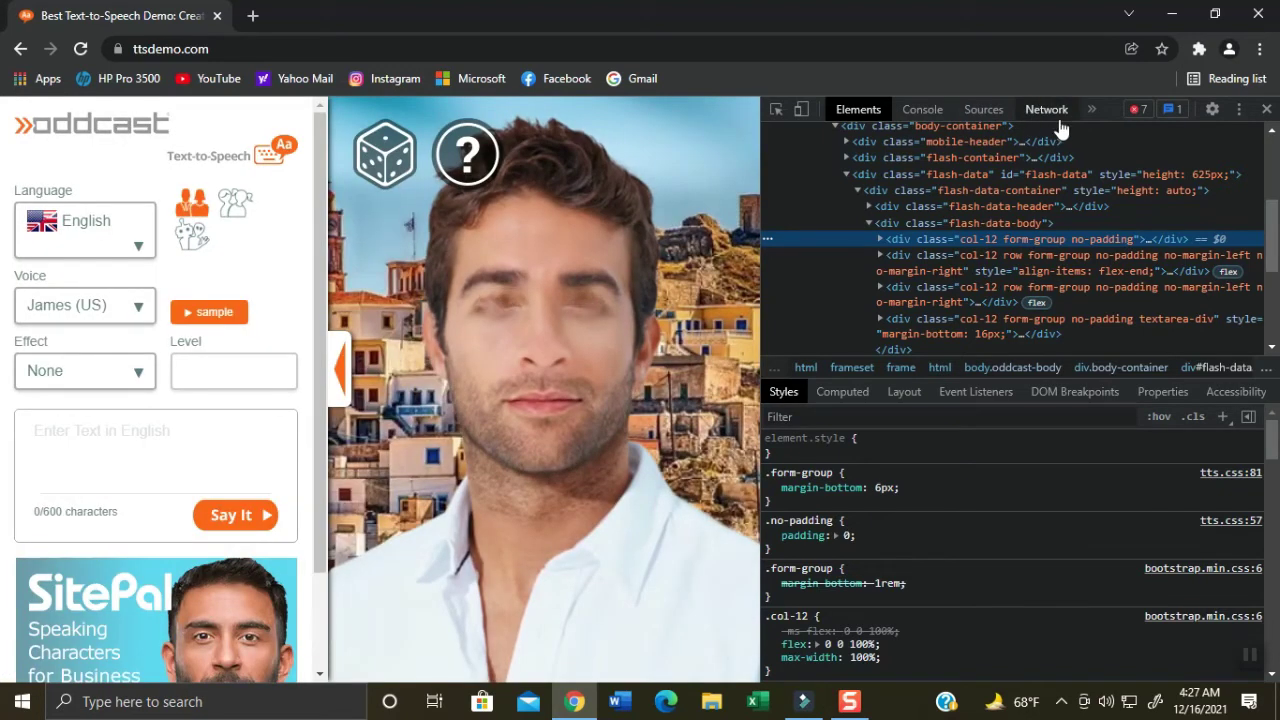
# Step: Switch DevTools to the Network panel and reload the page with Ctrl+R to capture requests
pyautogui.click(1050, 114)
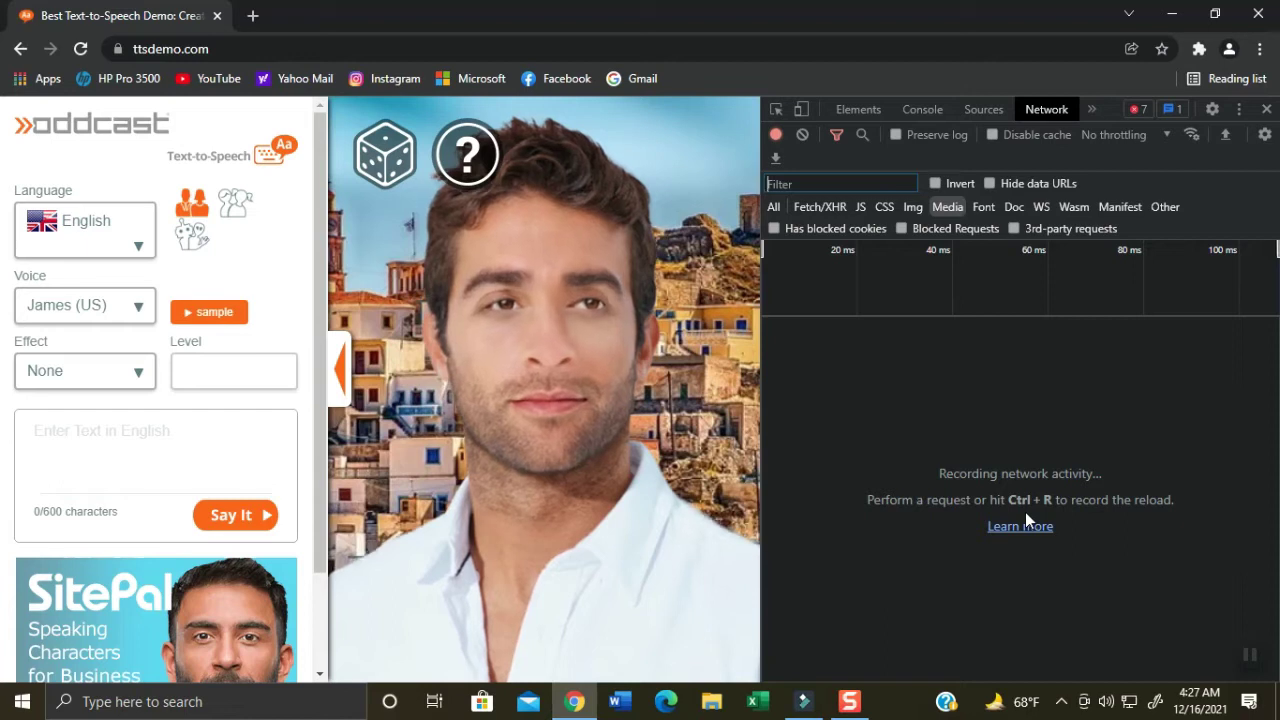
pyautogui.hotkey('ctrl', 'r')
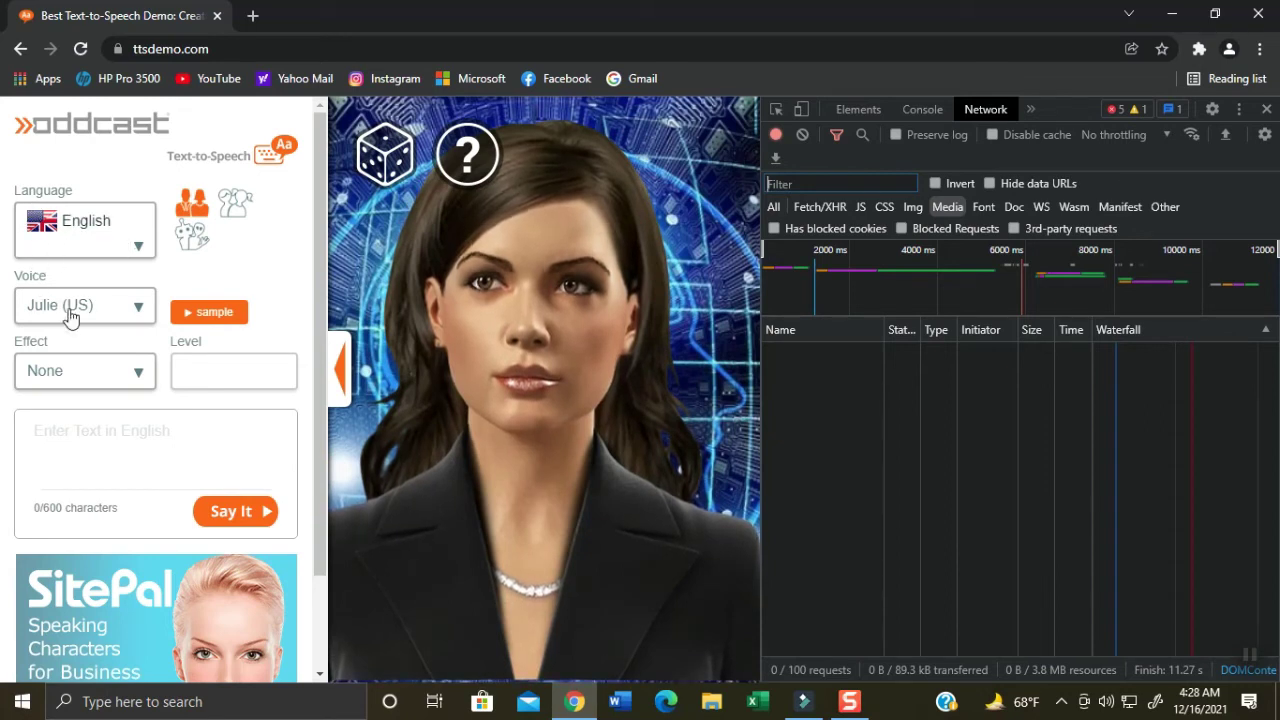
# Step: Pick James (US) from the Voice dropdown
pyautogui.click(140, 318)
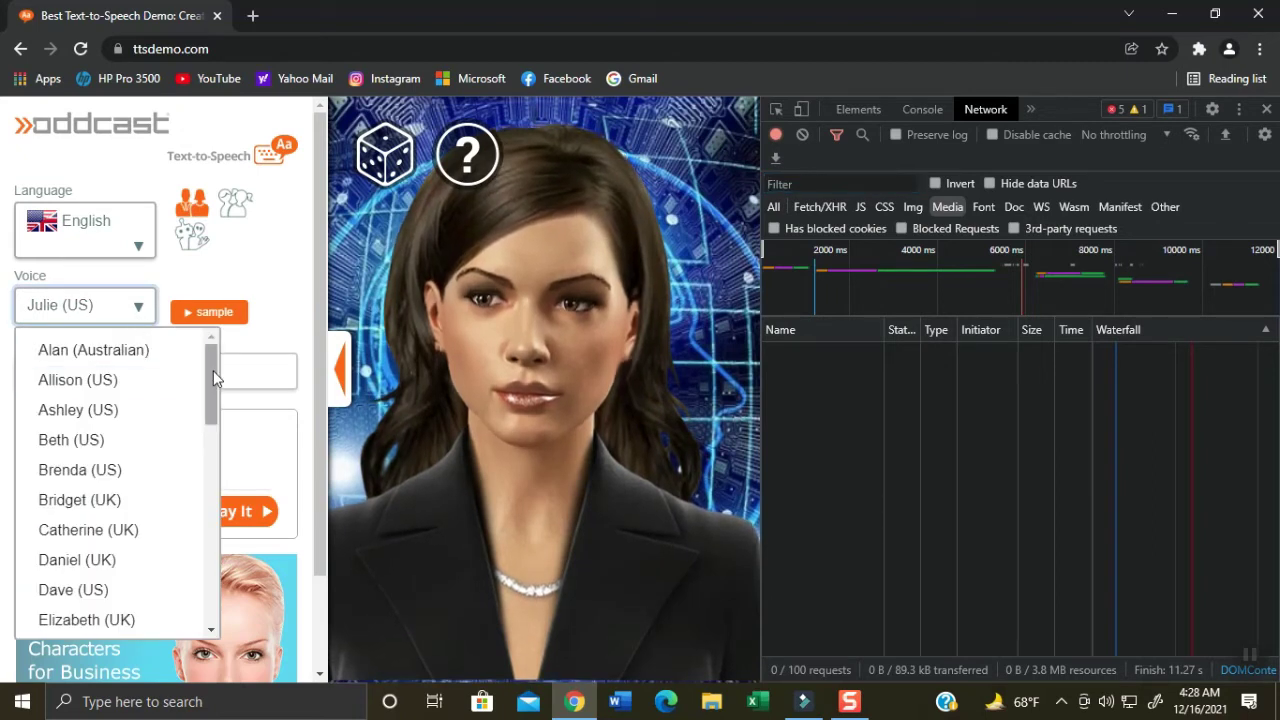
pyautogui.moveTo(213, 374); pyautogui.dragTo(210, 458)
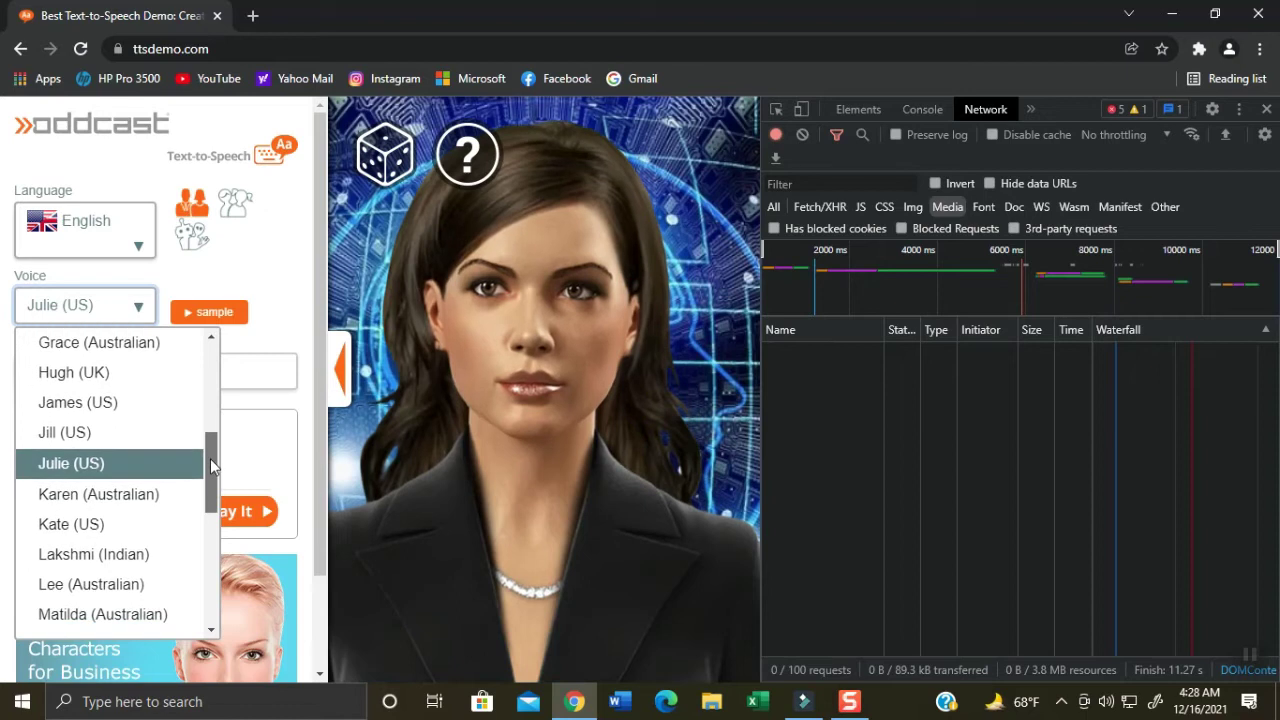
pyautogui.click(63, 405)
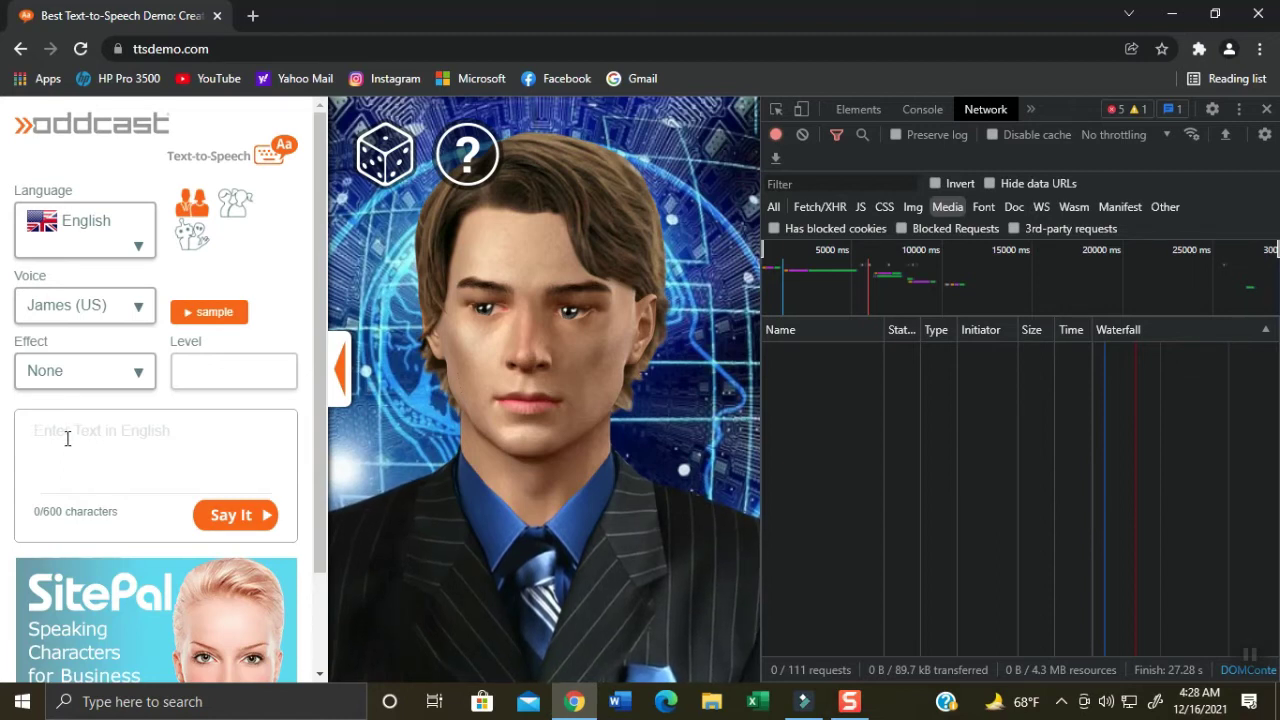
# Step: Enter 'Welcome to tech shaider' in the text box and select the whole line
pyautogui.write('Welc')
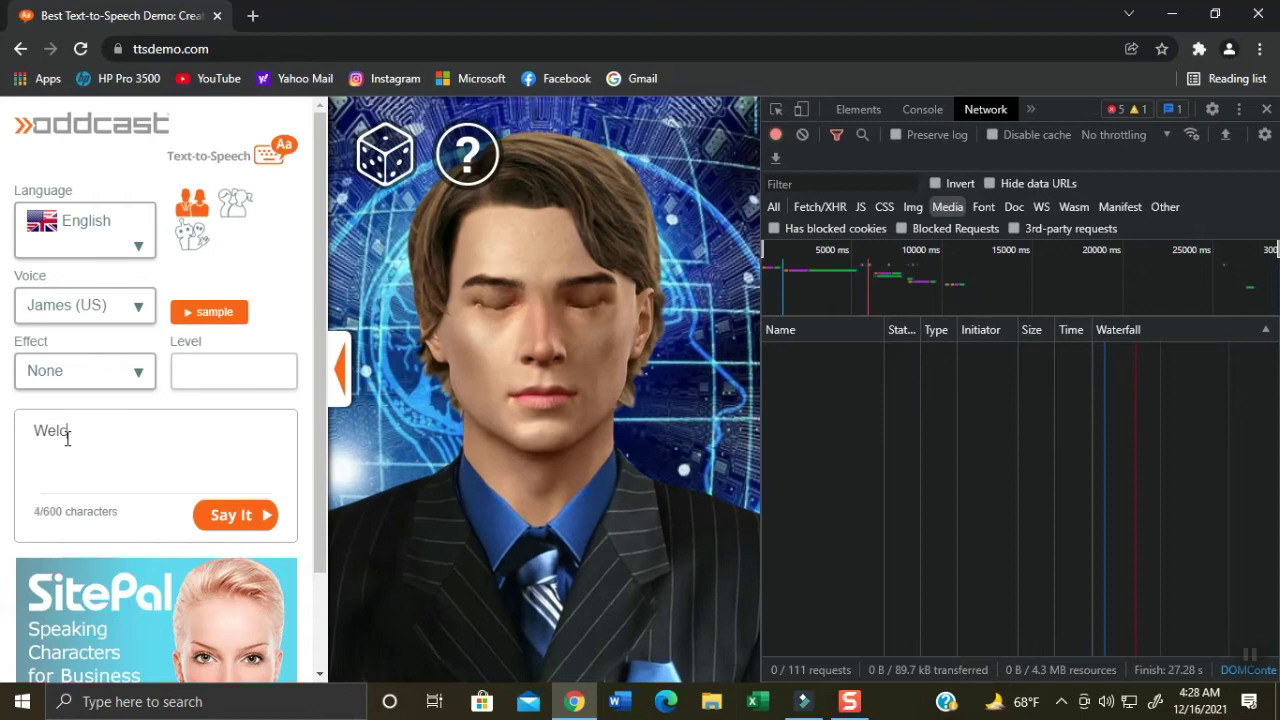
pyautogui.write('ome to te')
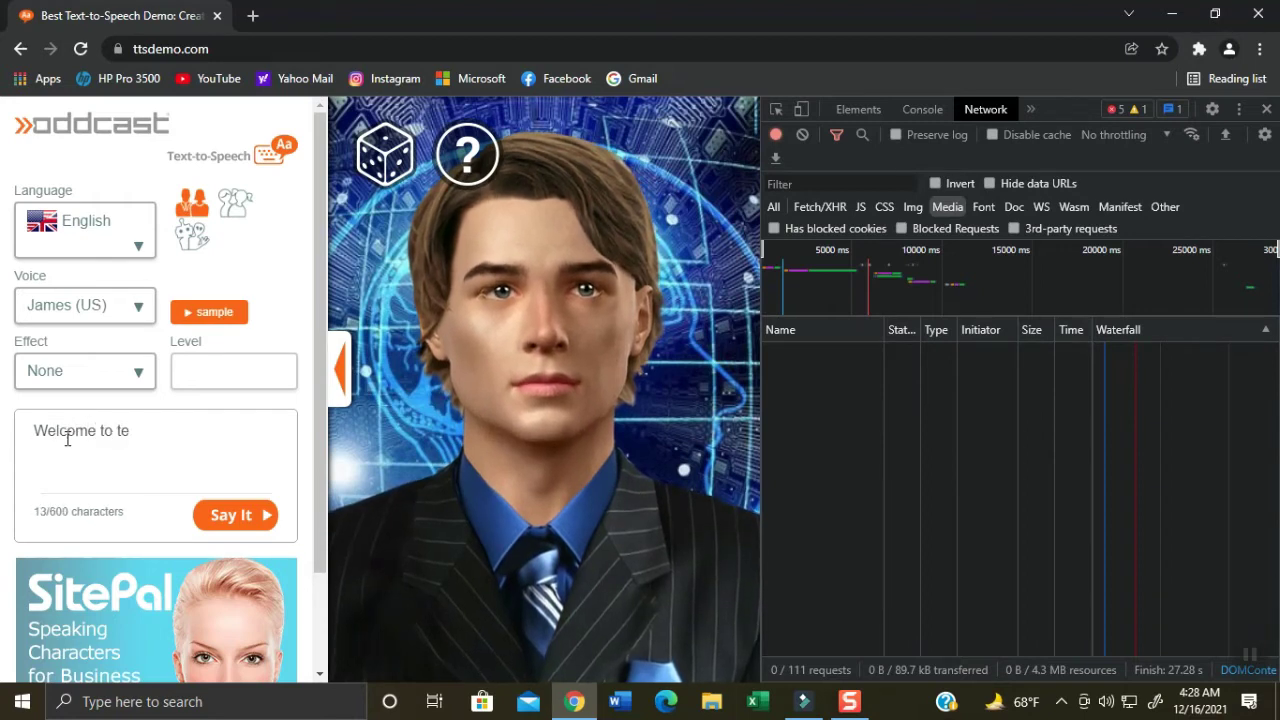
pyautogui.write('ch shai')
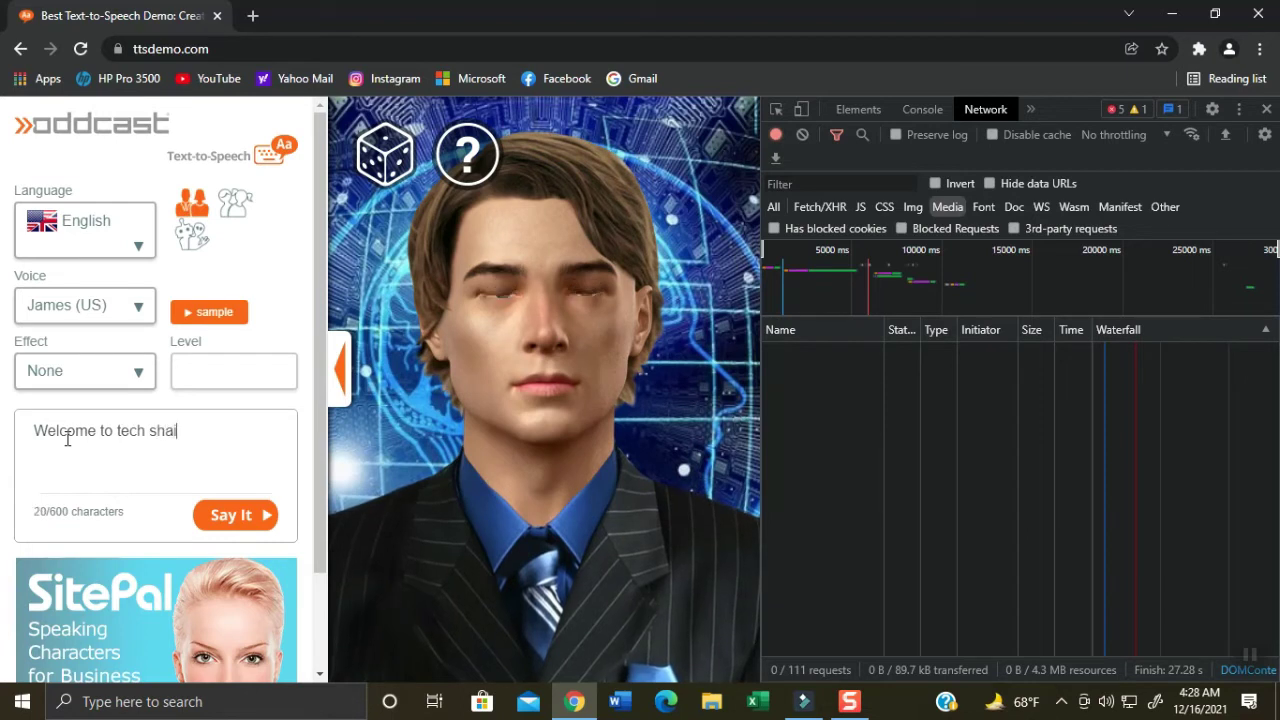
pyautogui.write('der')
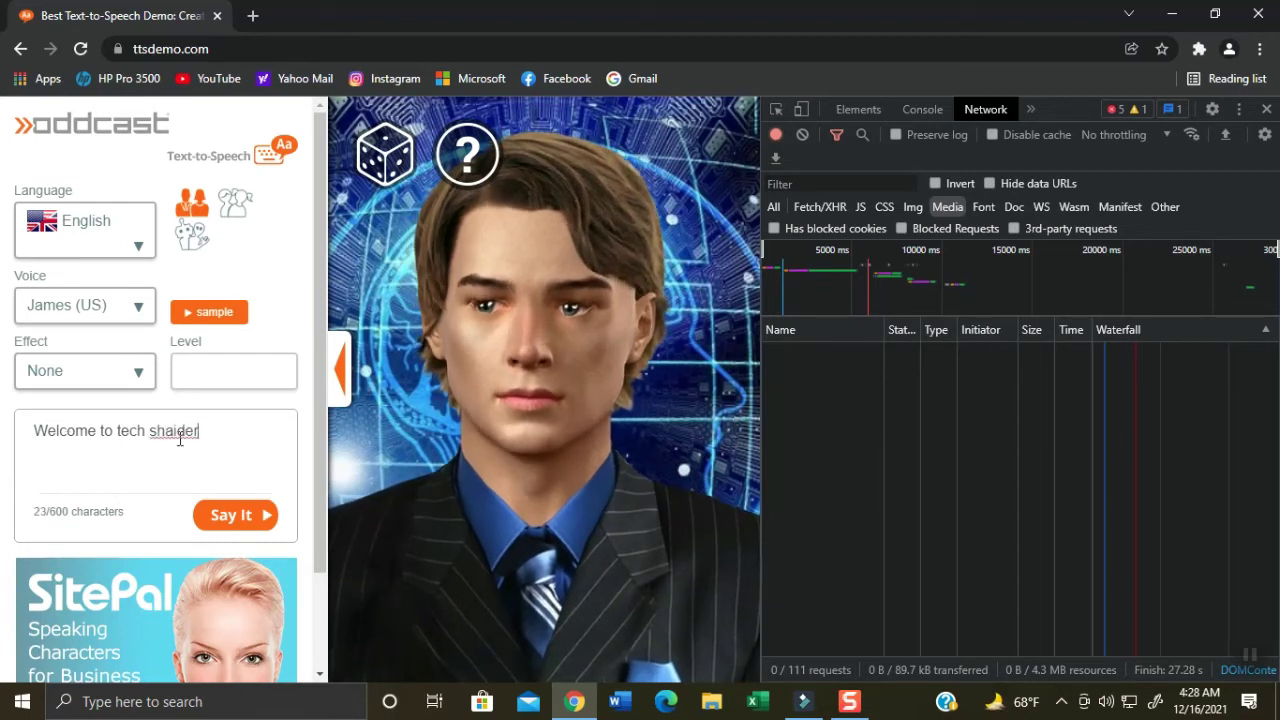
pyautogui.moveTo(207, 430); pyautogui.dragTo(35, 428)
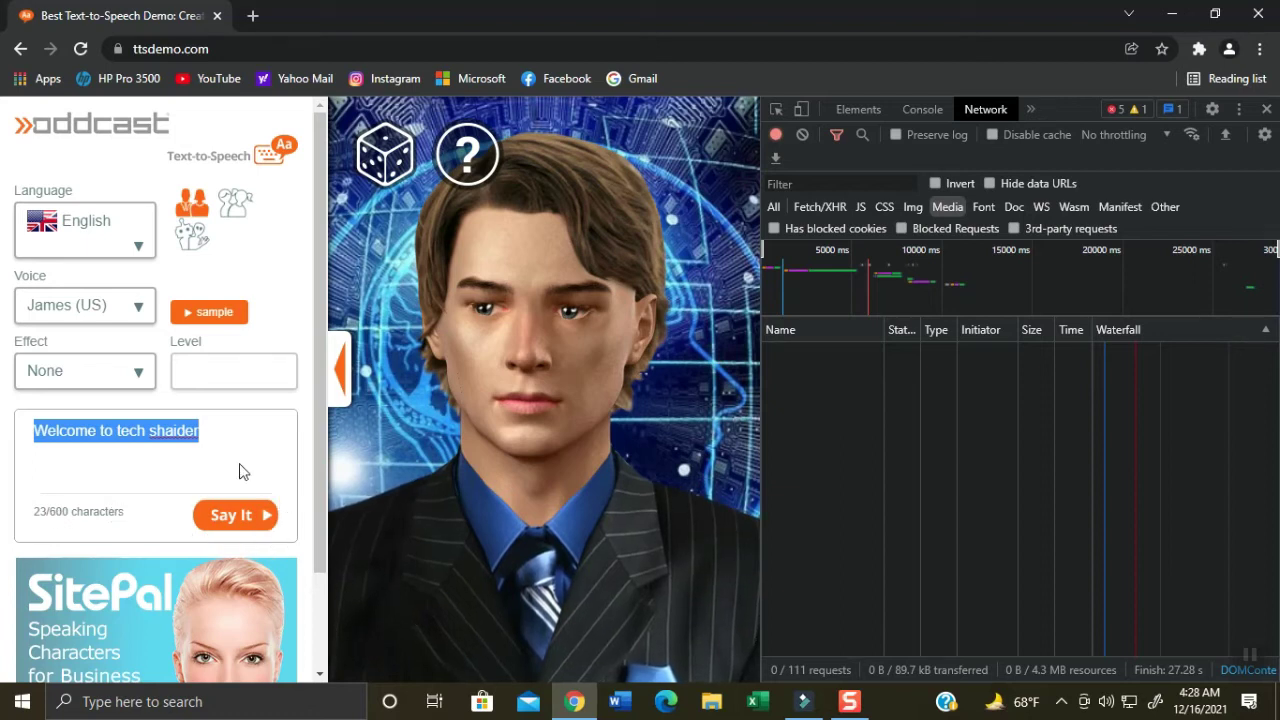
# Step: Use Say It to have James (US) speak 'Welcome to tech shaider'
pyautogui.click(226, 527)
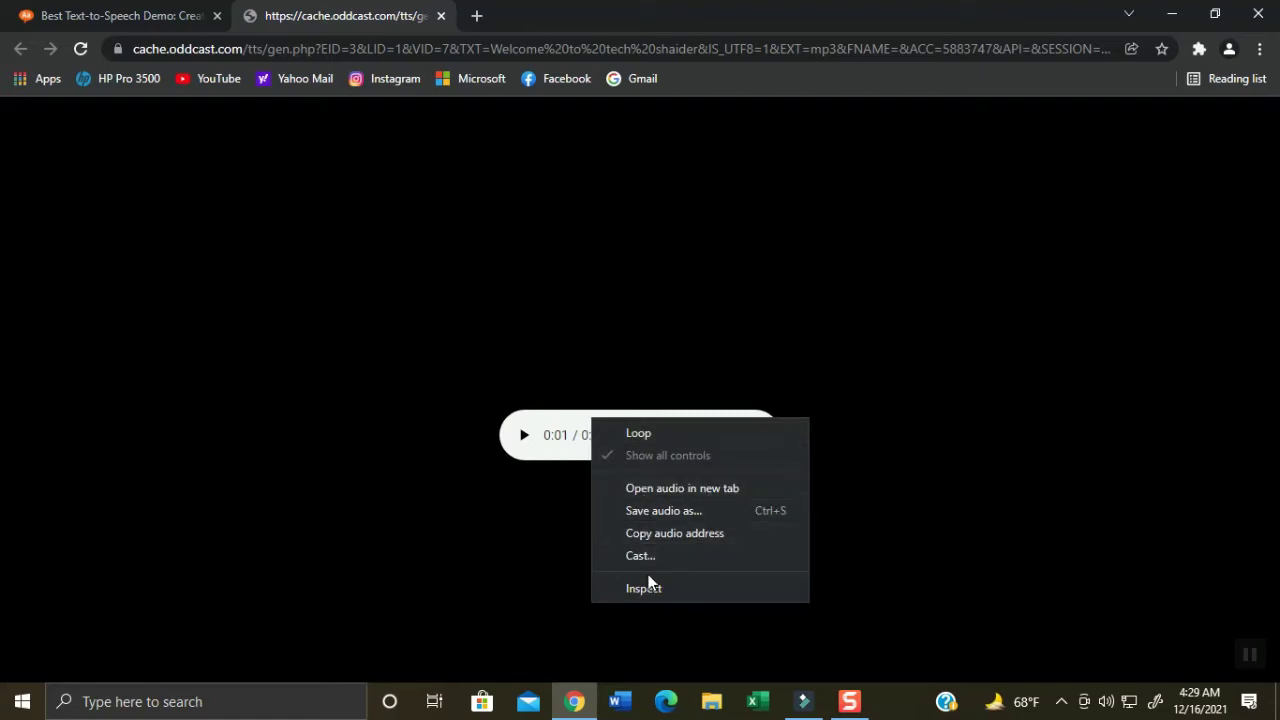
# Step: Start saving the generated audio and create a new folder named Tech shaider in Downloads
pyautogui.click(639, 513)
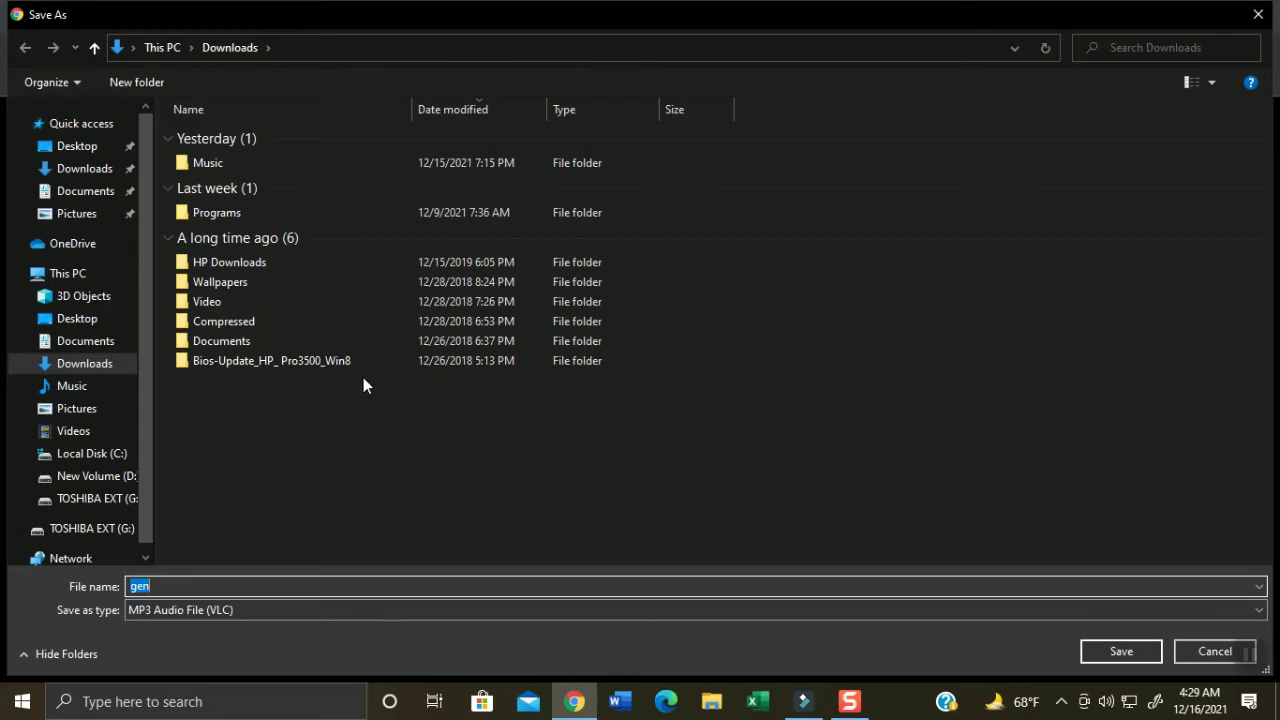
pyautogui.click(130, 82)
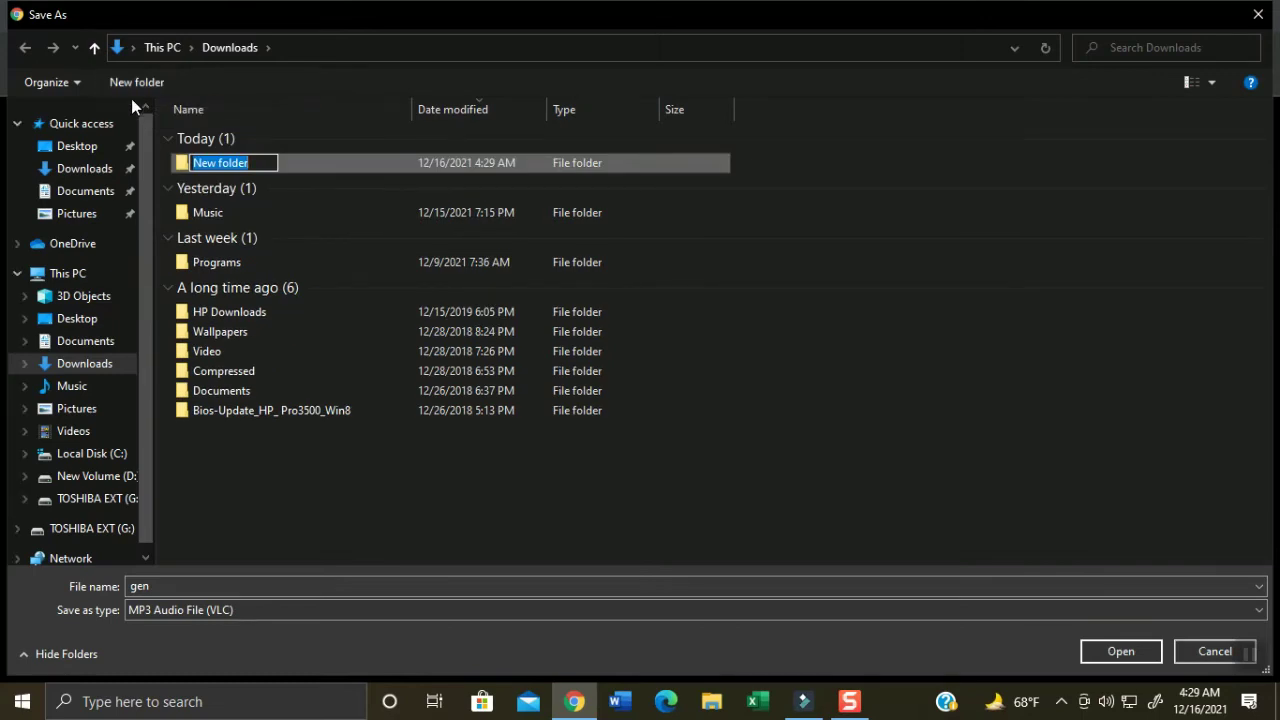
pyautogui.write('Te')
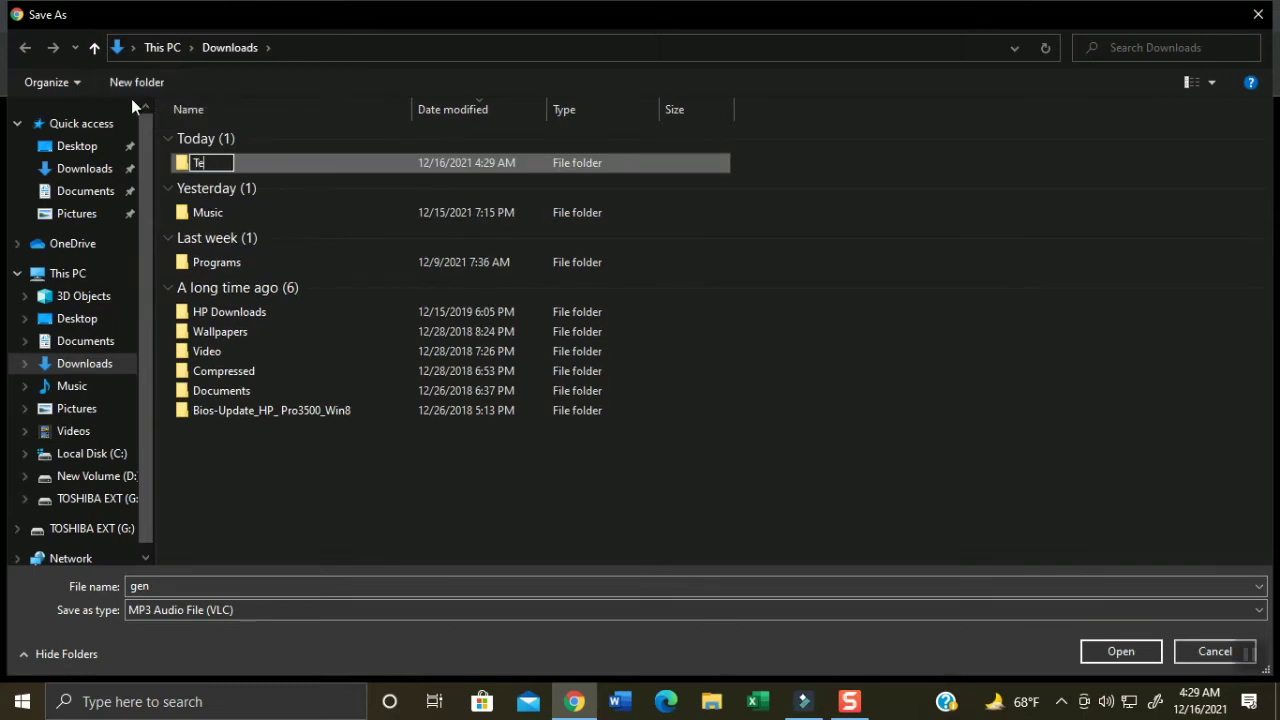
pyautogui.write('ch shaider')
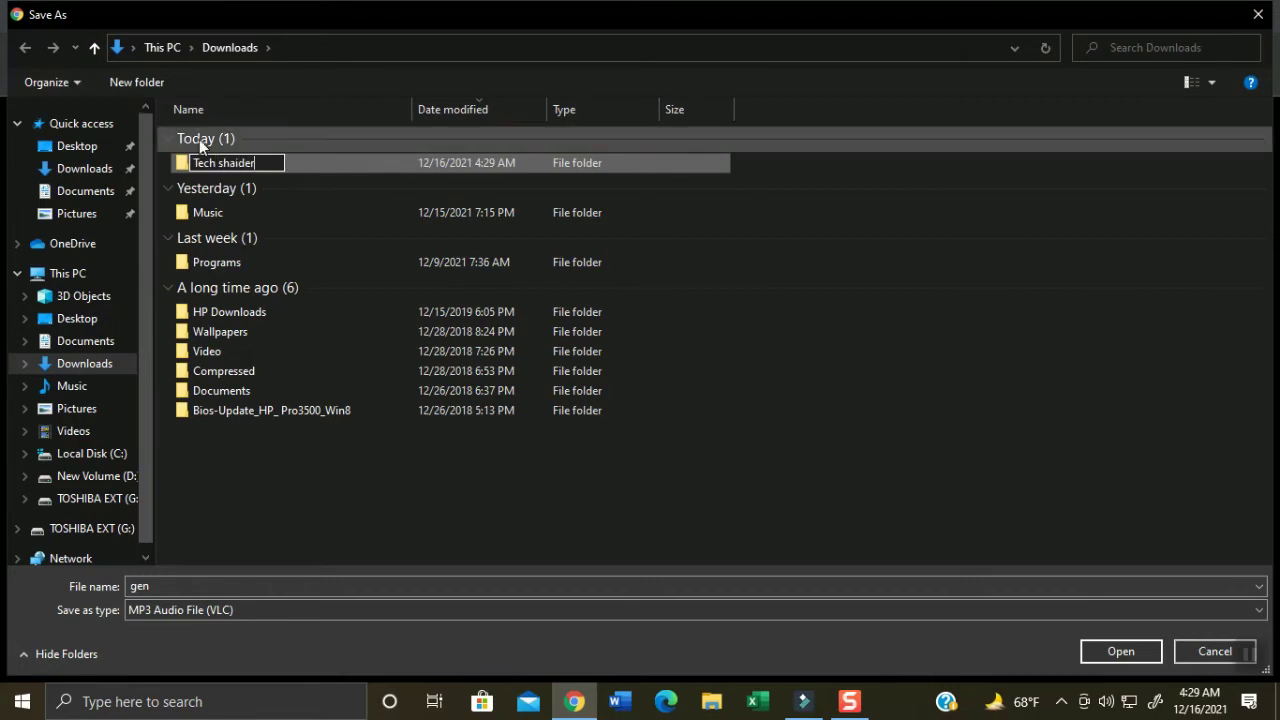
pyautogui.click(309, 170)
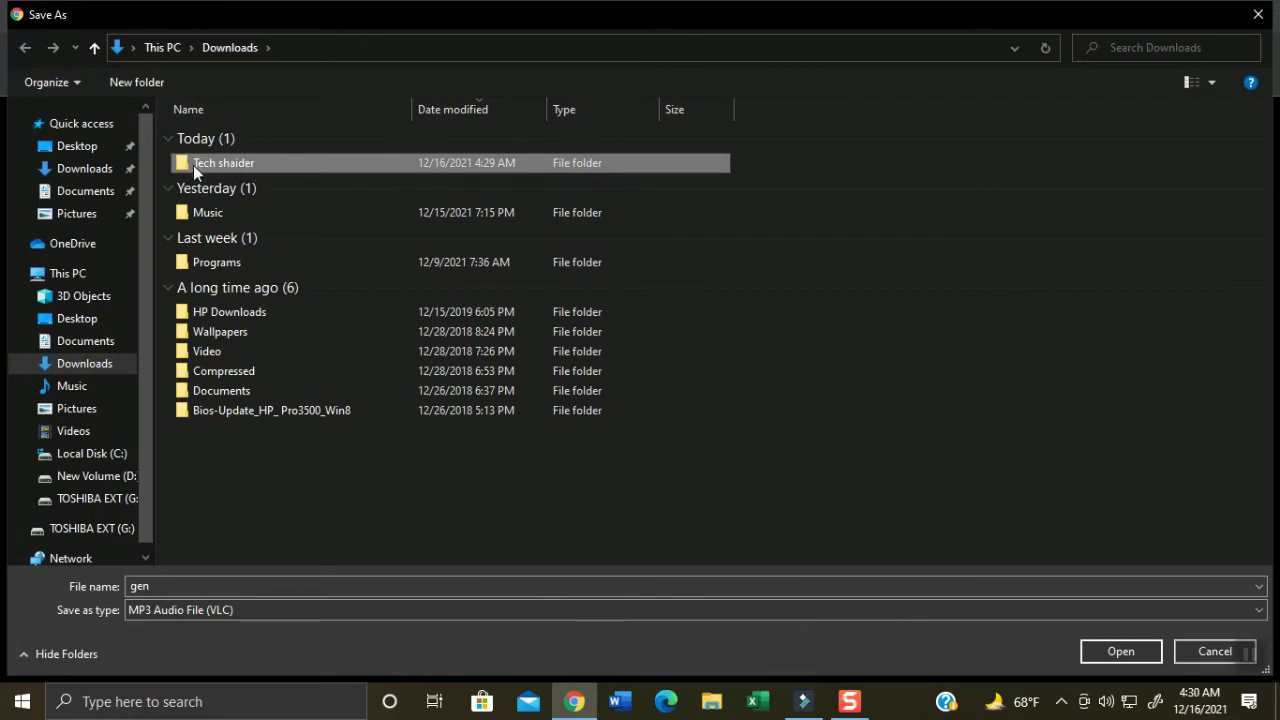
# Step: Save the audio inside the Tech shaider folder as 1-audio
pyautogui.doubleClick(284, 167)
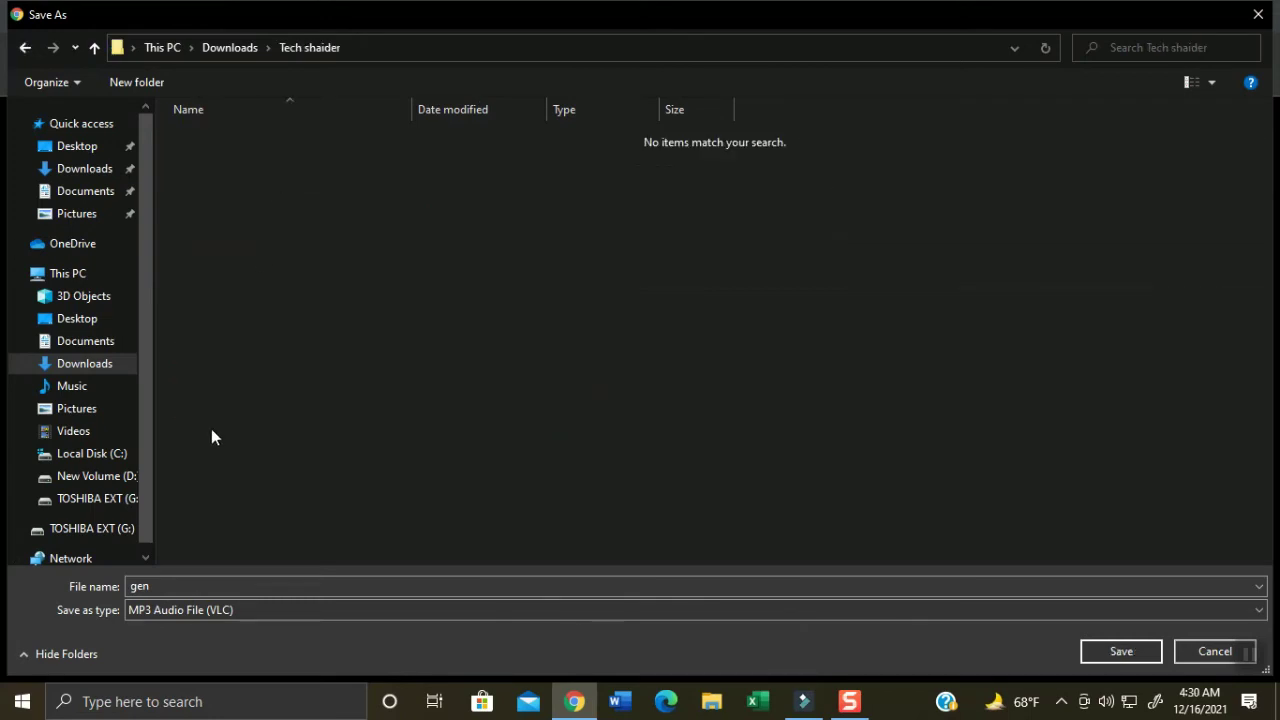
pyautogui.doubleClick(159, 585)
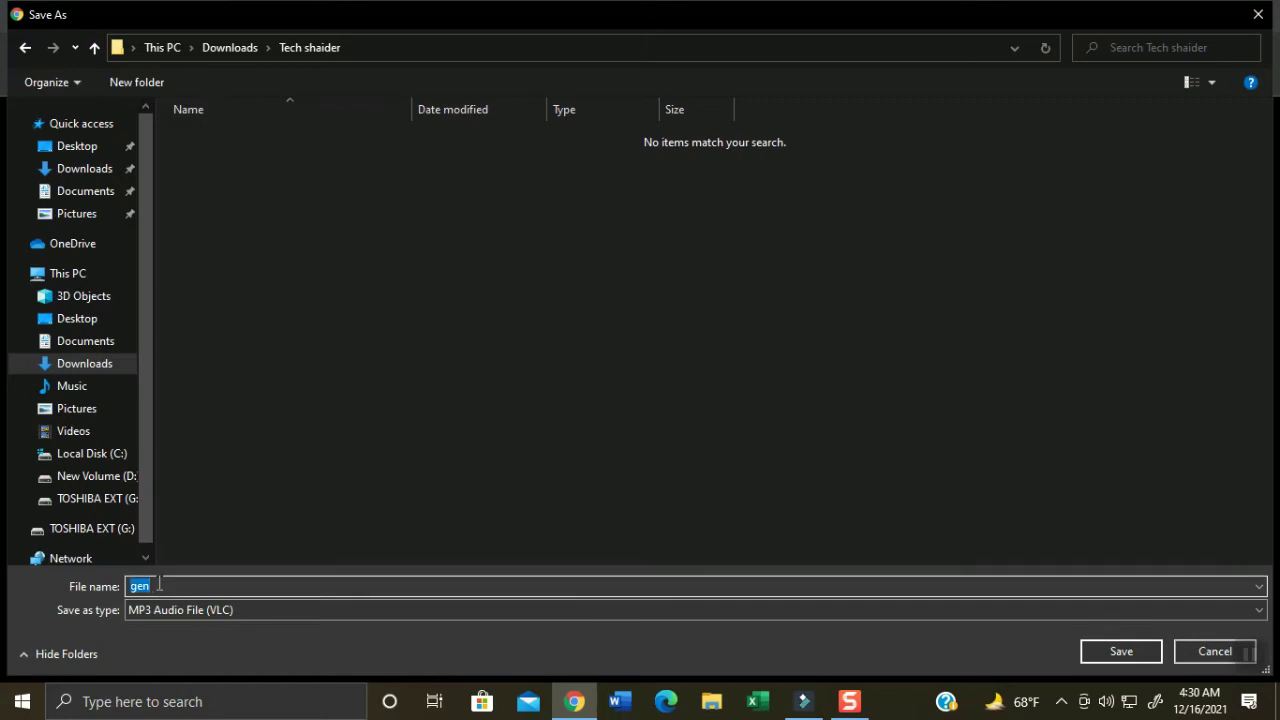
pyautogui.write('1')
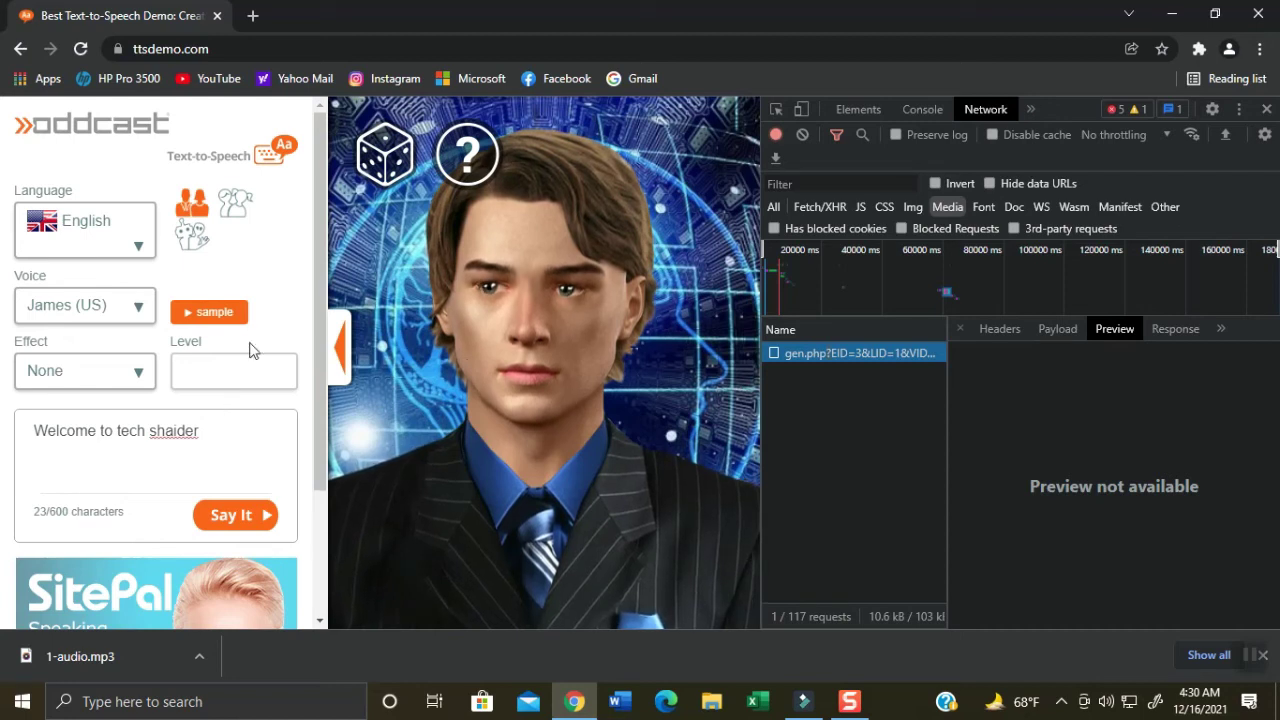
# Step: Replace the Welcome to tech shaider line with 'And today I will teach you on how to dubbed your video using text to speech web application'
pyautogui.tripleClick(208, 429)
pyautogui.click(203, 430)
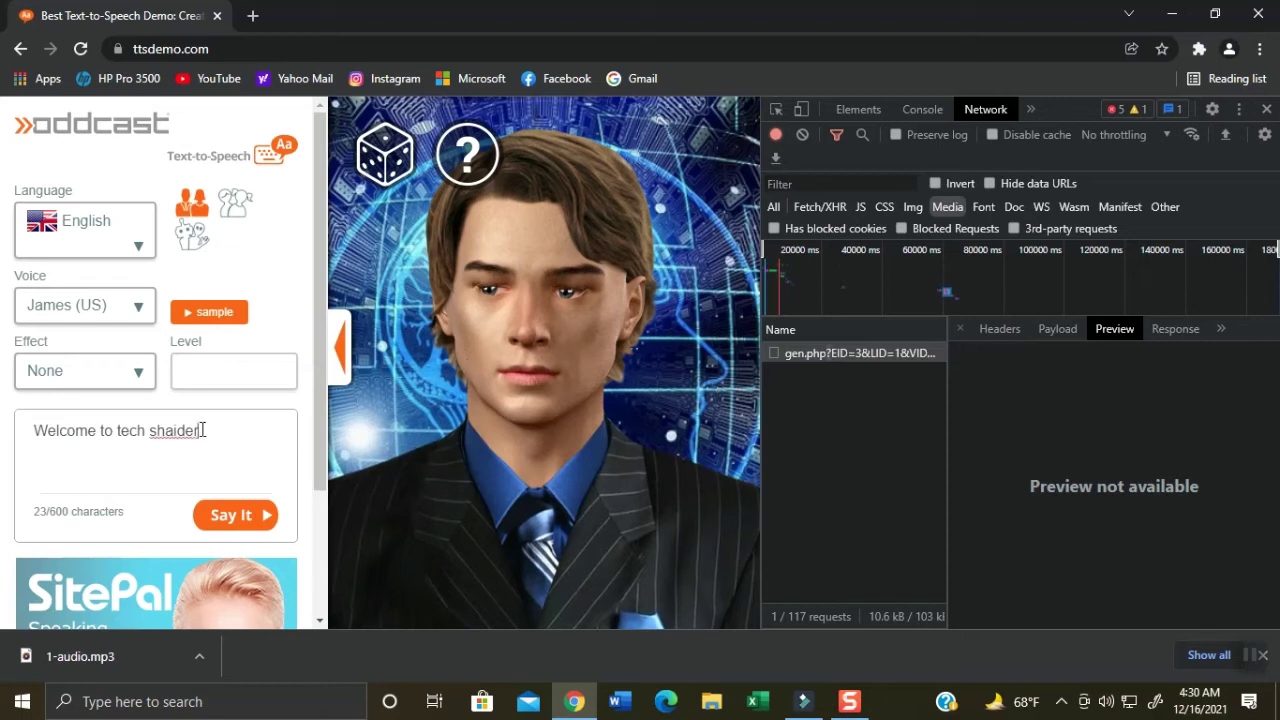
pyautogui.moveTo(203, 430); pyautogui.dragTo(30, 445)
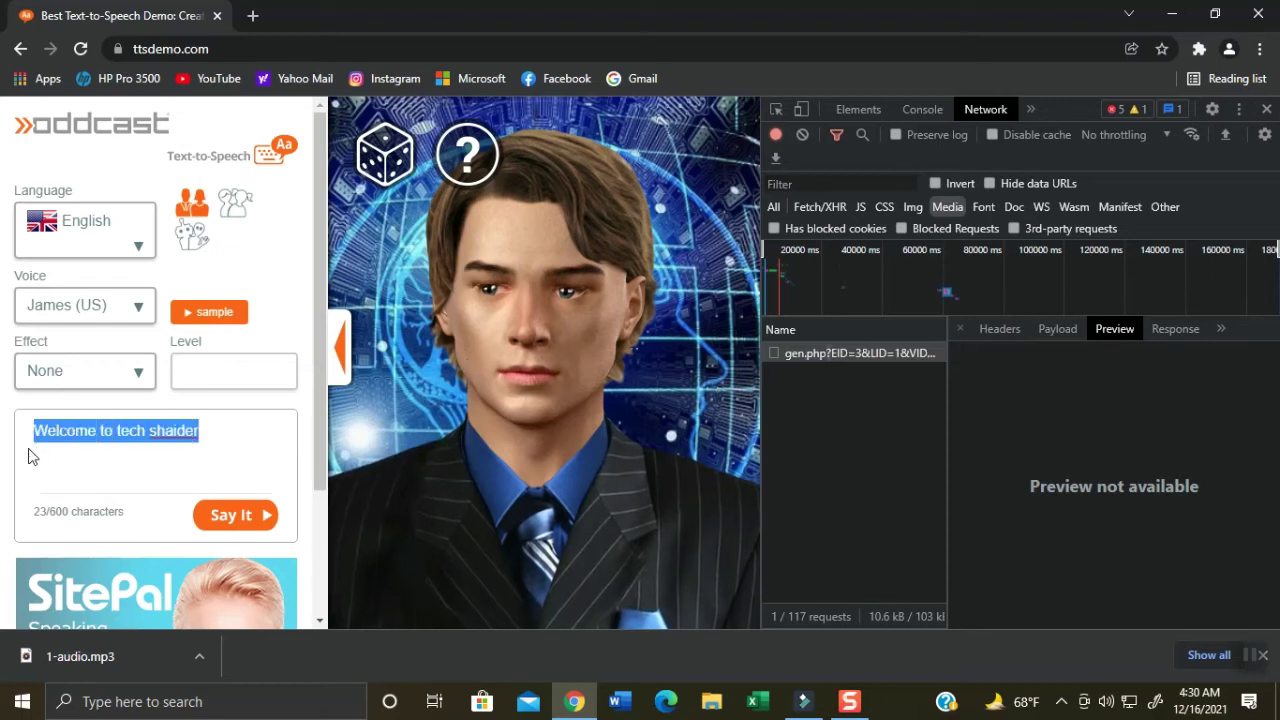
pyautogui.write('An')
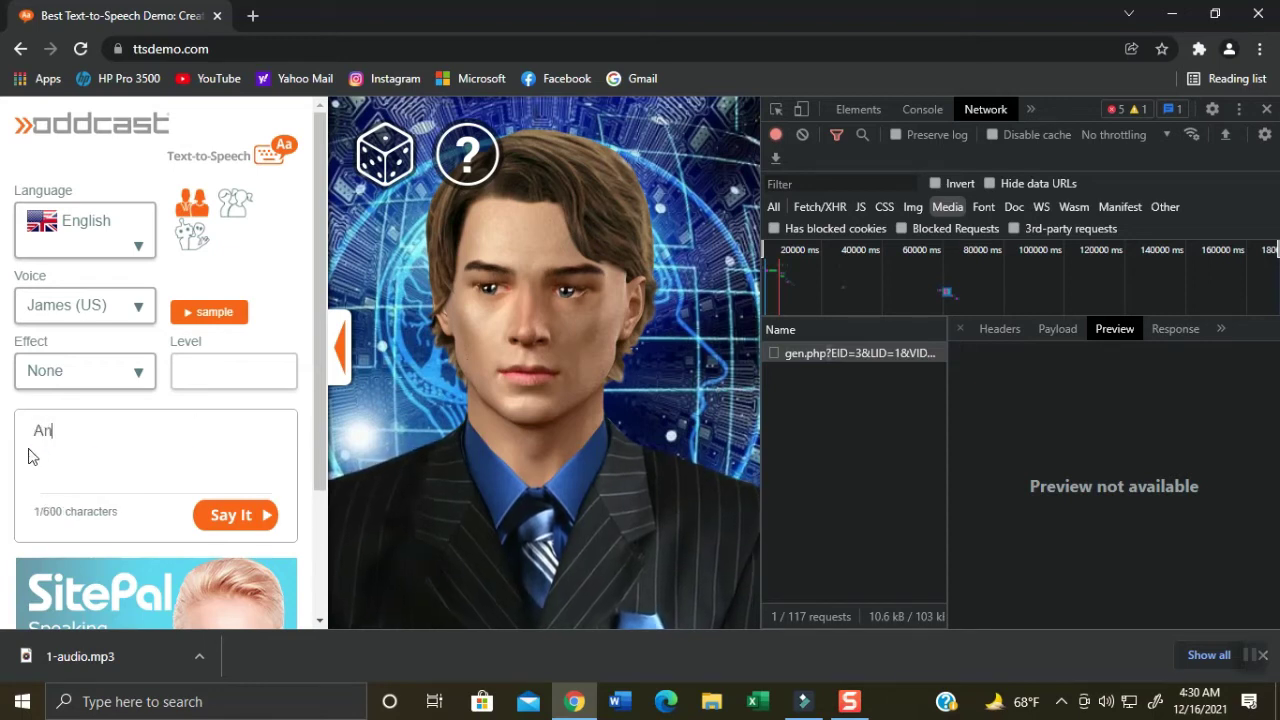
pyautogui.write('d tpday')
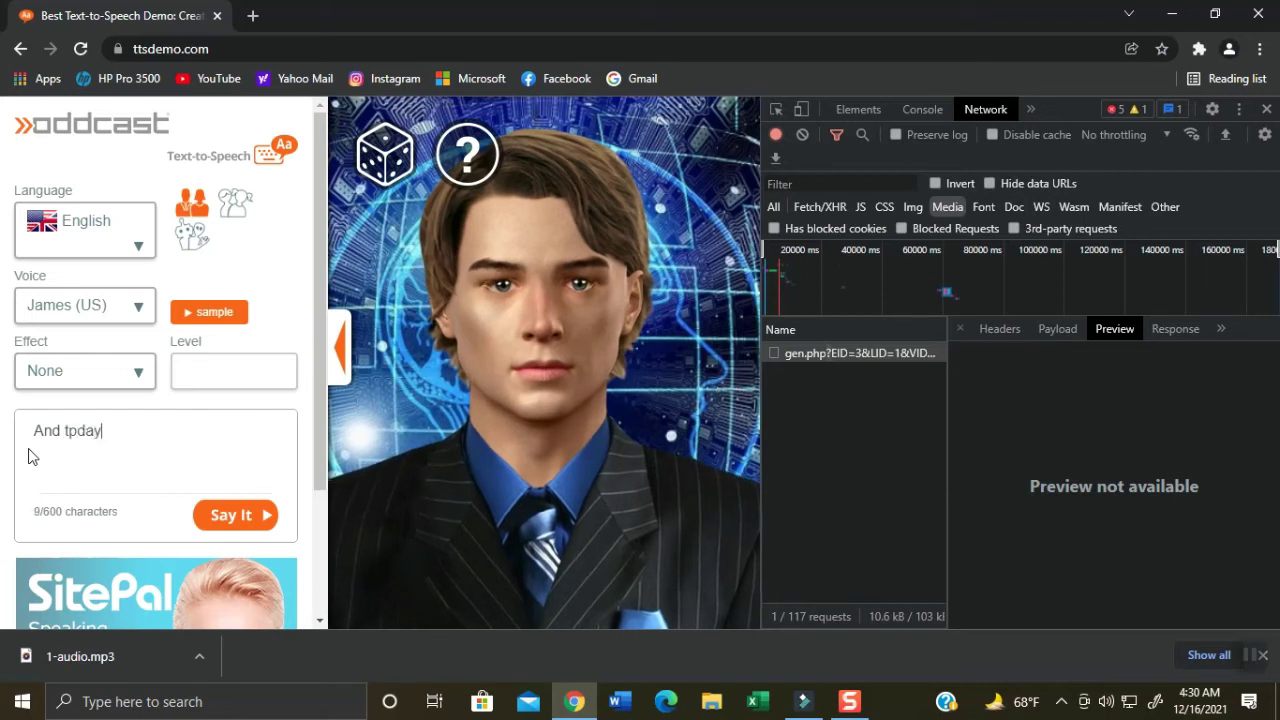
pyautogui.press('BackSpace')
pyautogui.press('BackSpace')
pyautogui.press('BackSpace')
pyautogui.press('BackSpace')
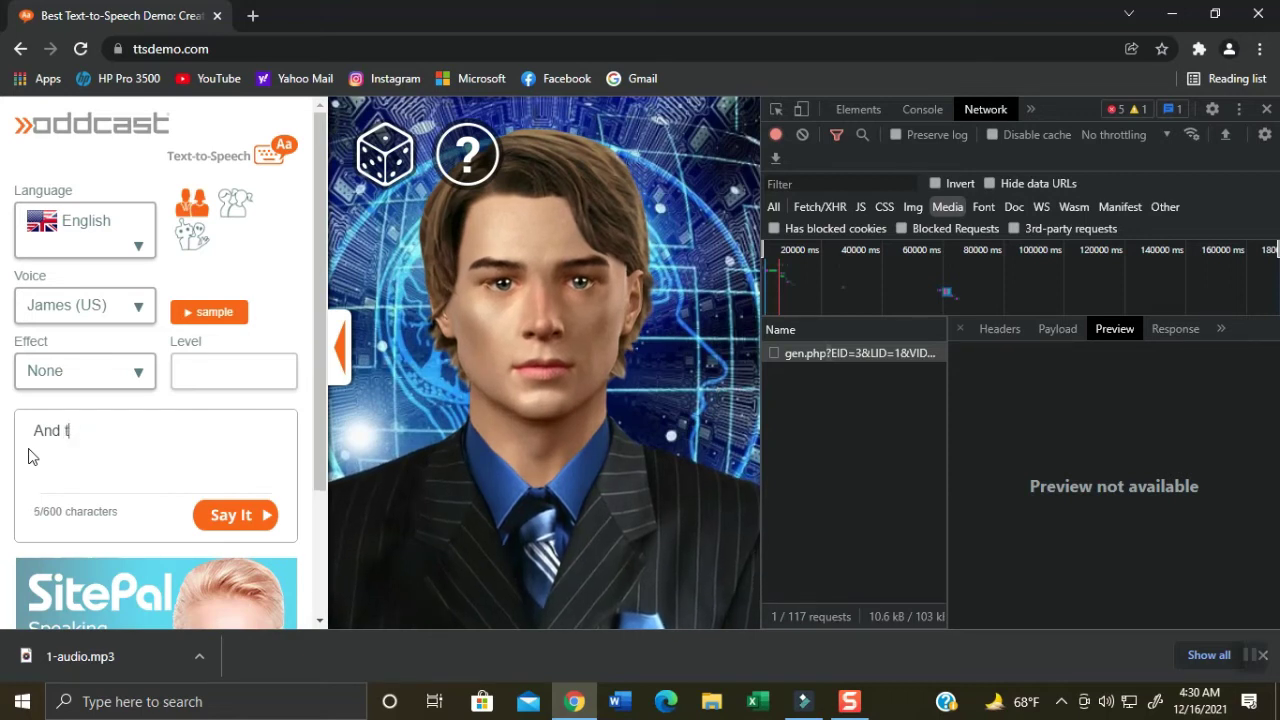
pyautogui.write('oday')
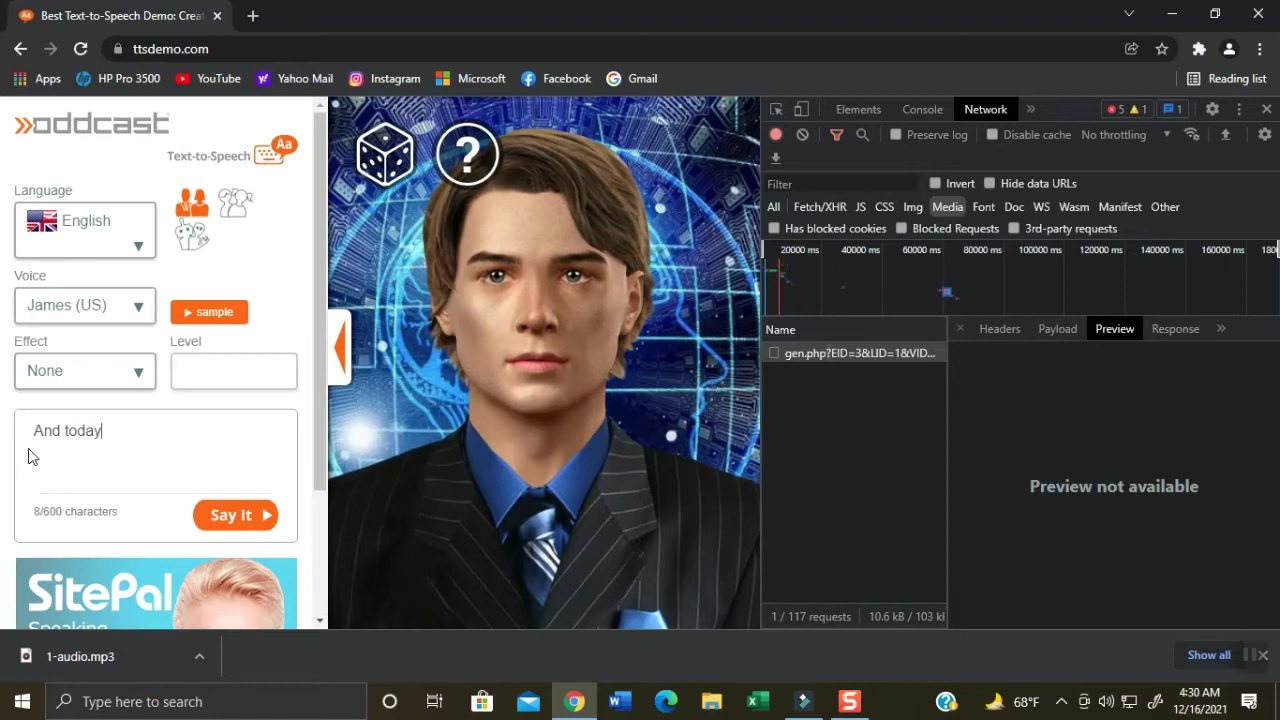
pyautogui.write(' I wil')
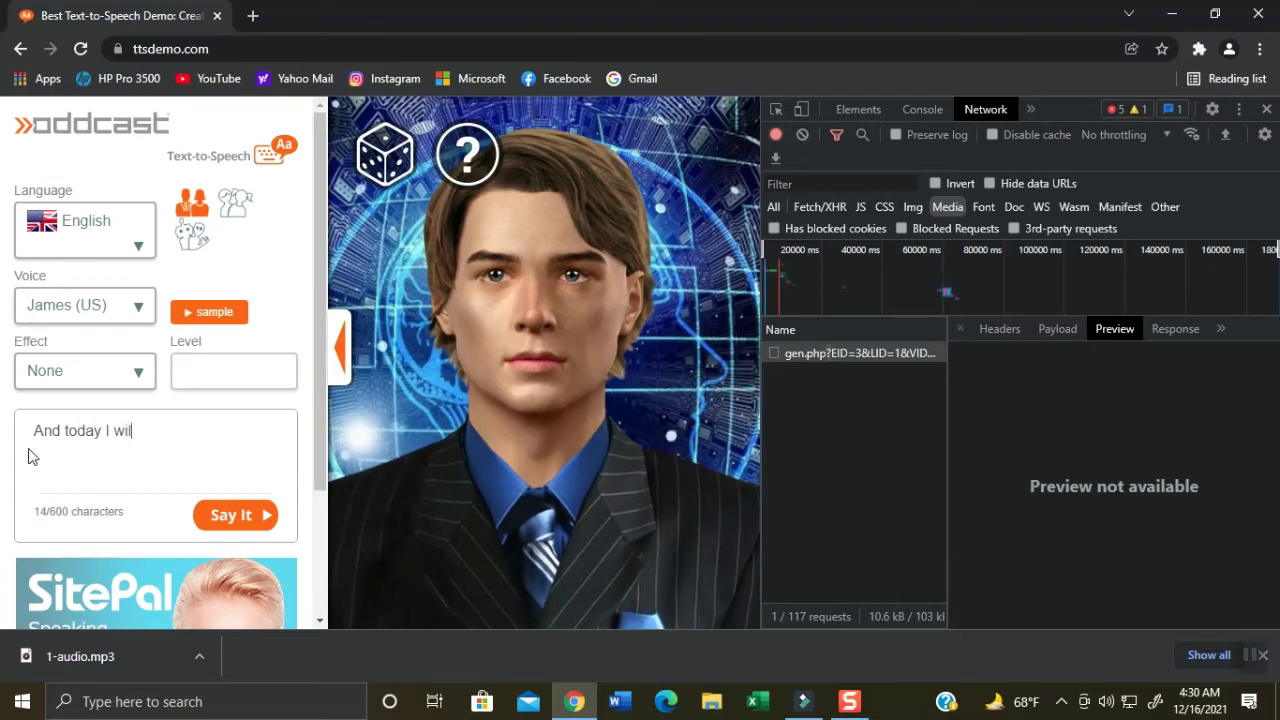
pyautogui.write('l teach ')
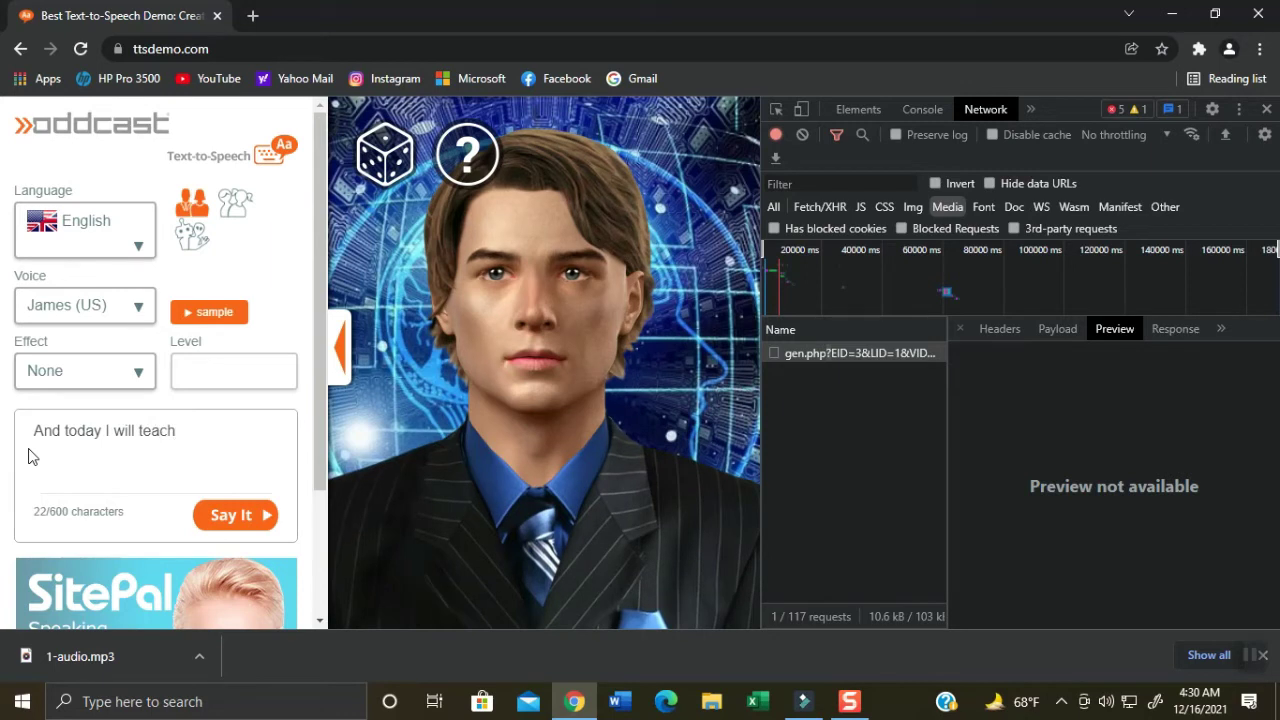
pyautogui.write('you')
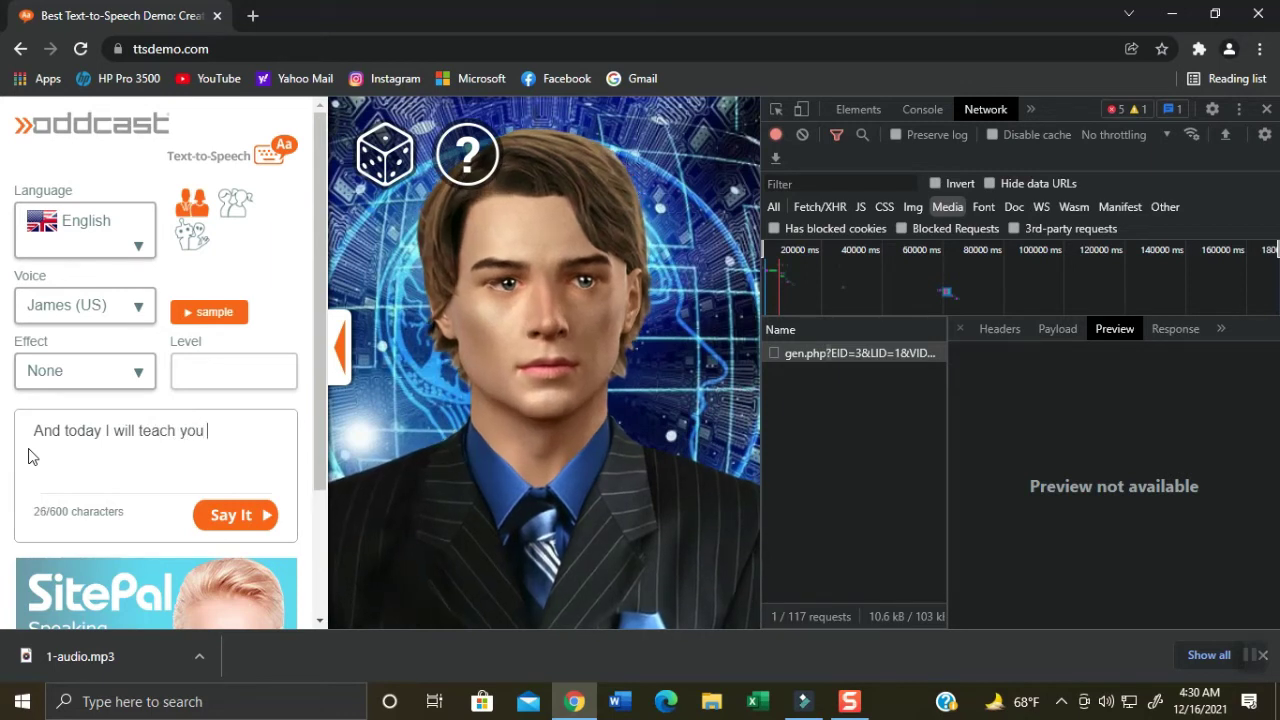
pyautogui.write(' on how')
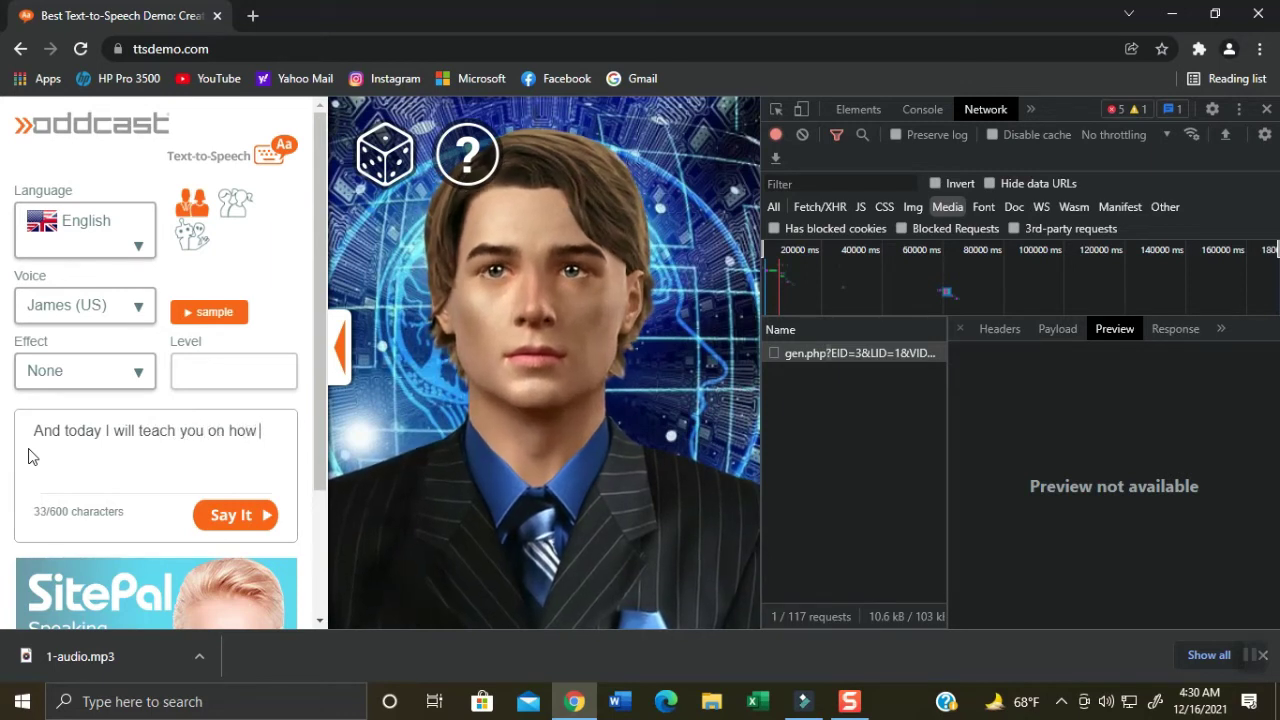
pyautogui.write(' to')
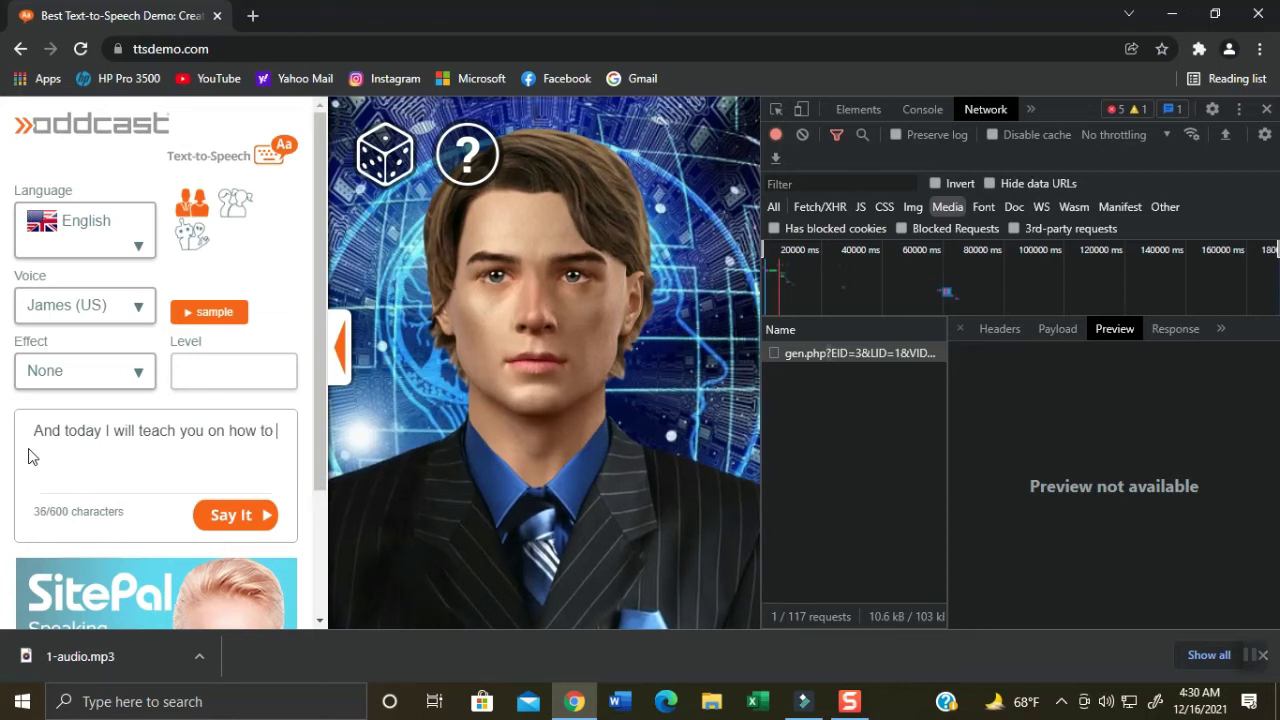
pyautogui.write(' dubbed')
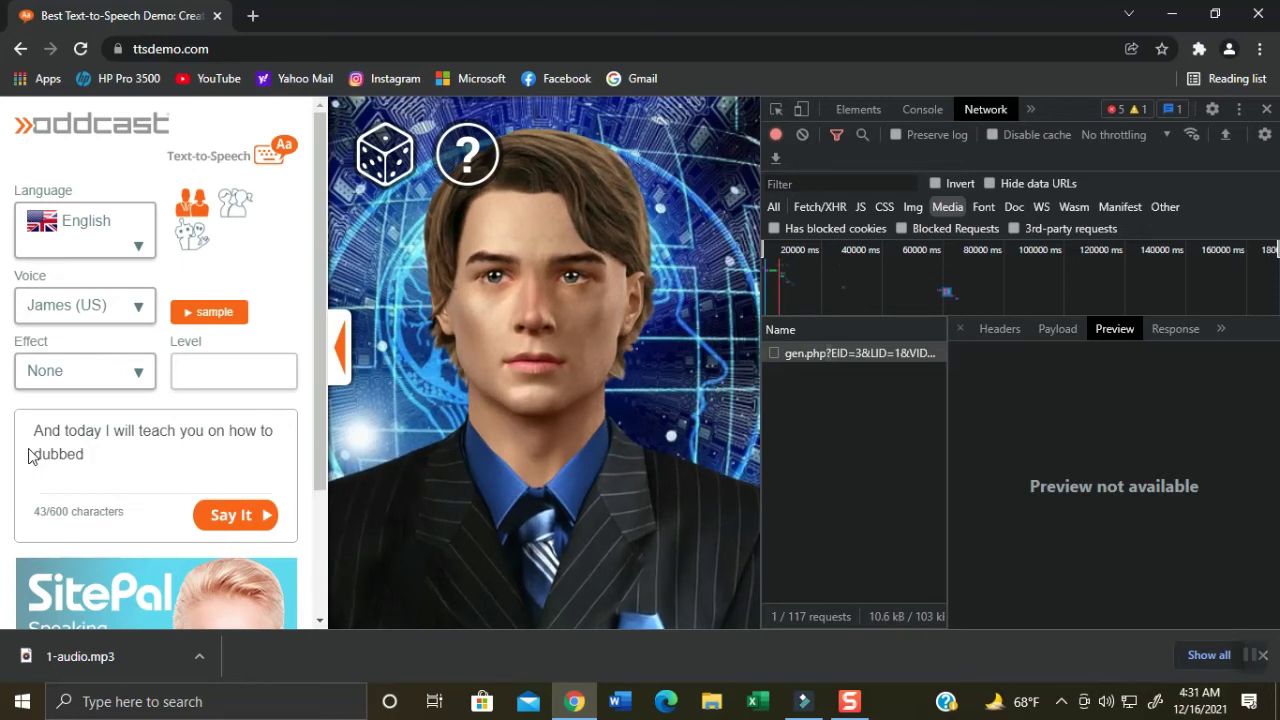
pyautogui.write('your ')
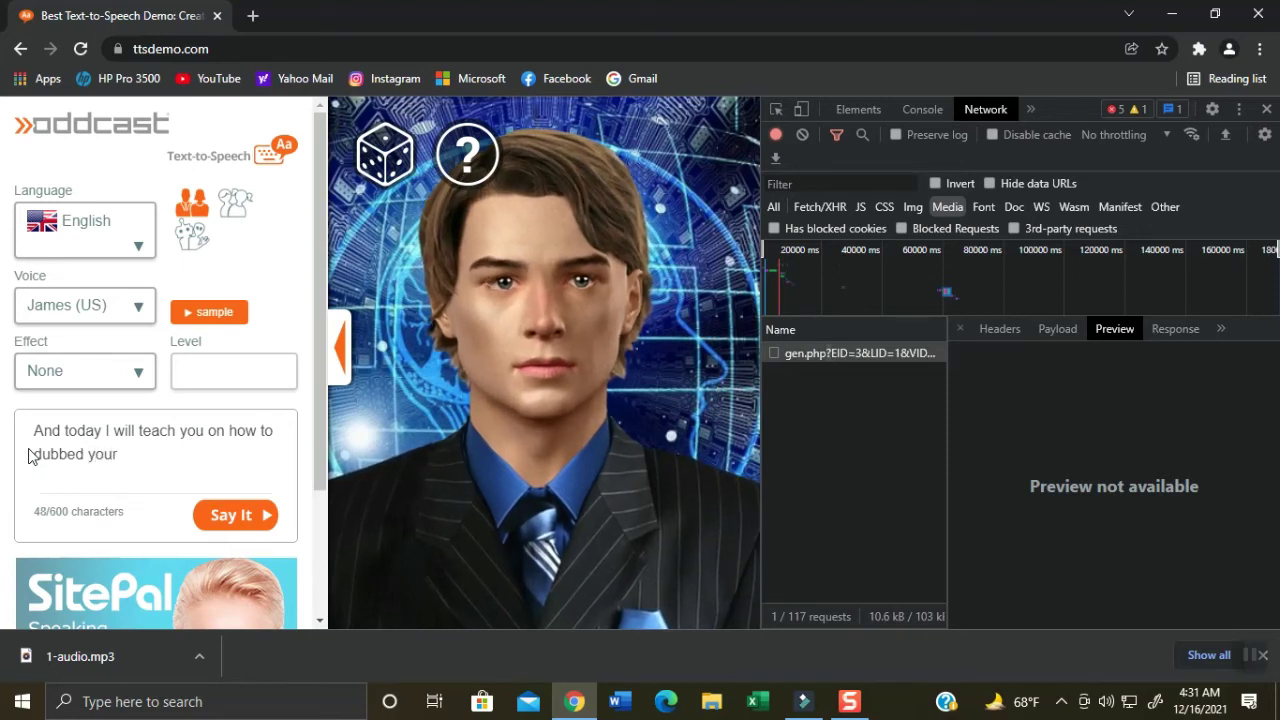
pyautogui.write(' video usin')
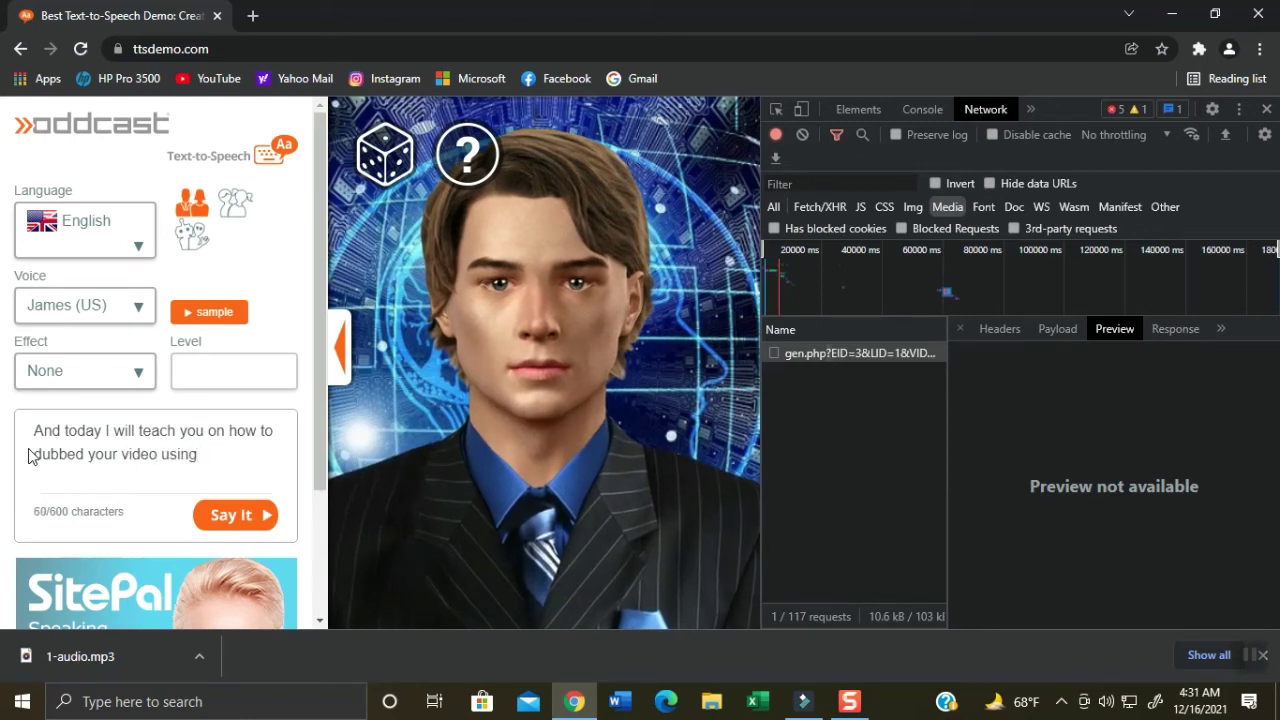
pyautogui.write('g')
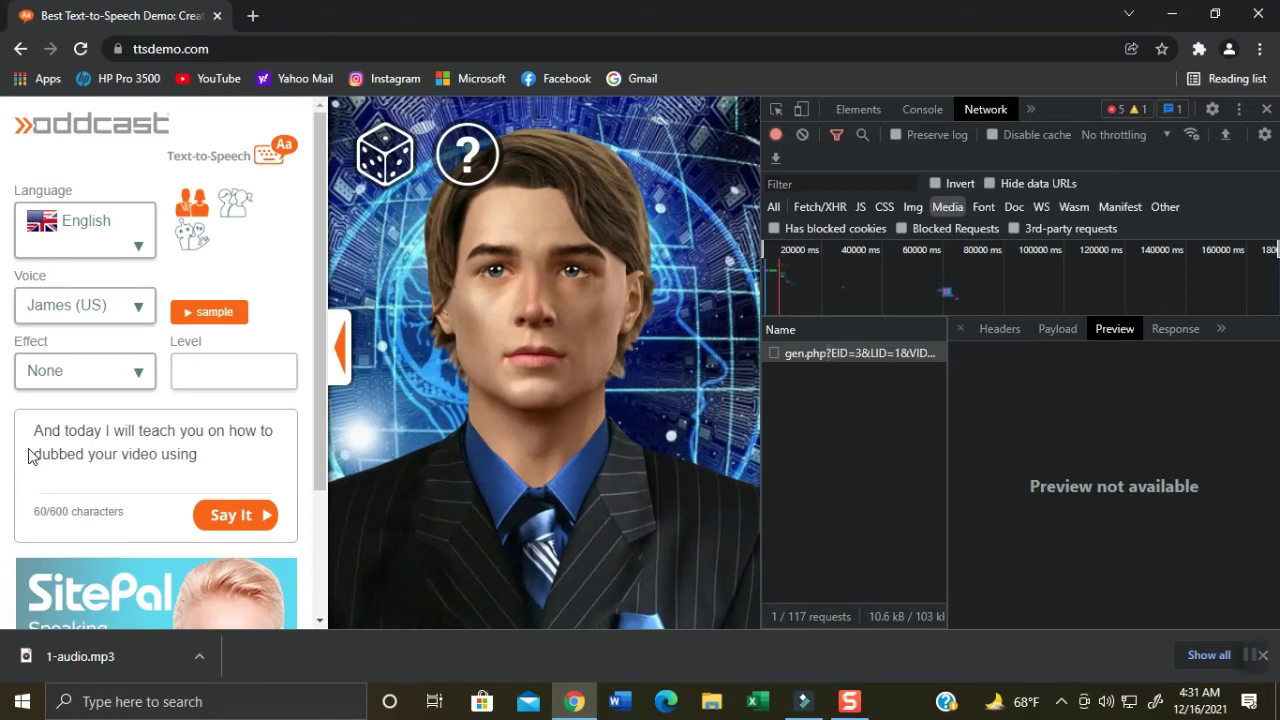
pyautogui.write(' text t')
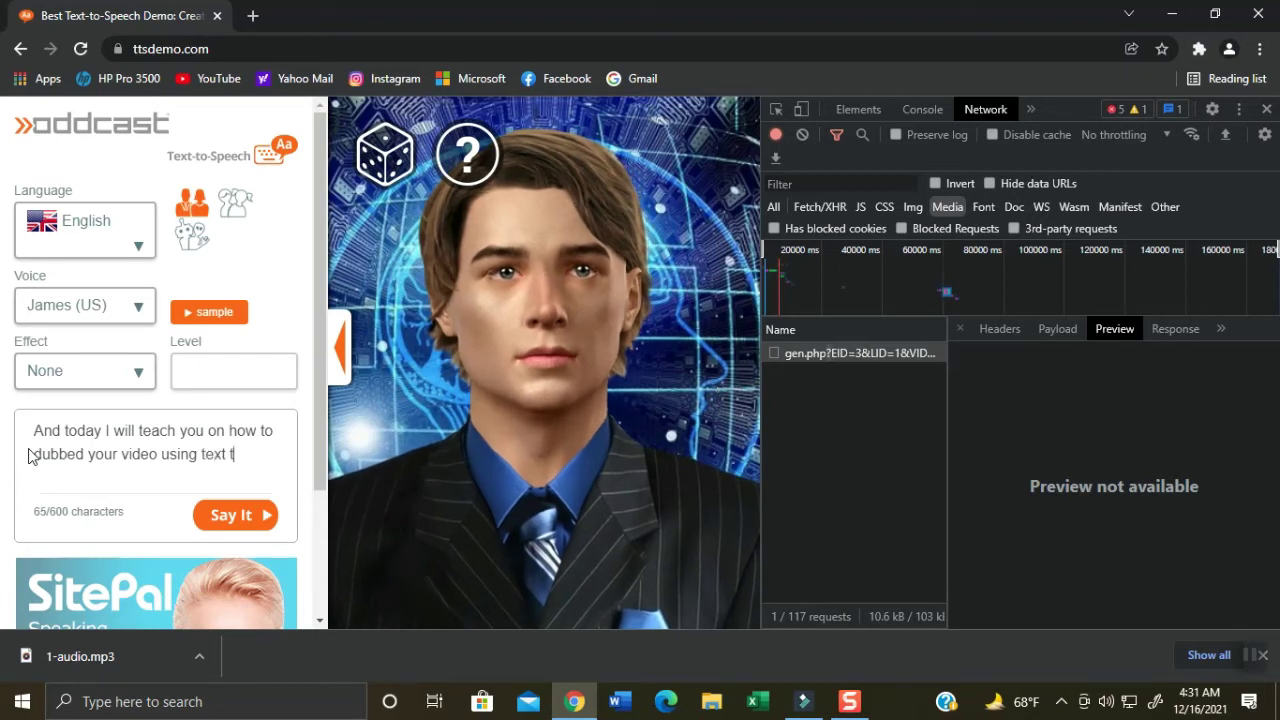
pyautogui.write('o spp')
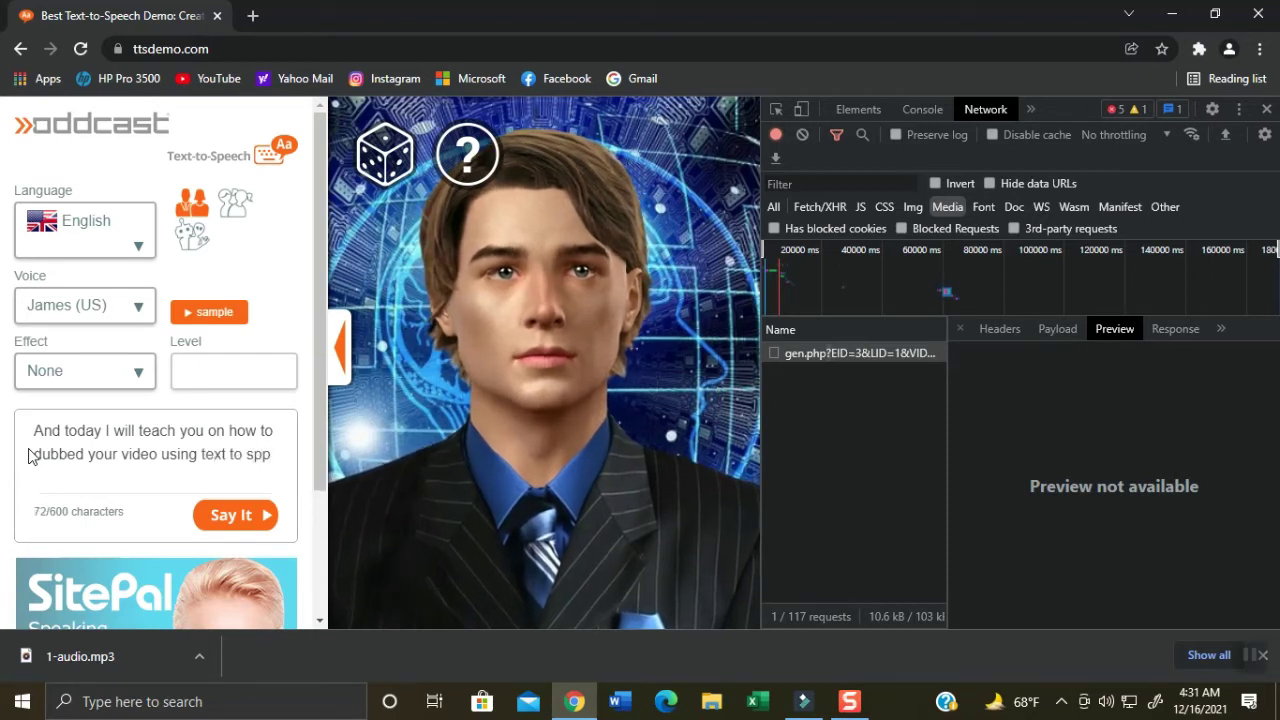
pyautogui.press('BackSpace')
pyautogui.write('eech')
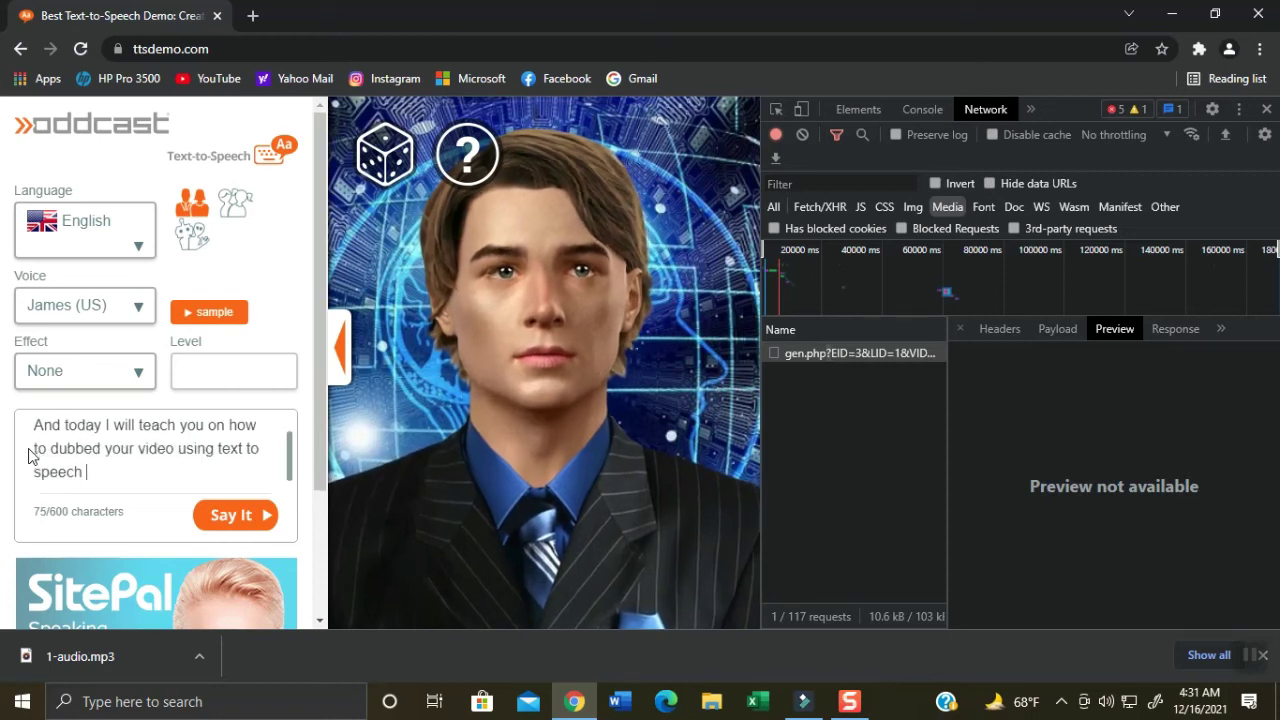
pyautogui.write(' web')
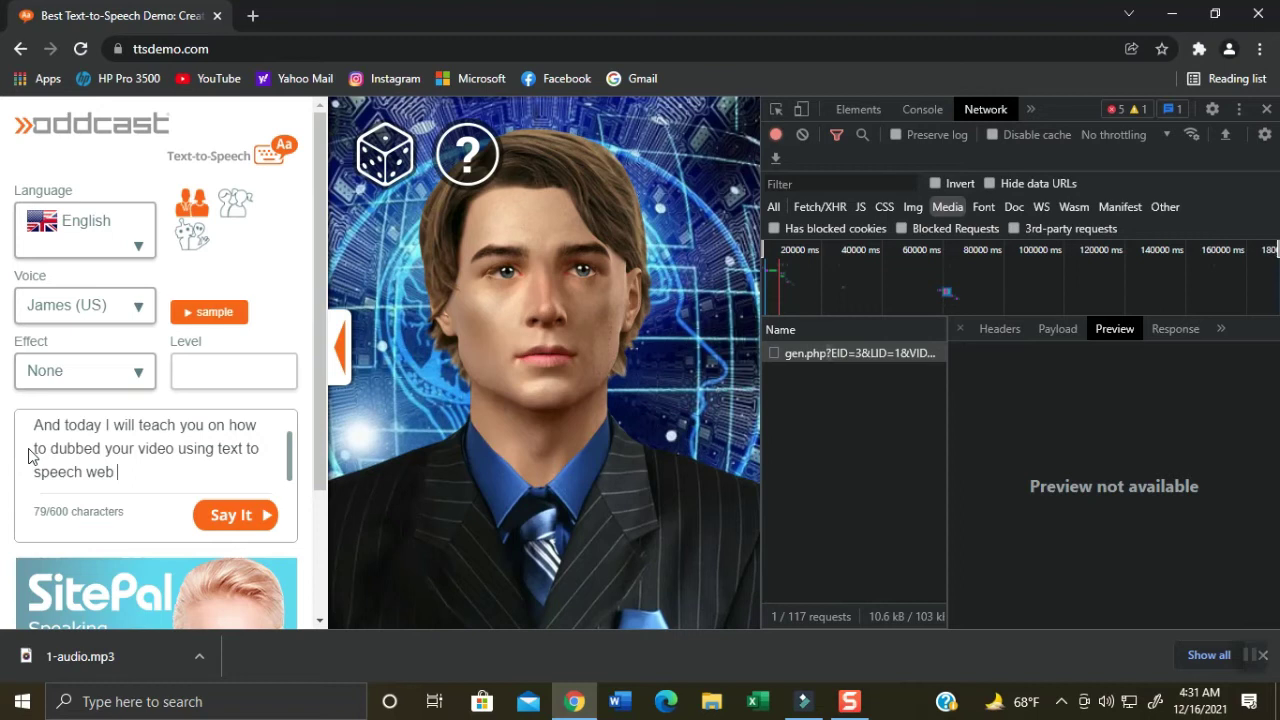
pyautogui.write(' a')
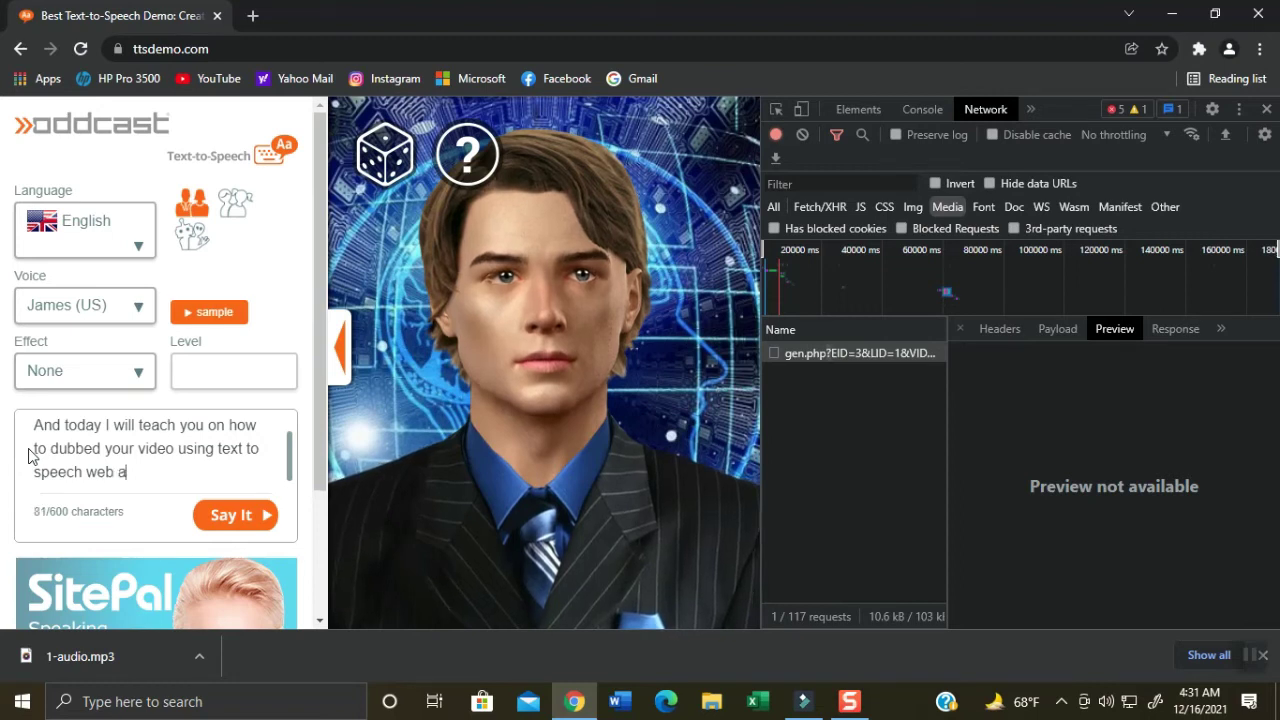
pyautogui.write('pplicati')
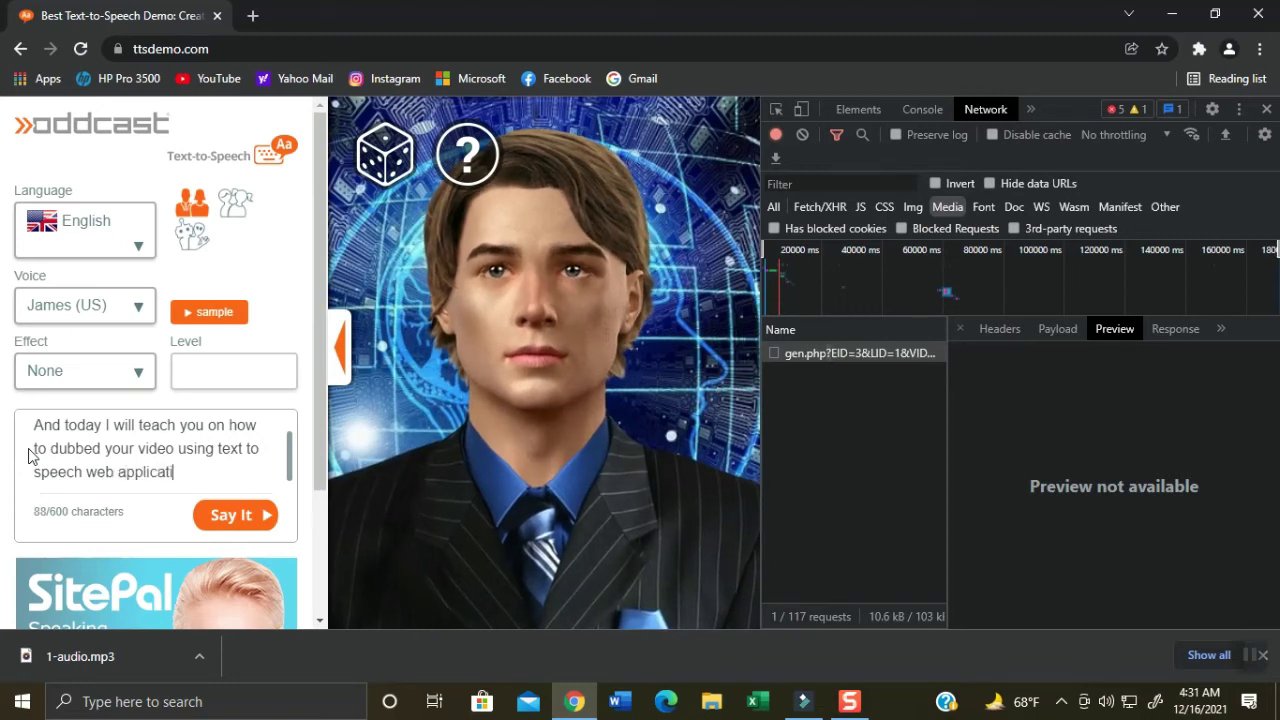
pyautogui.write('on')
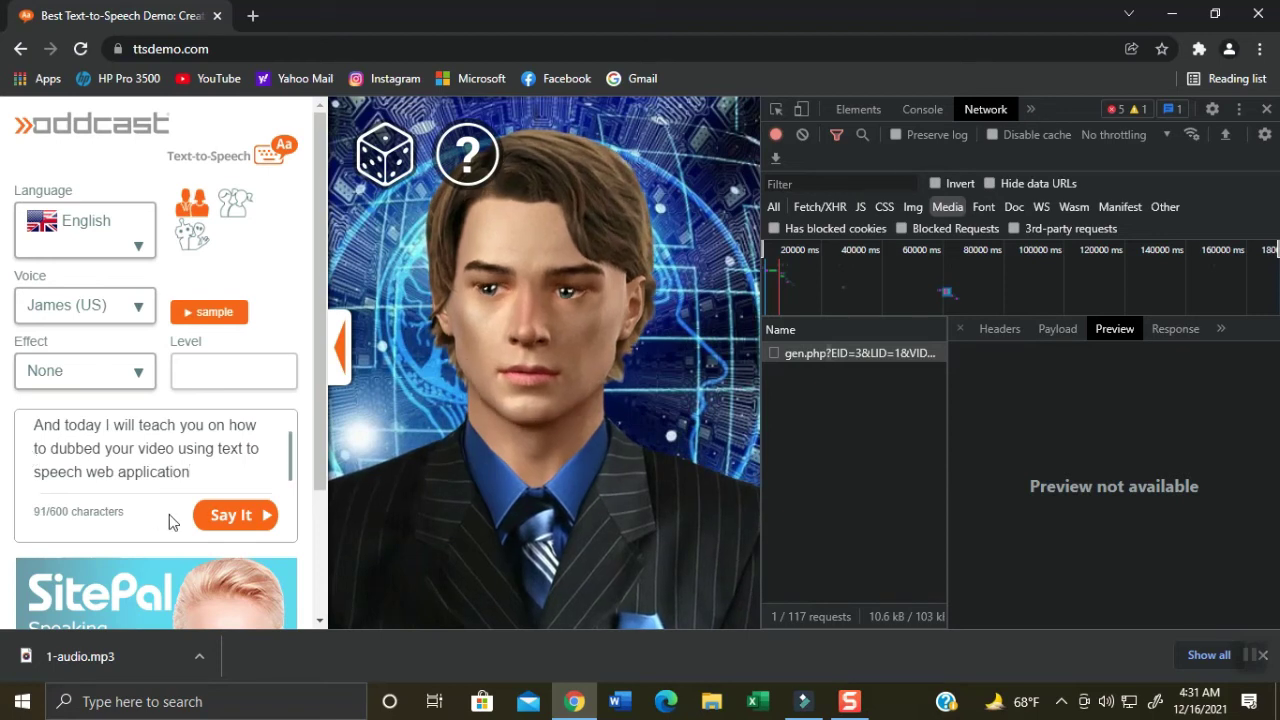
# Step: Select the typed dubbing sentence in the text box, then deselect it
pyautogui.moveTo(36, 425); pyautogui.dragTo(172, 512)
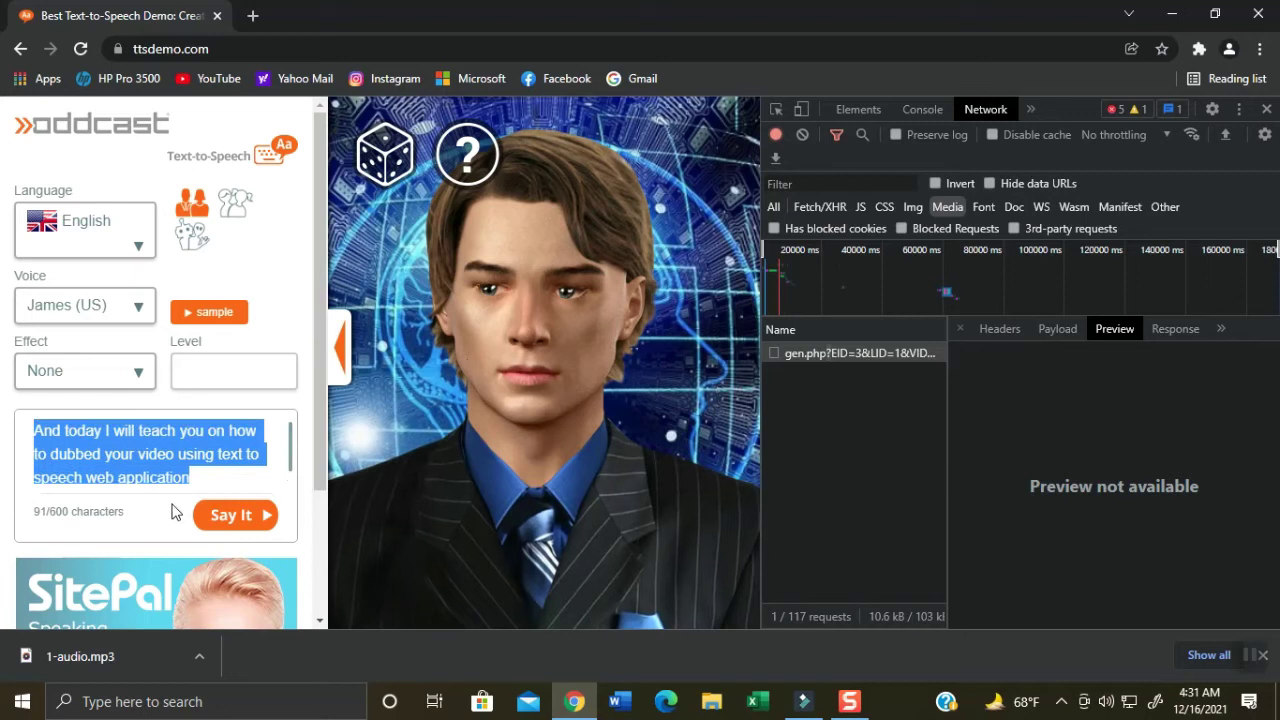
pyautogui.click(172, 512)
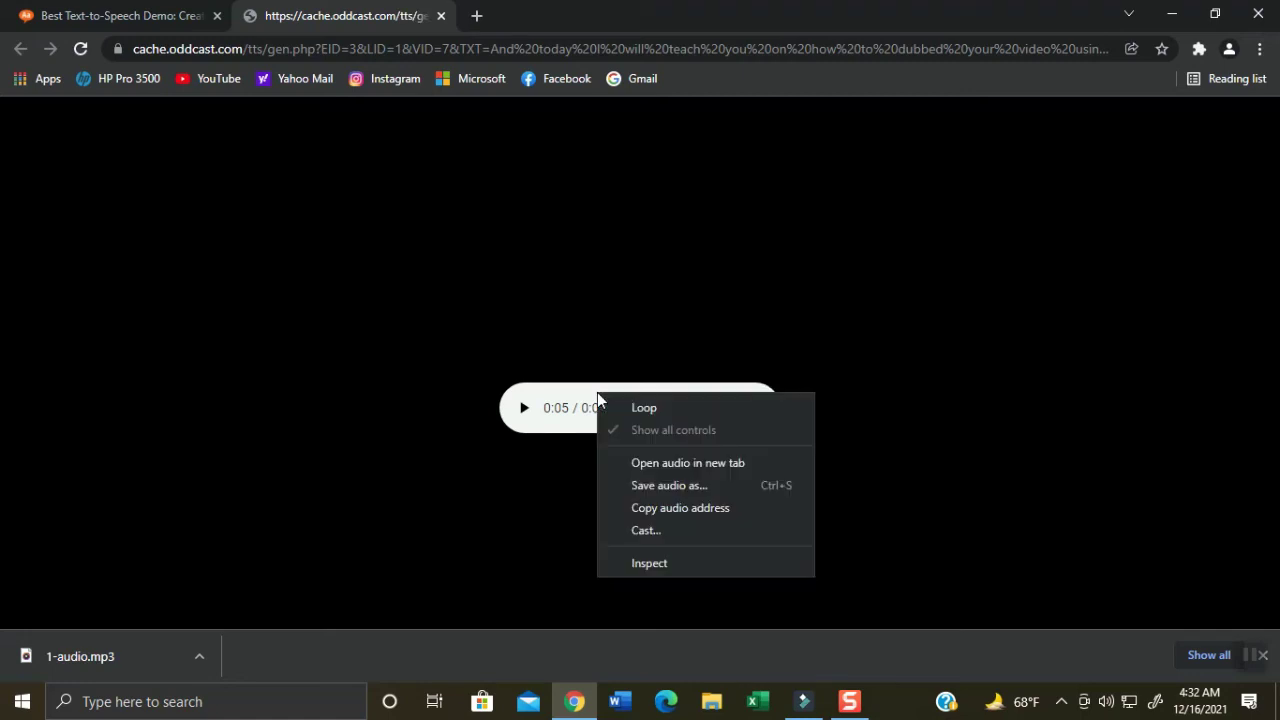
# Step: Bring up Save audio as for the newly generated dubbing-line audio
pyautogui.click(648, 486)
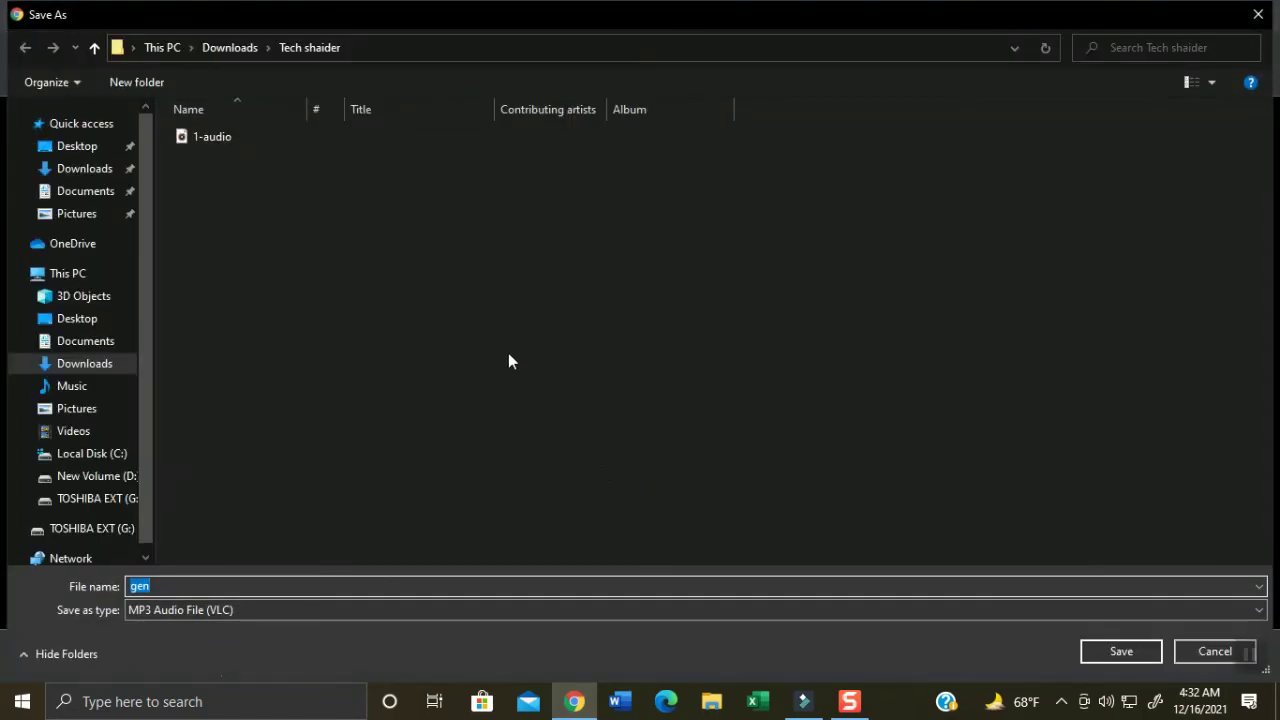
# Step: Name the second clip 2-audio in Tech shaider, starting from the 1-audio name
pyautogui.click(226, 144)
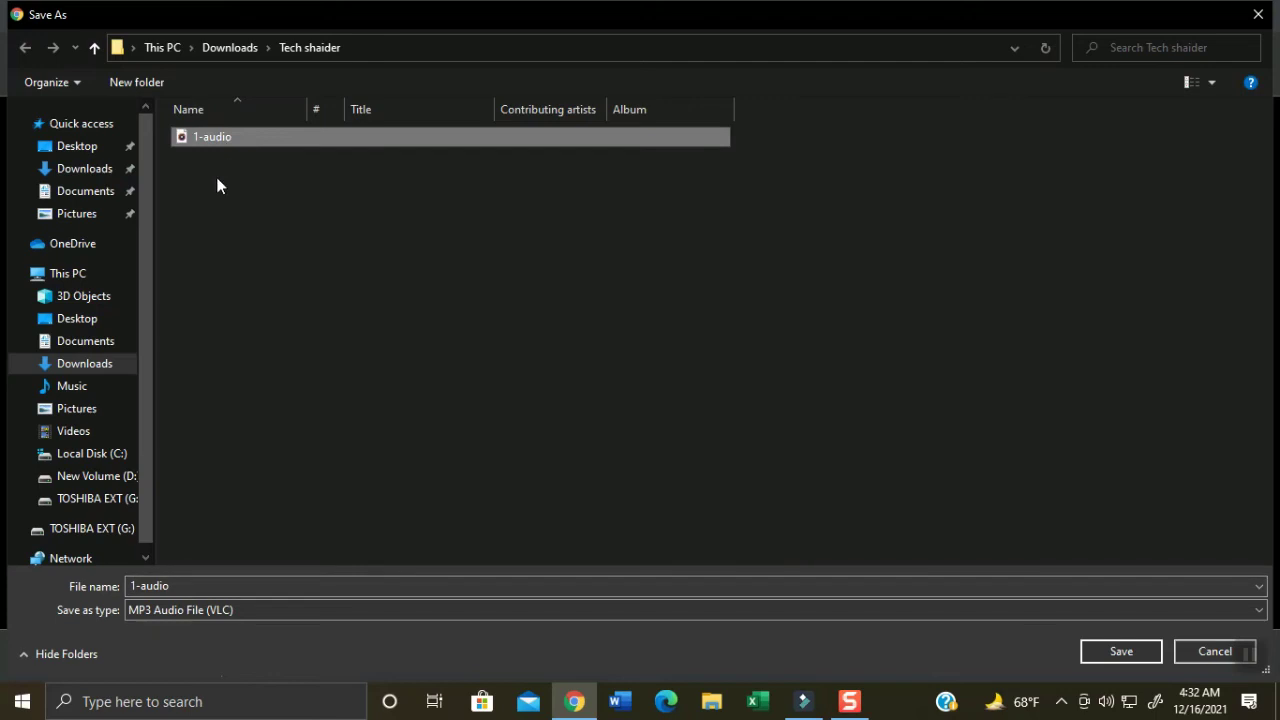
pyautogui.click(142, 586)
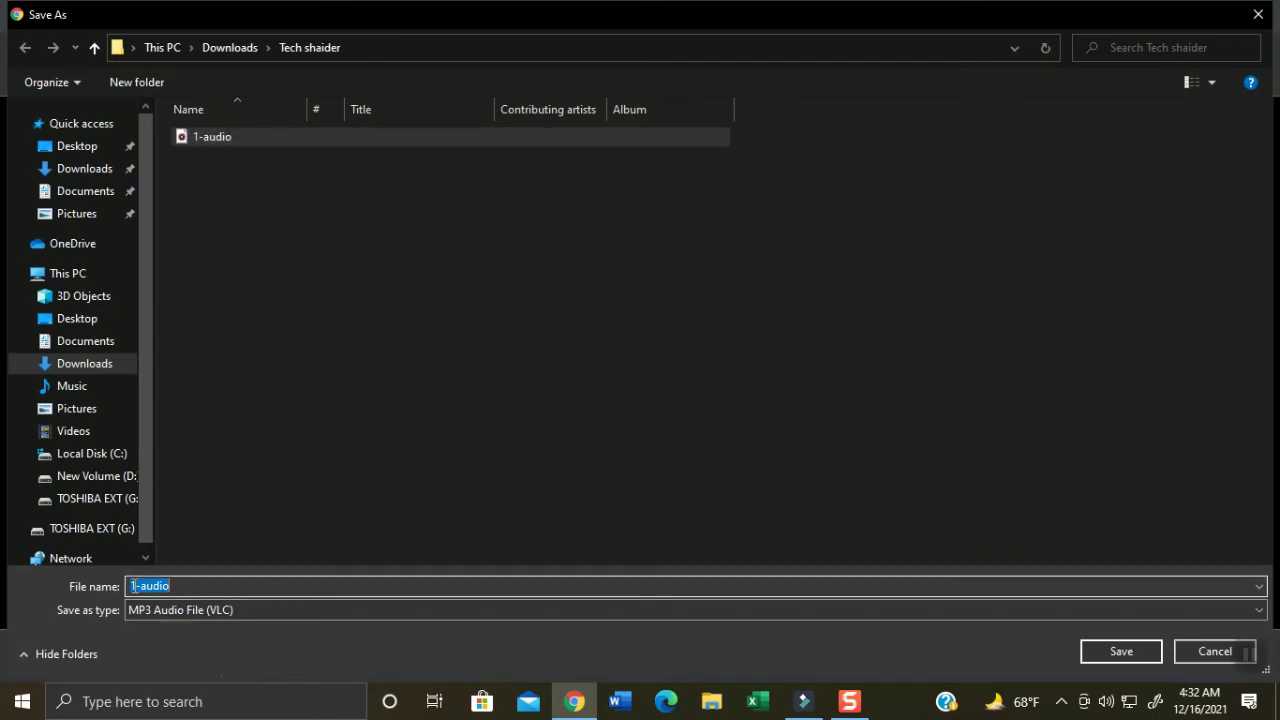
pyautogui.click(133, 586)
pyautogui.moveTo(133, 586); pyautogui.dragTo(128, 592)
pyautogui.write('2')
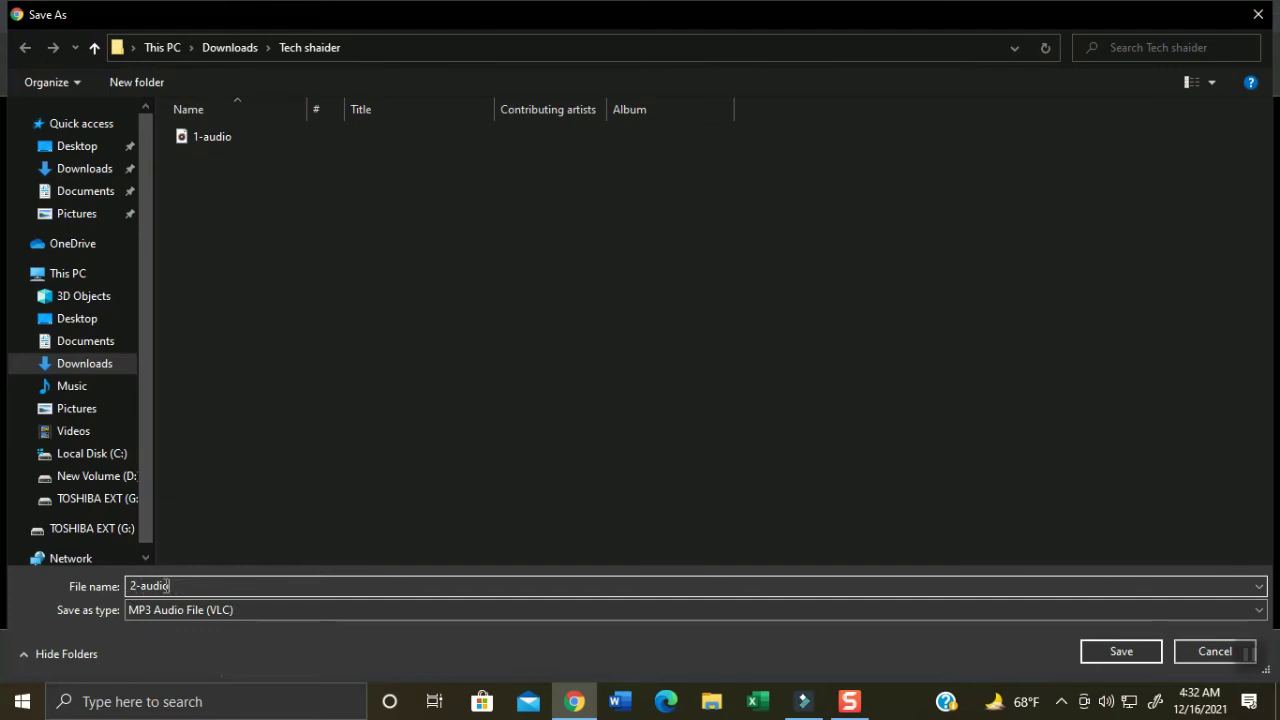
pyautogui.moveTo(167, 586); pyautogui.dragTo(128, 586)
pyautogui.click(167, 588)
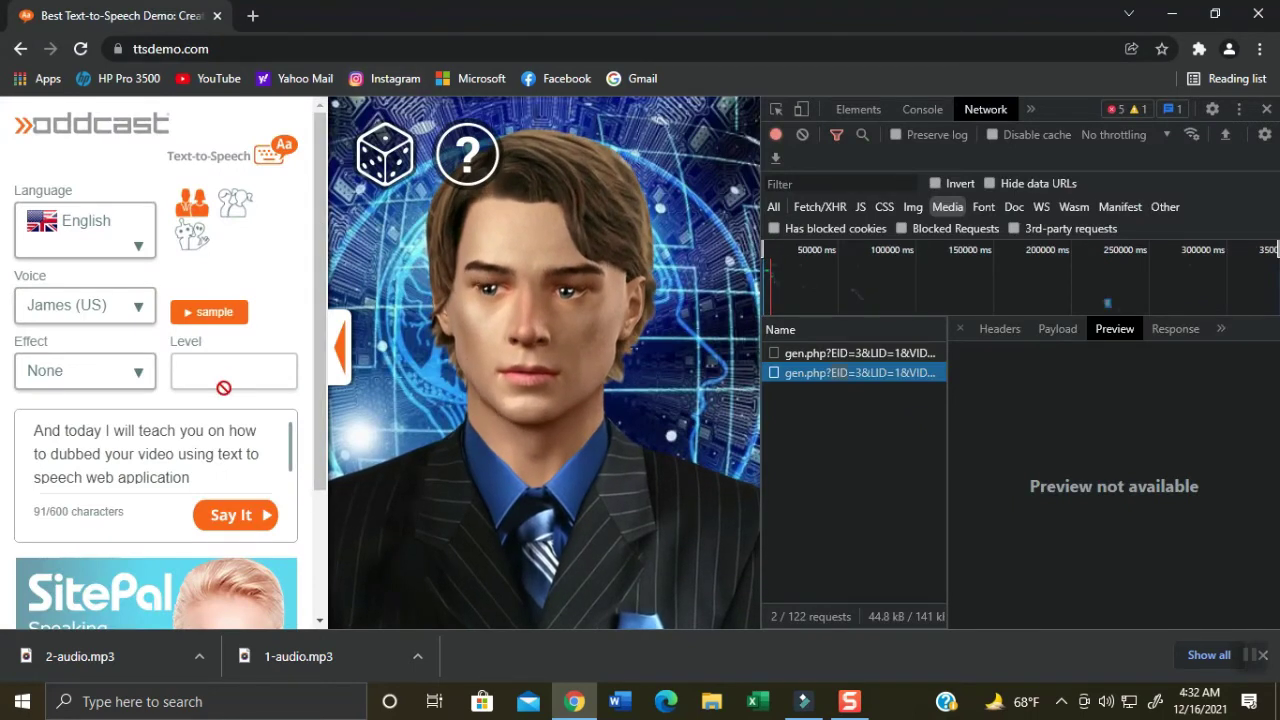
# Step: Replace the old sentence with 'Pleas don't forget to subscribe my friends' and have the avatar speak it
pyautogui.moveTo(200, 478); pyautogui.dragTo(60, 430)
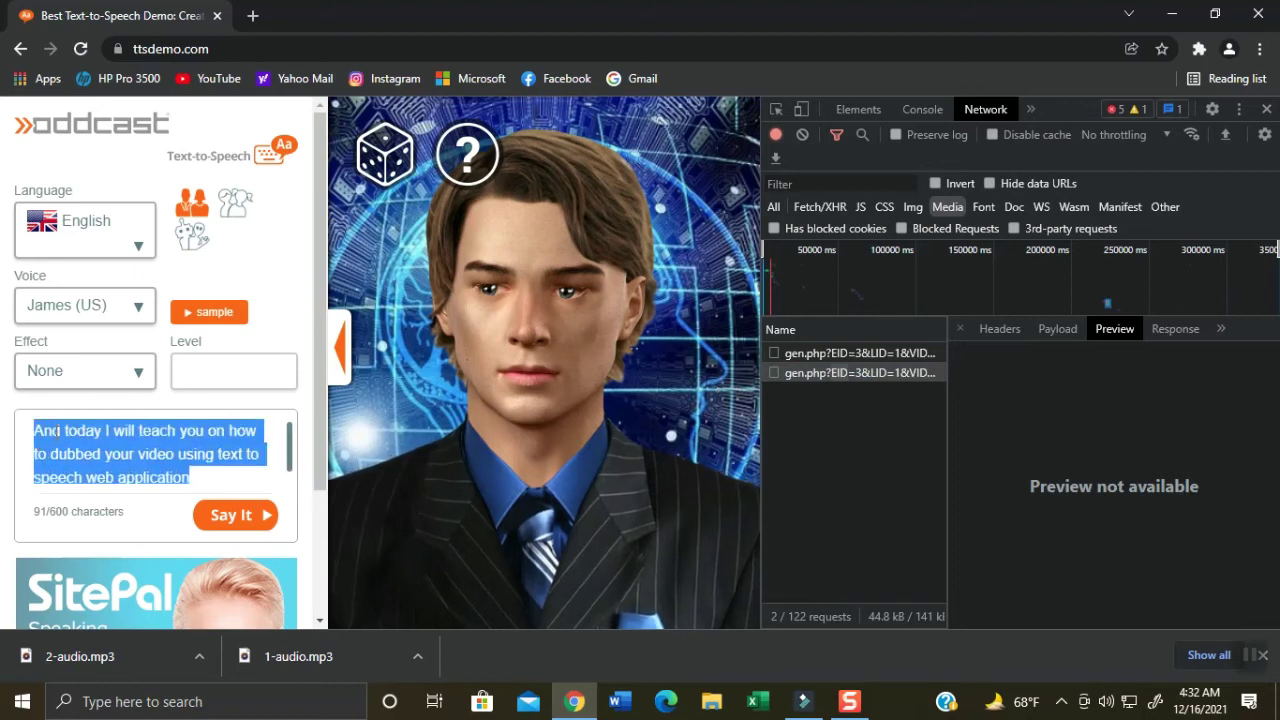
pyautogui.write('Ple')
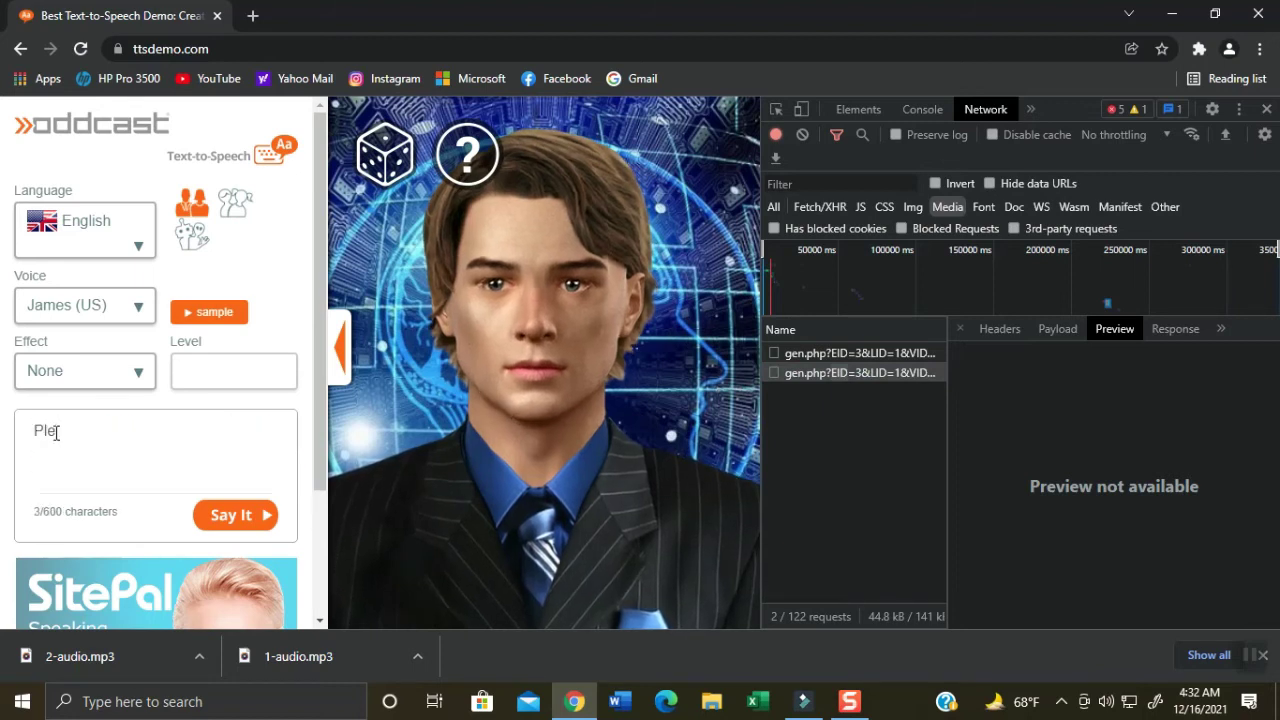
pyautogui.write('as')
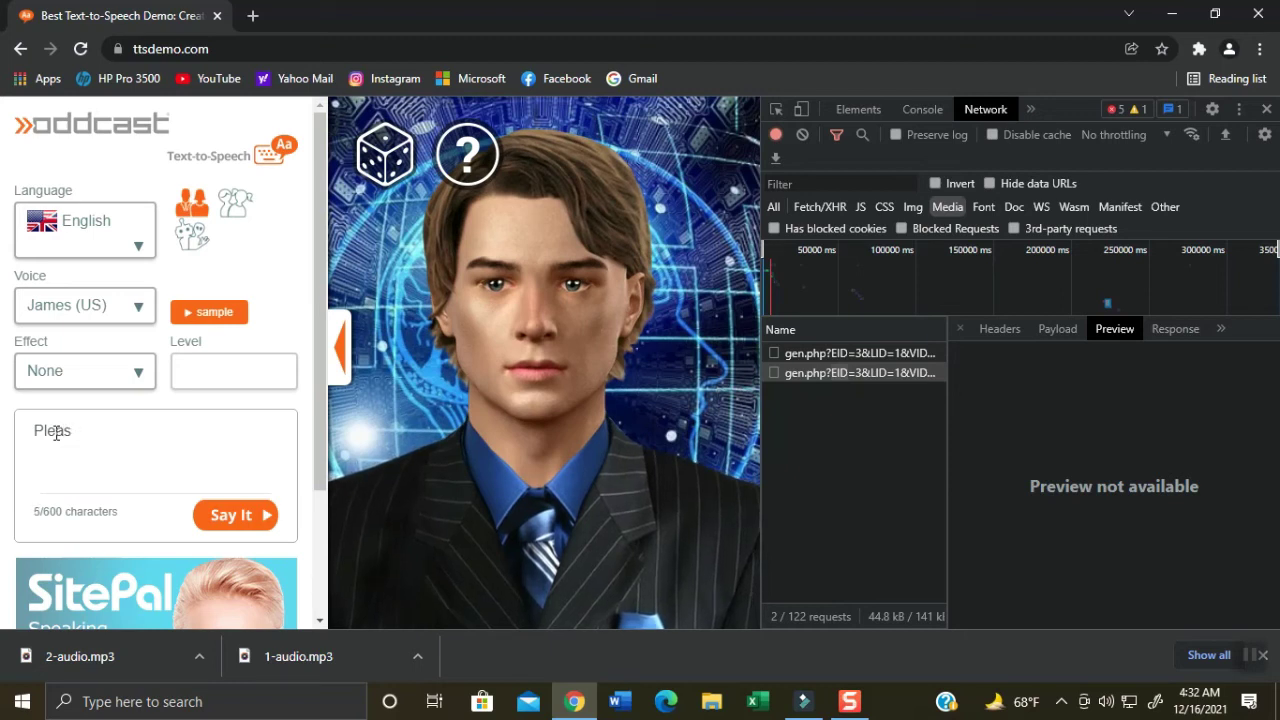
pyautogui.write(' don')
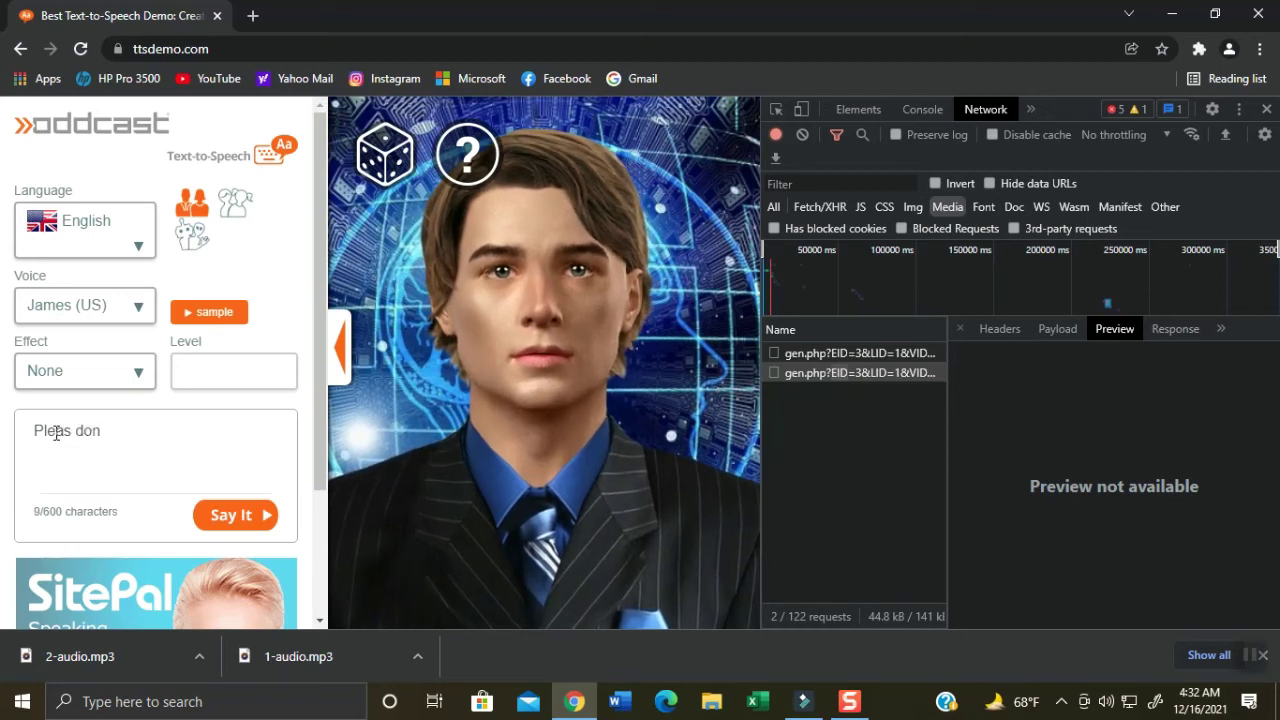
pyautogui.write("'t")
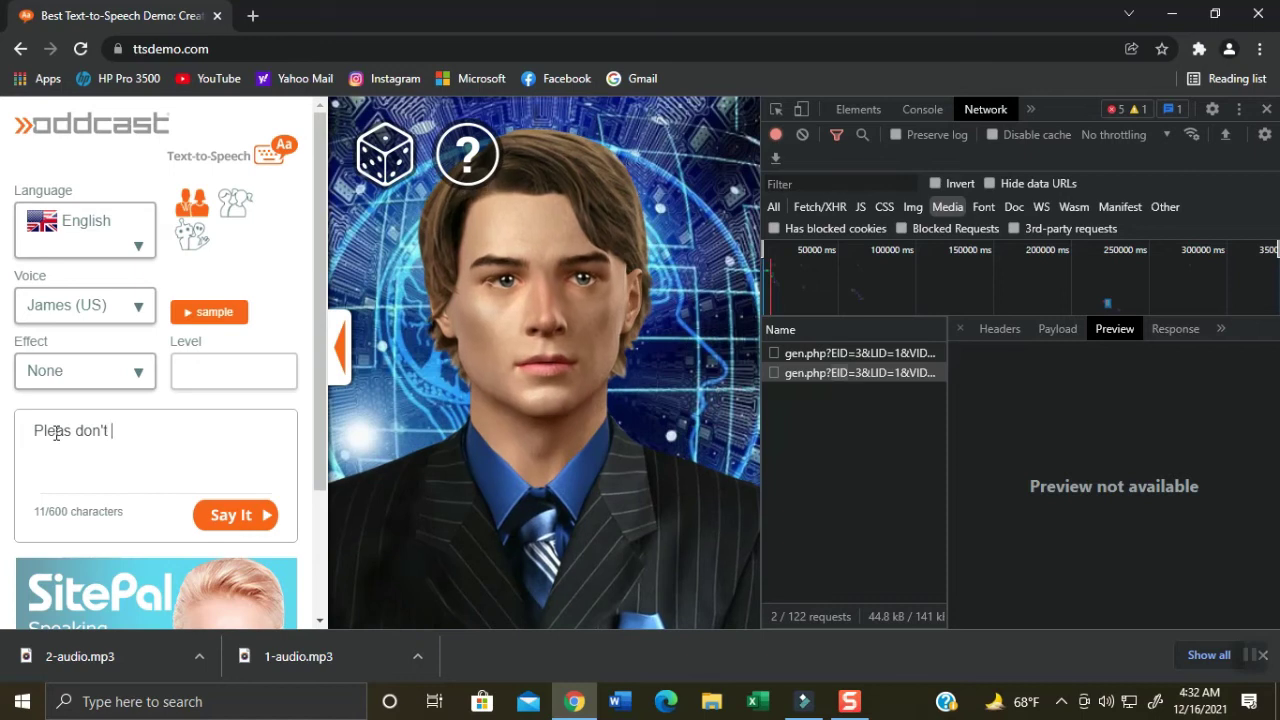
pyautogui.write(' for')
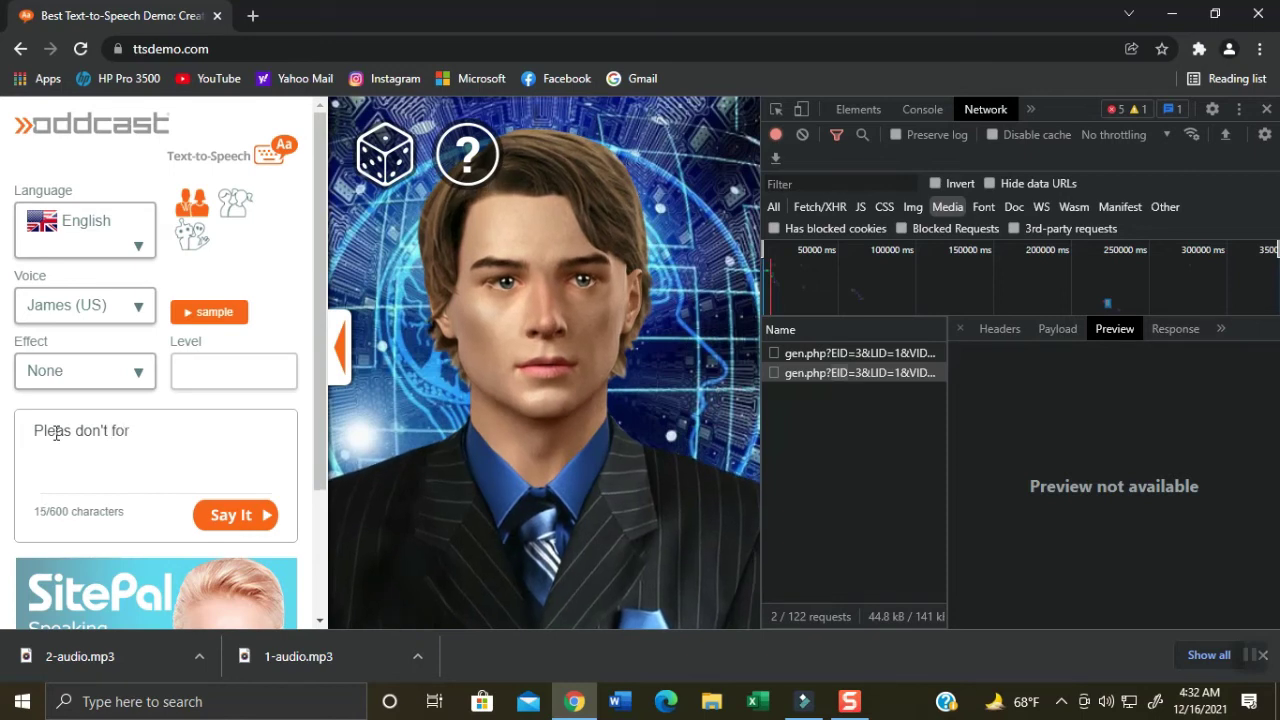
pyautogui.write('get')
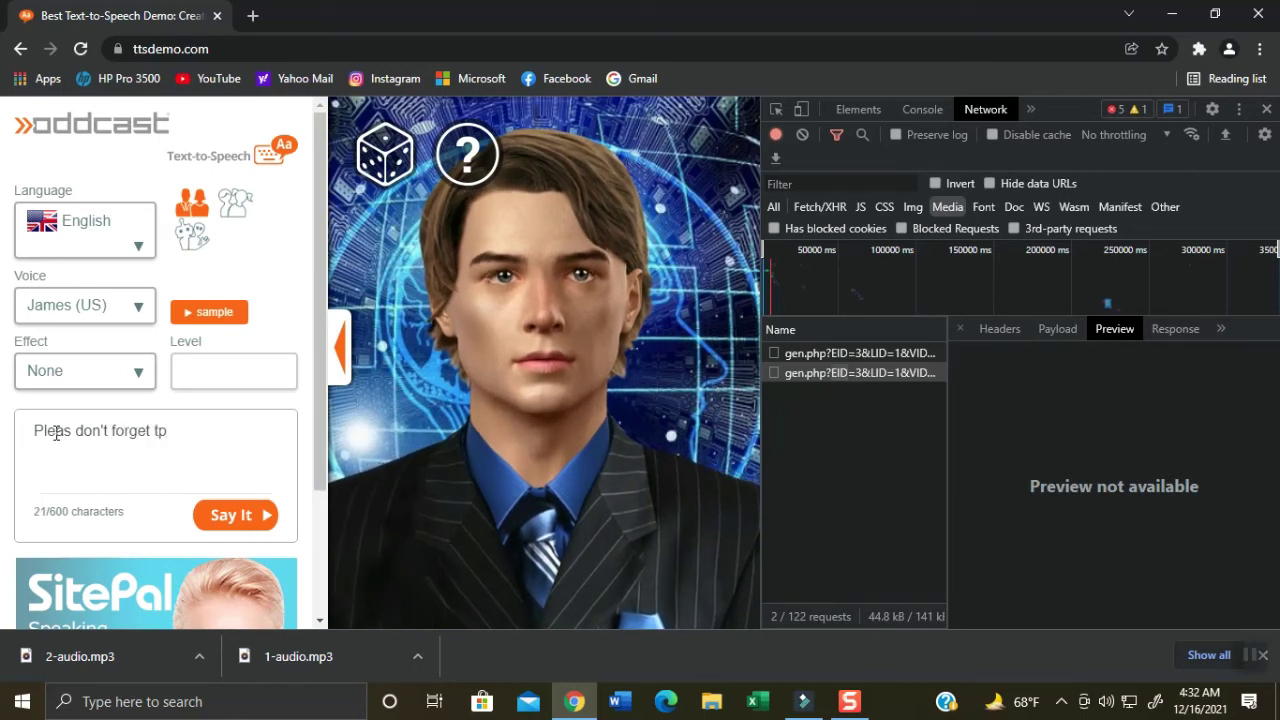
pyautogui.write(' to subs')
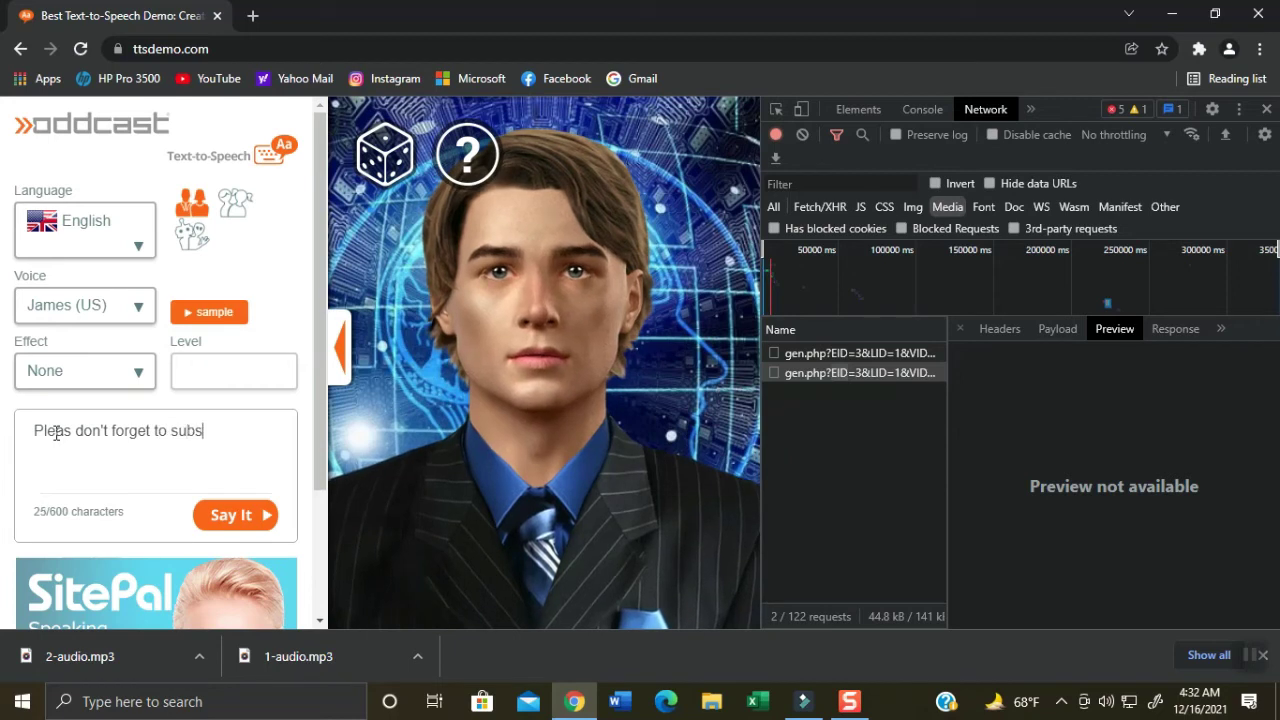
pyautogui.write('cribe m')
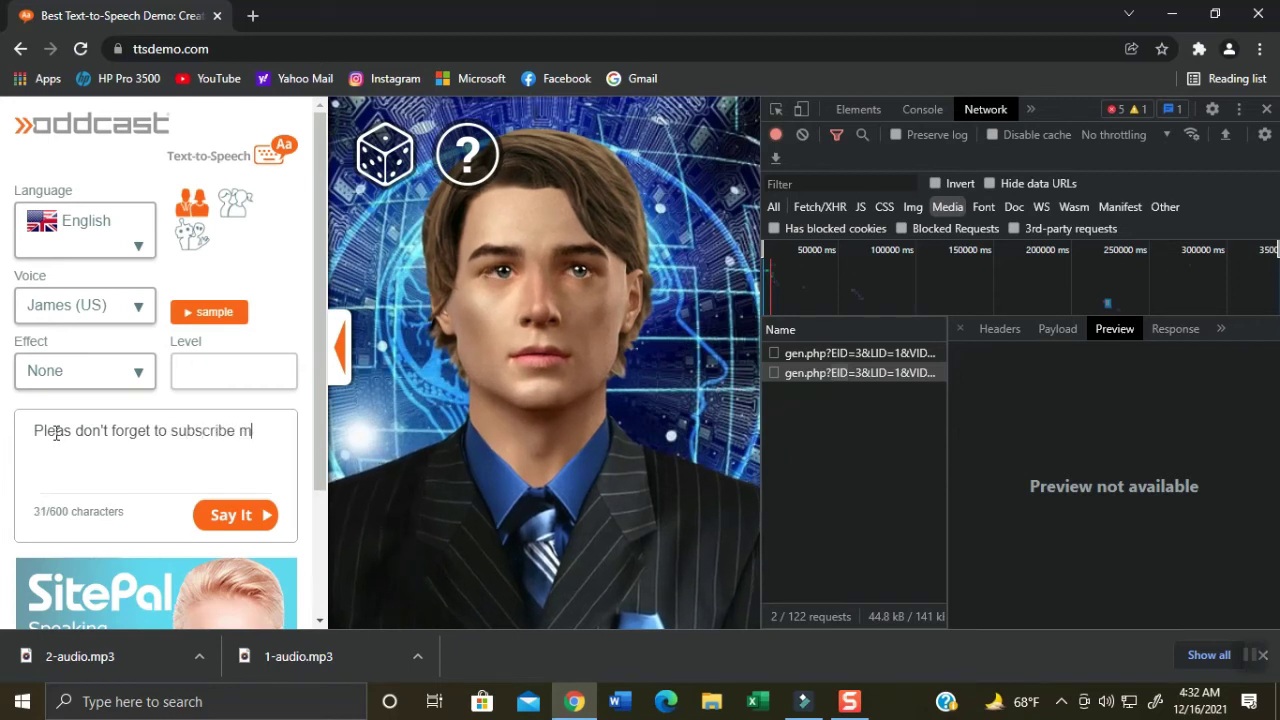
pyautogui.write('y friends')
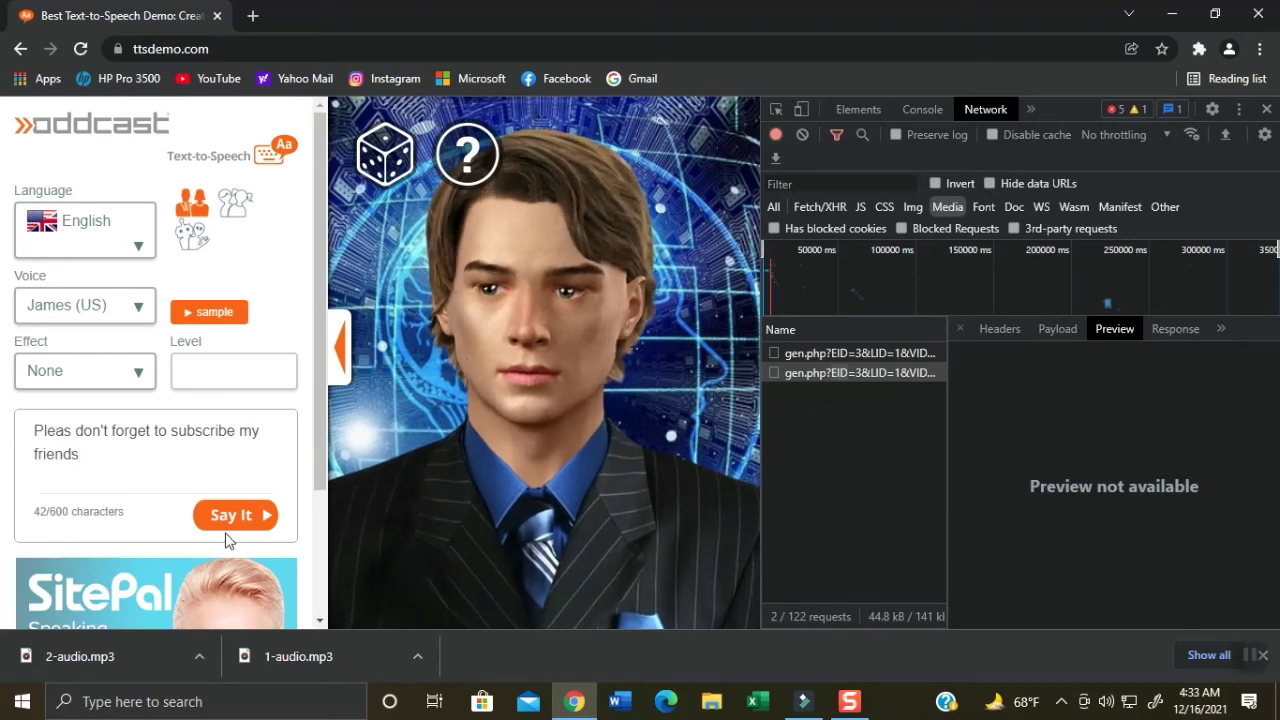
pyautogui.moveTo(79, 455); pyautogui.dragTo(34, 430)
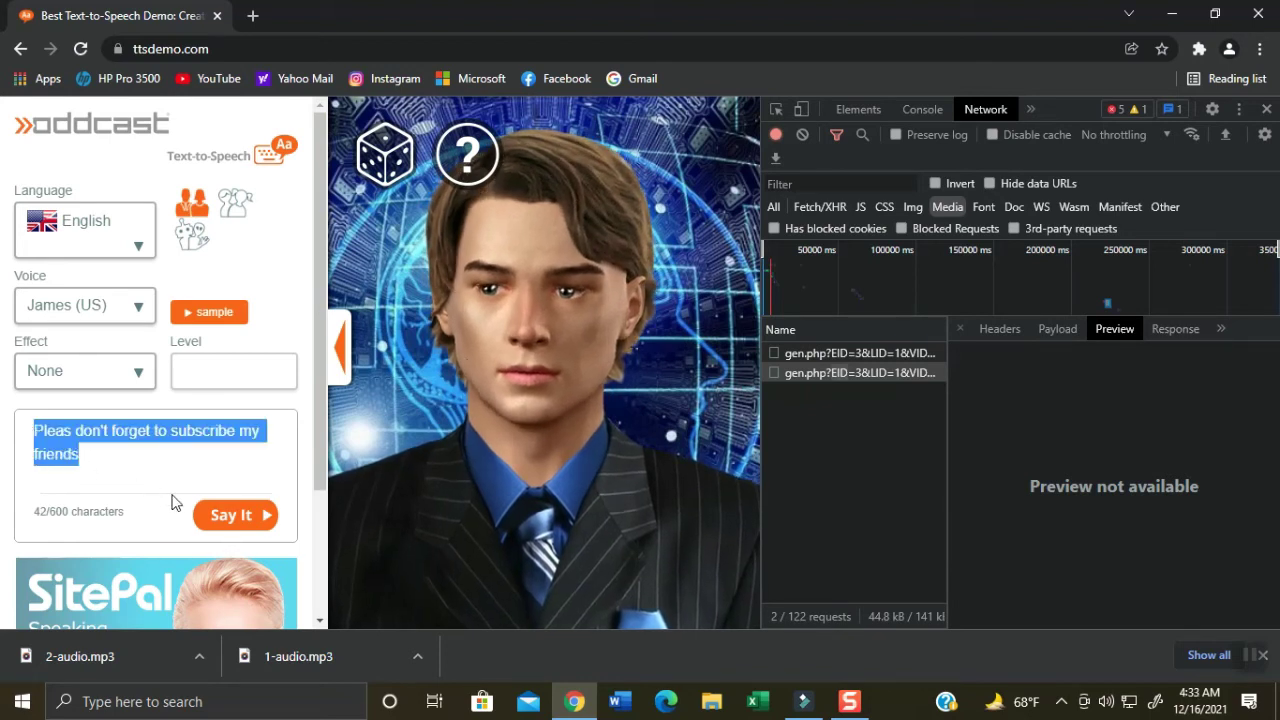
pyautogui.click(262, 517)
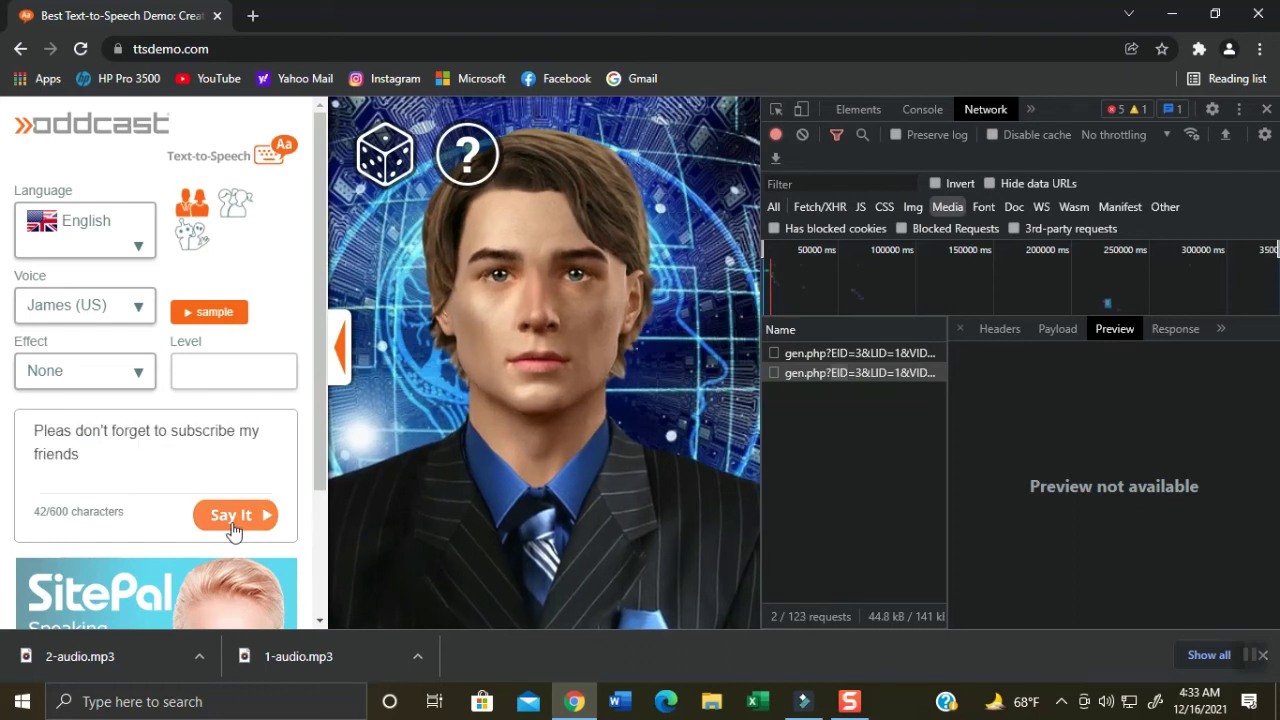
# Step: Play the subscribe message through the avatar, then stop the speech
pyautogui.click(233, 530)
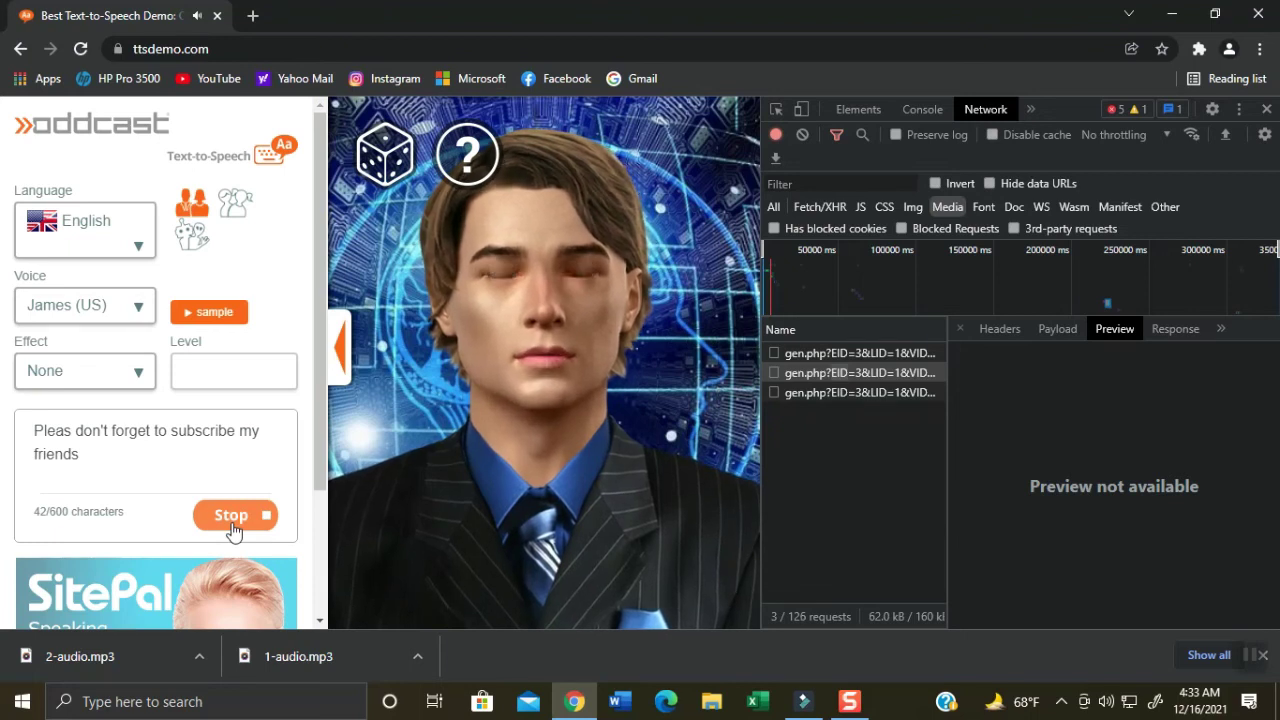
pyautogui.click(240, 520)
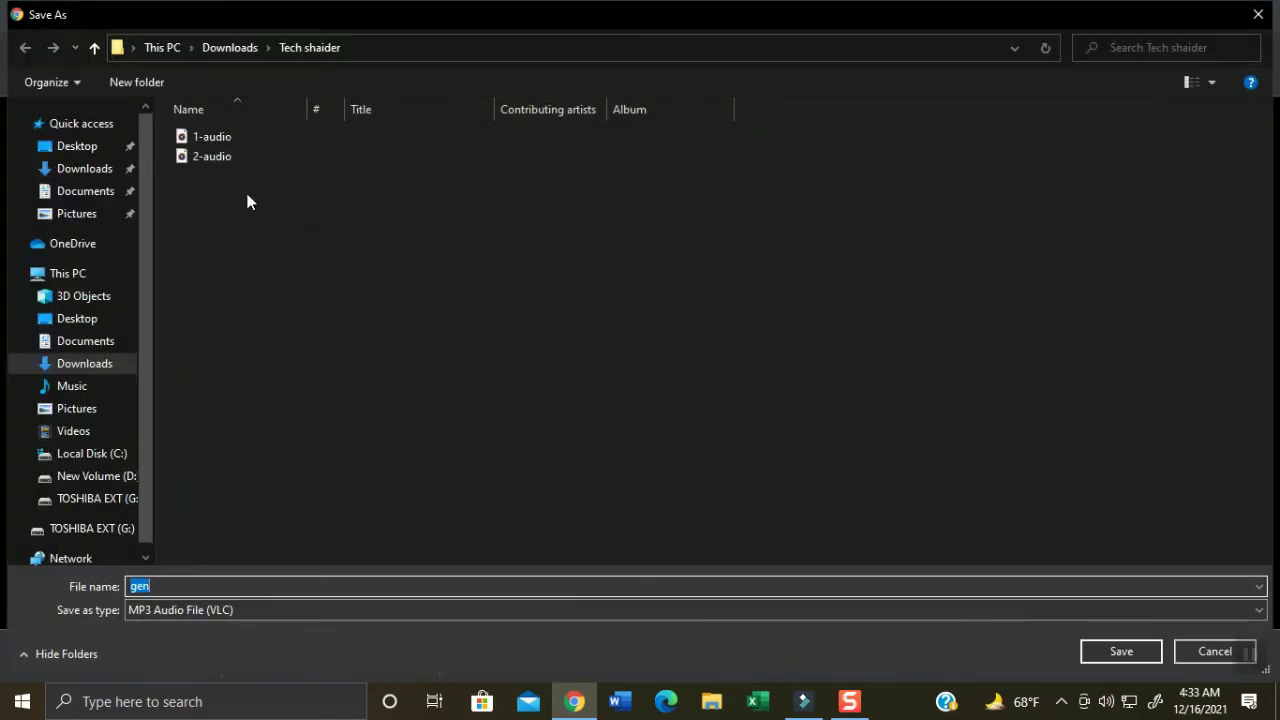
# Step: Save the subscribe clip as 3-audio.mp3 in Tech shaider, based on the 2-audio name
pyautogui.click(209, 160)
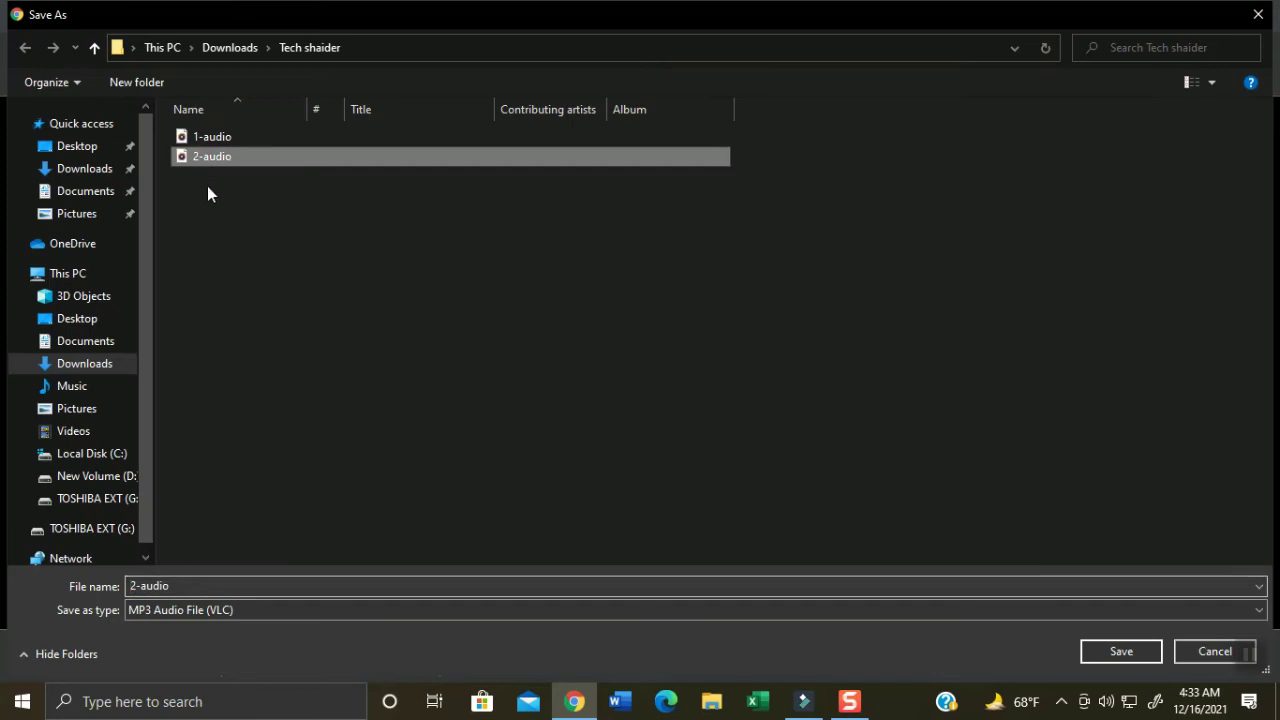
pyautogui.click(132, 586)
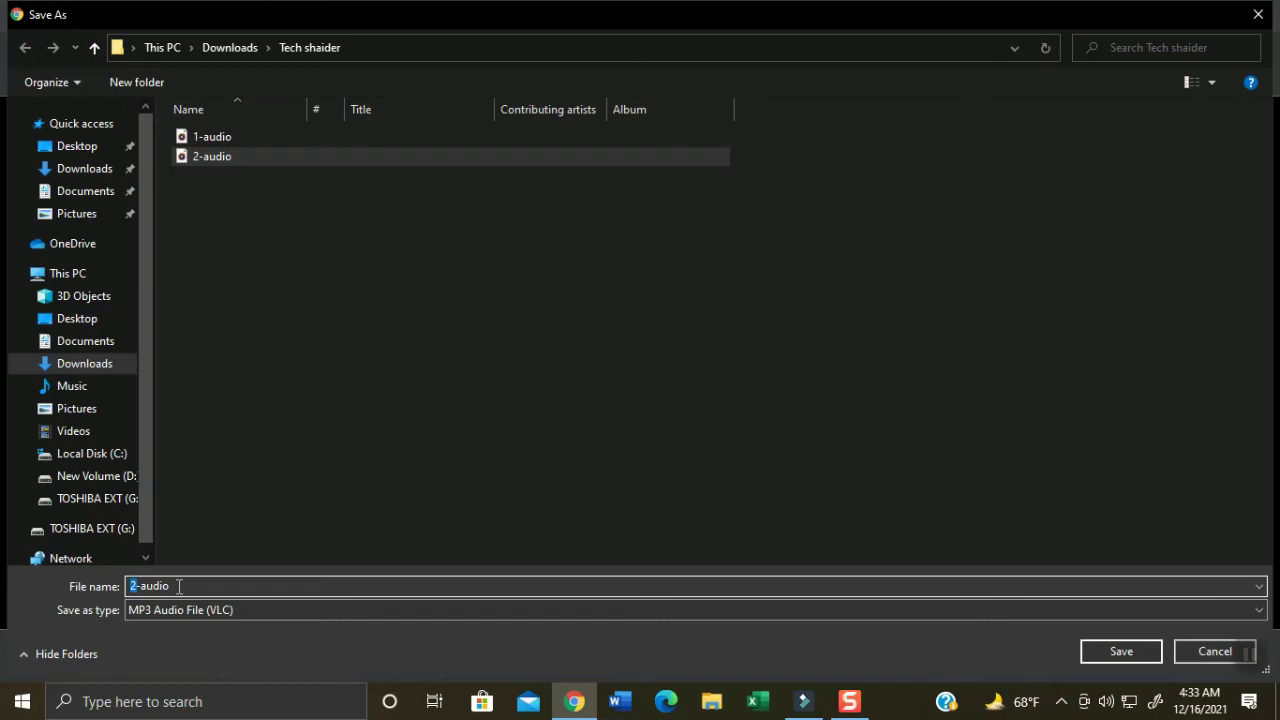
pyautogui.write('3')
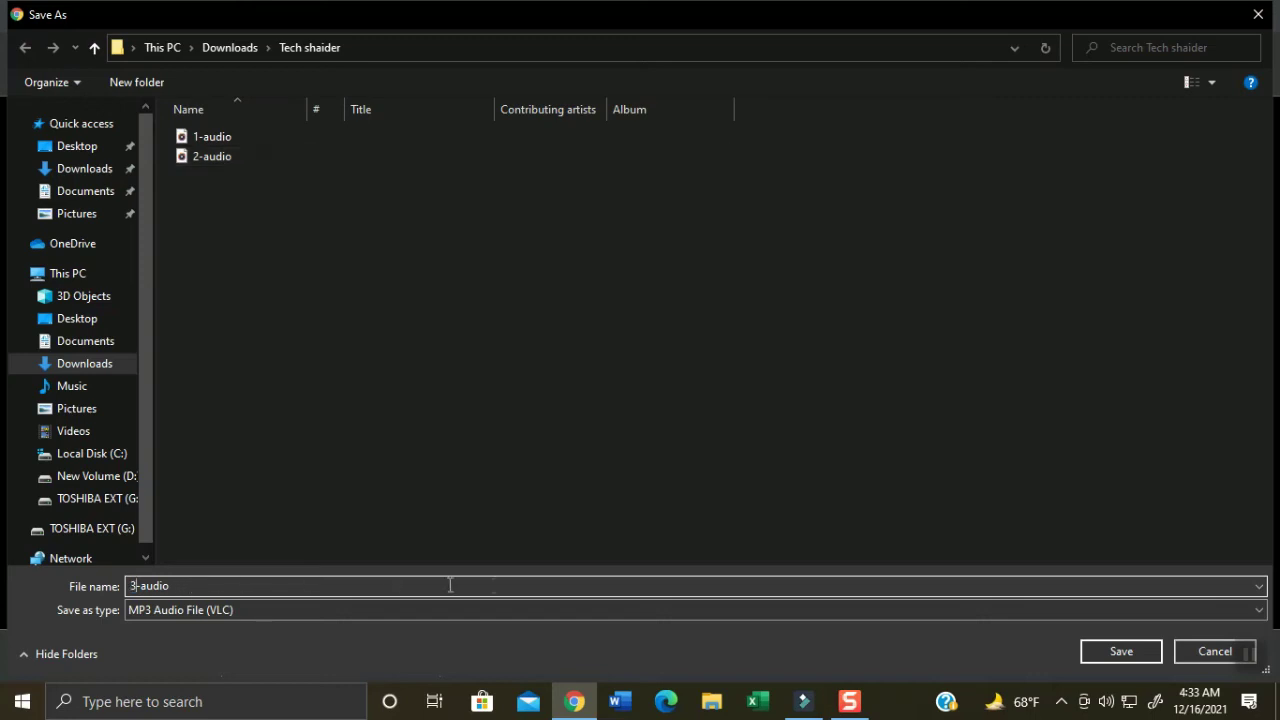
pyautogui.click(1092, 650)
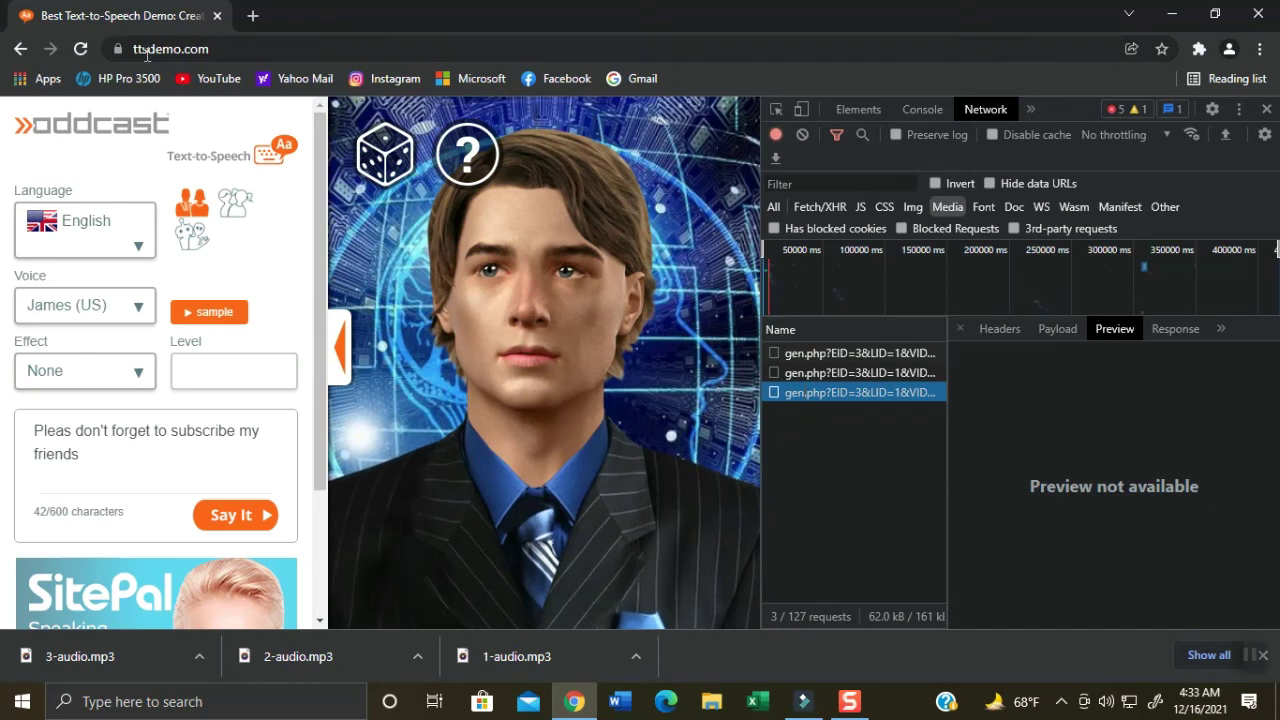
# Step: Leave the ttsdemo page and bring up an untitled project in the video editor
pyautogui.click(228, 48)
pyautogui.click(91, 177)
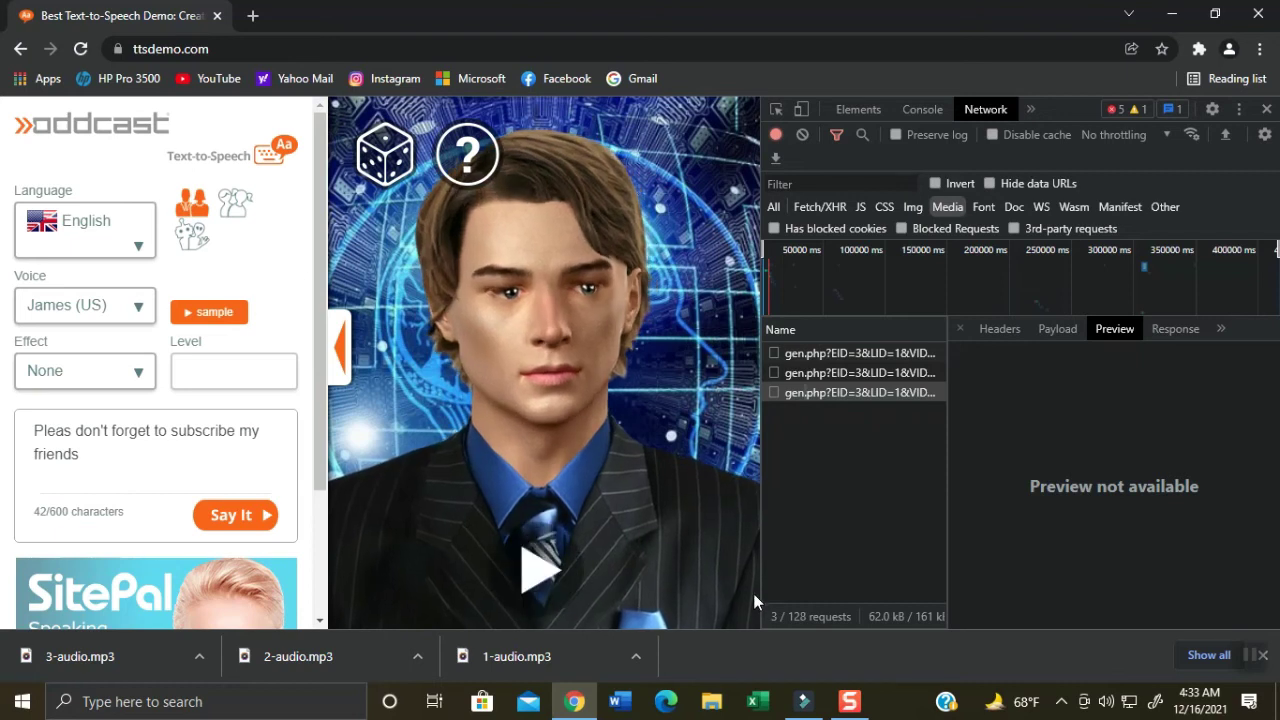
pyautogui.click(1248, 657)
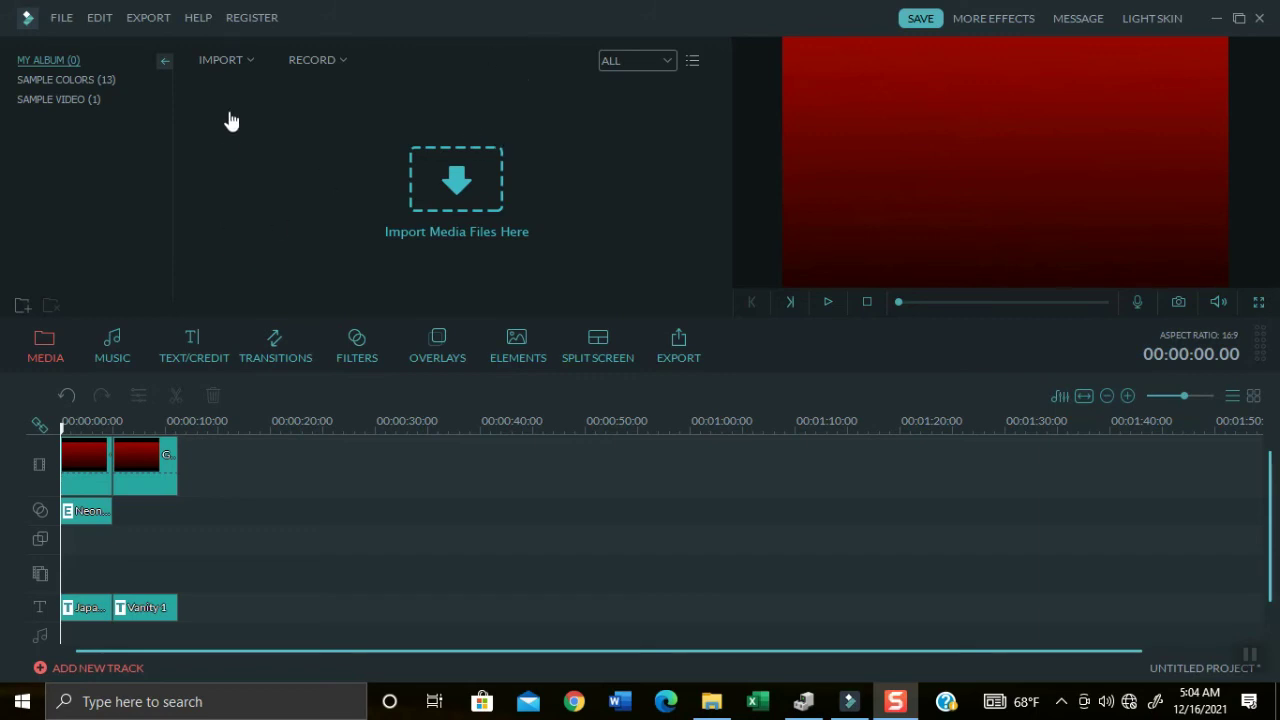
pyautogui.click(198, 18)
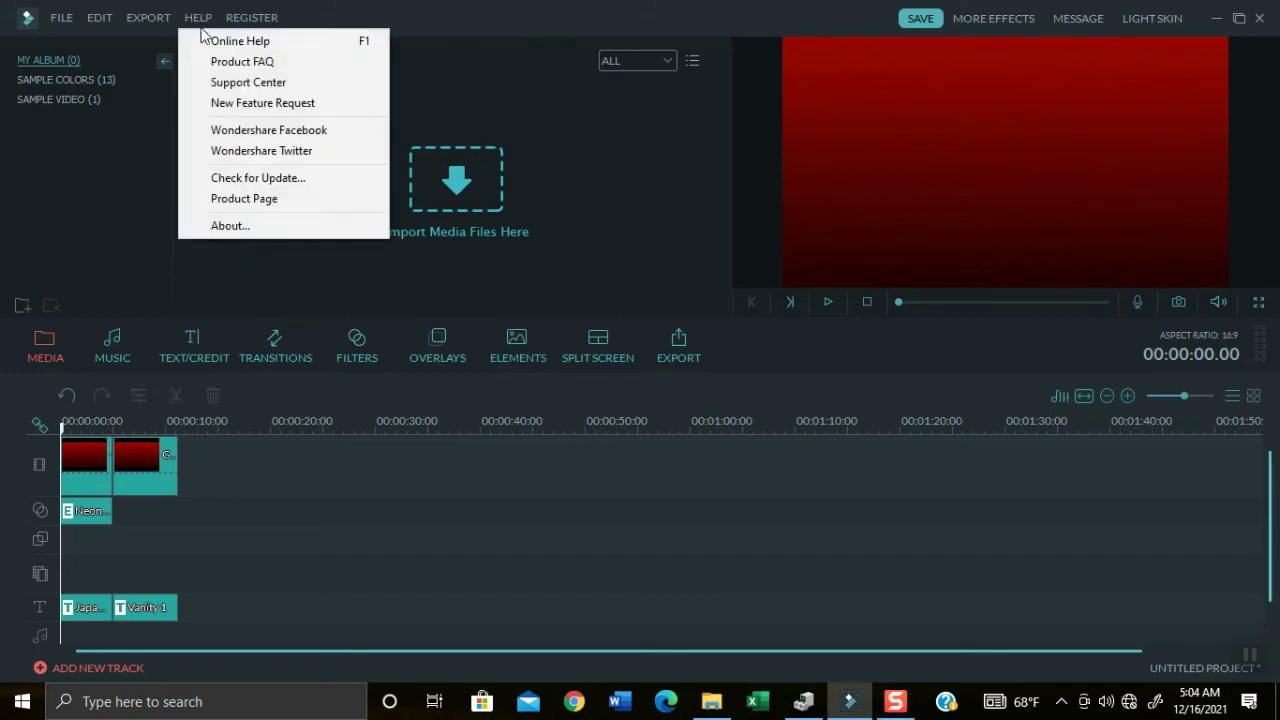
pyautogui.click(208, 228)
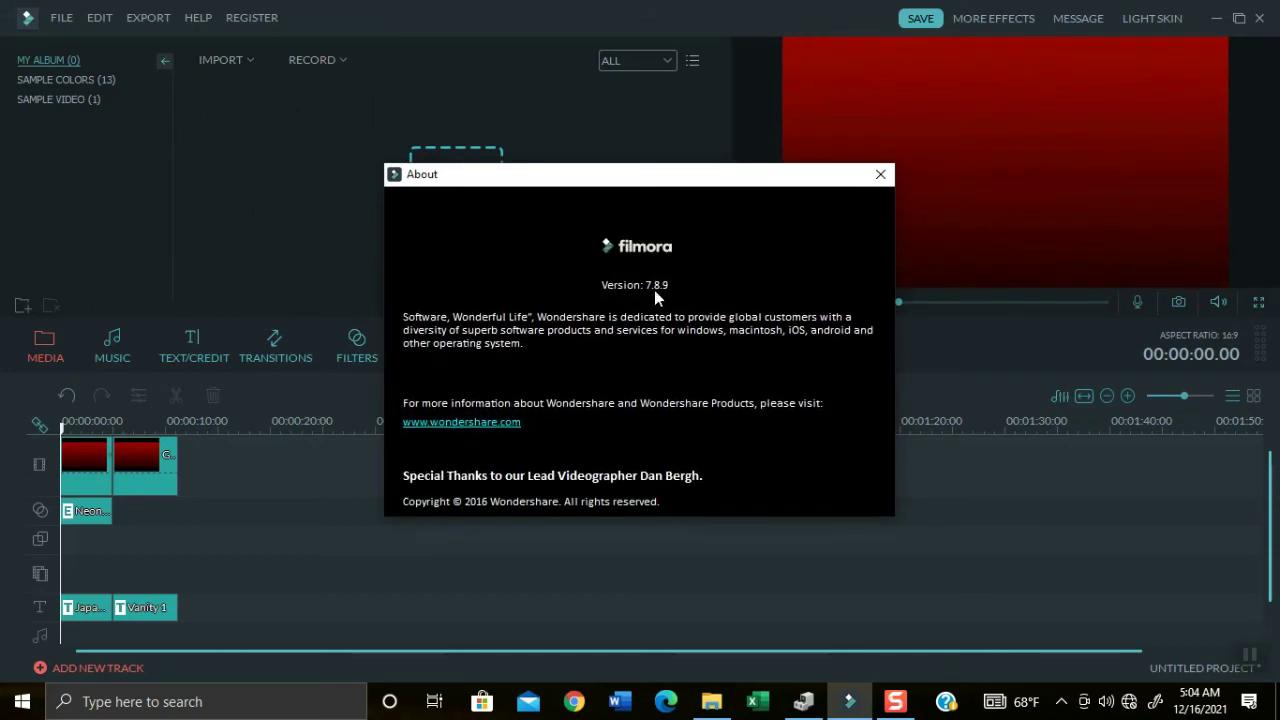
pyautogui.click(877, 177)
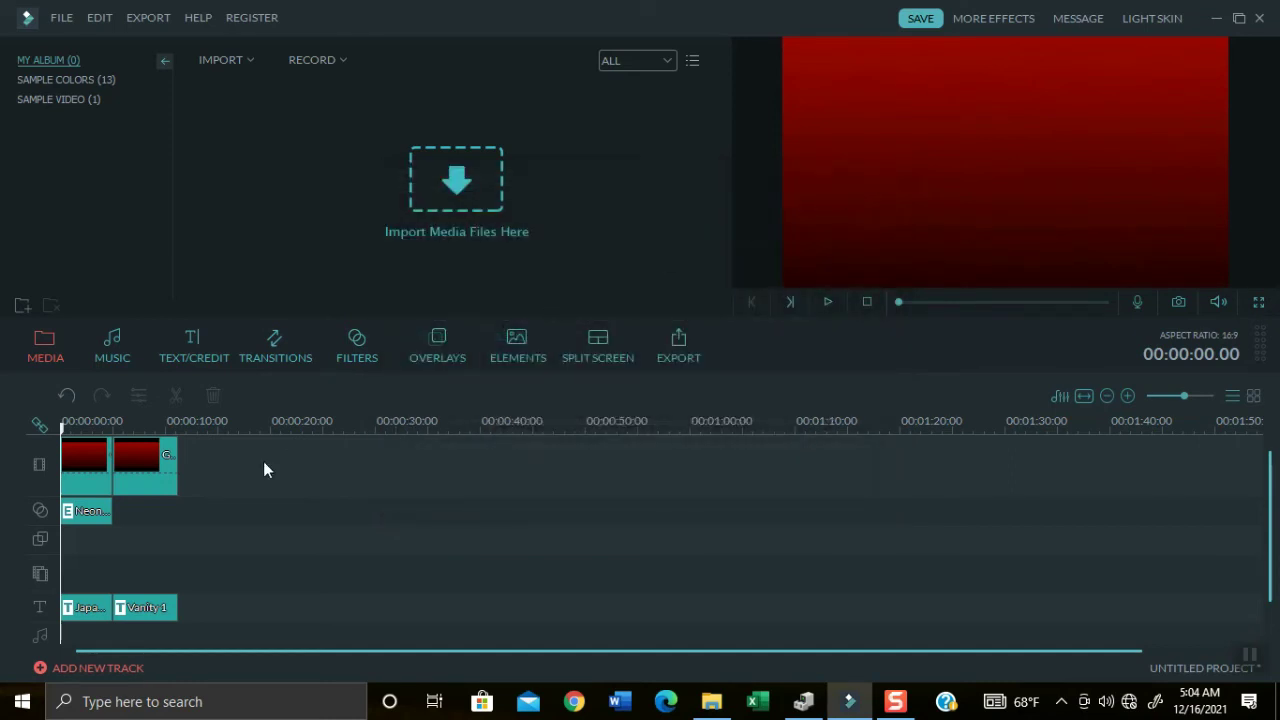
pyautogui.click(93, 483)
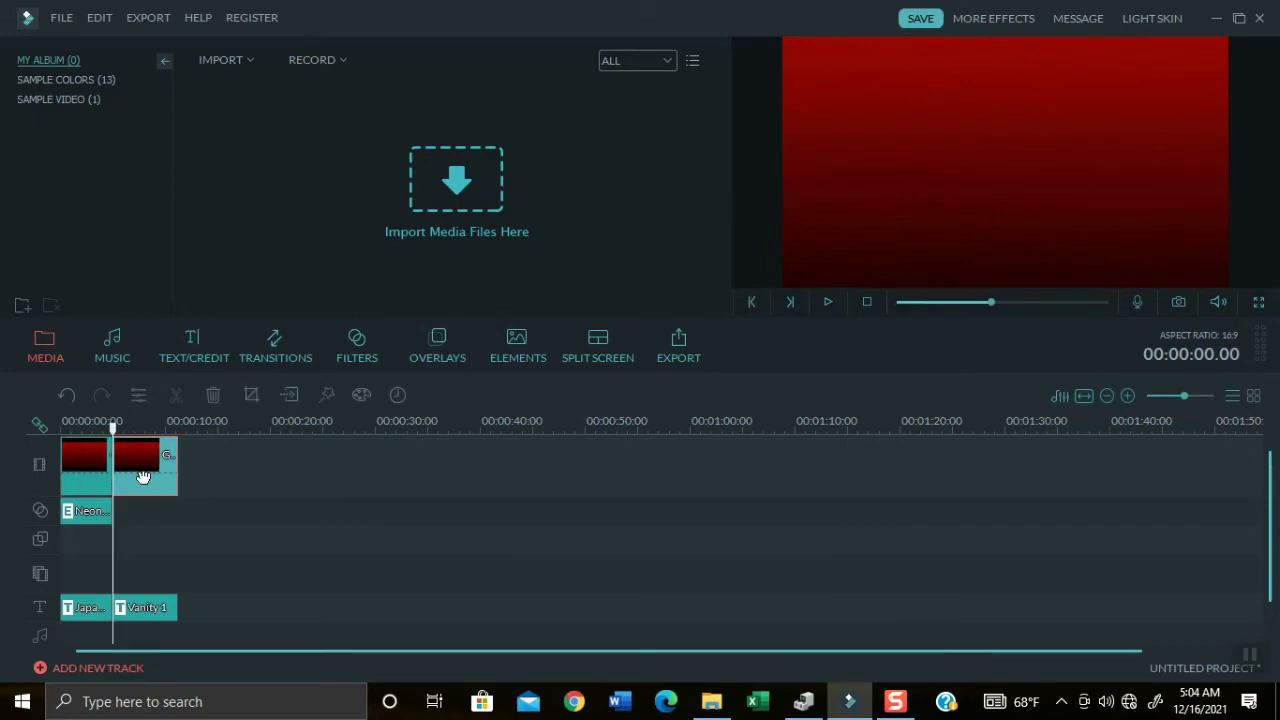
pyautogui.click(93, 513)
pyautogui.click(87, 603)
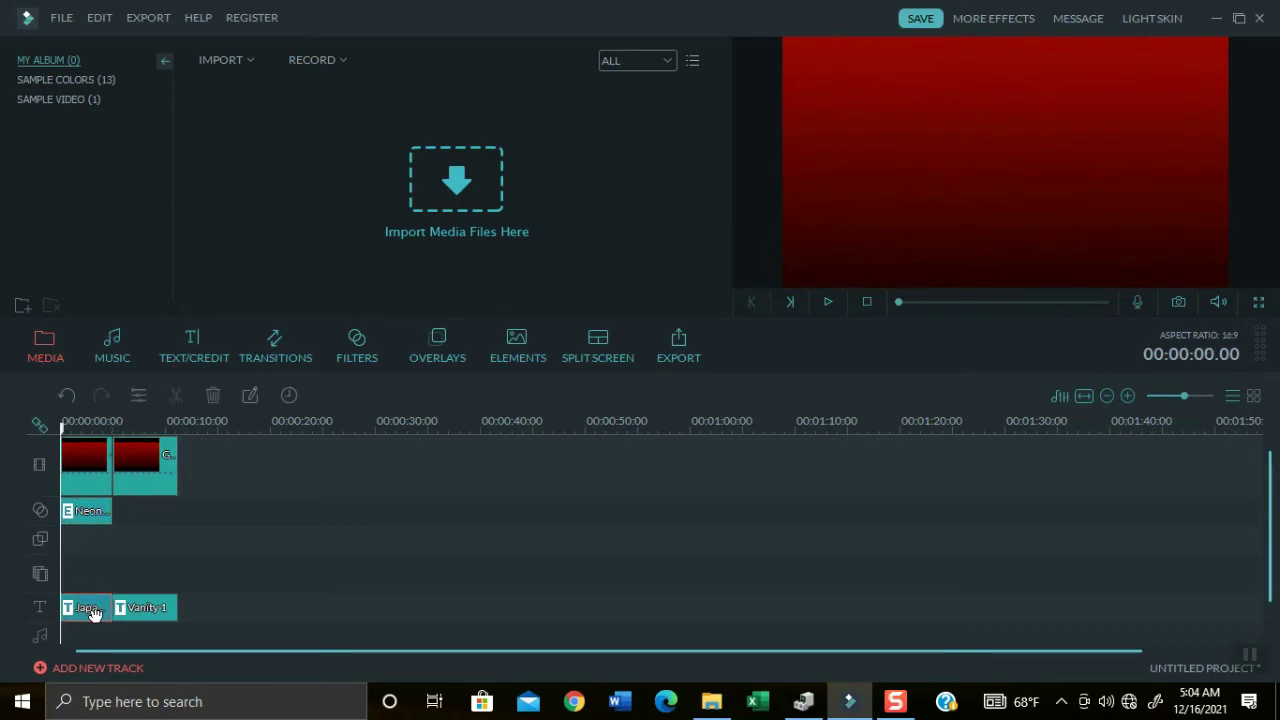
pyautogui.click(141, 607)
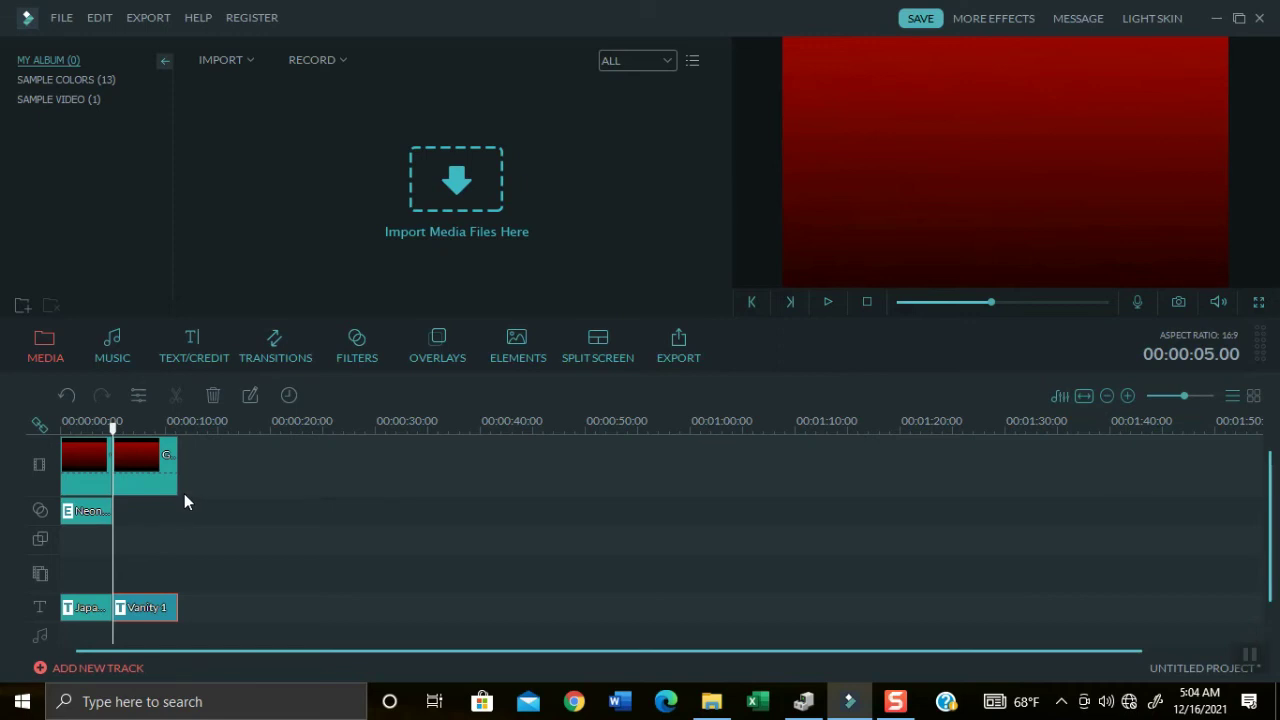
pyautogui.click(865, 306)
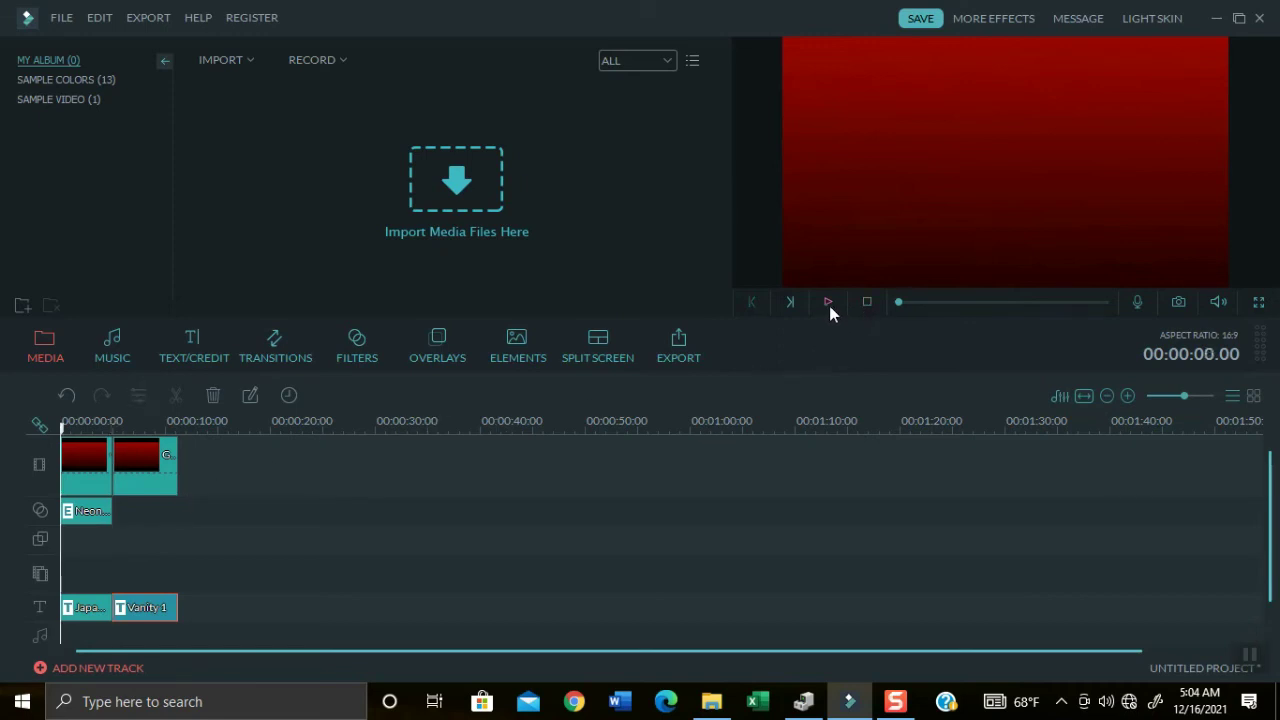
pyautogui.click(829, 305)
# Step: Import 1-audio, 2-audio and 3-audio from the Tech shaider folder into My Album
pyautogui.click(458, 207)
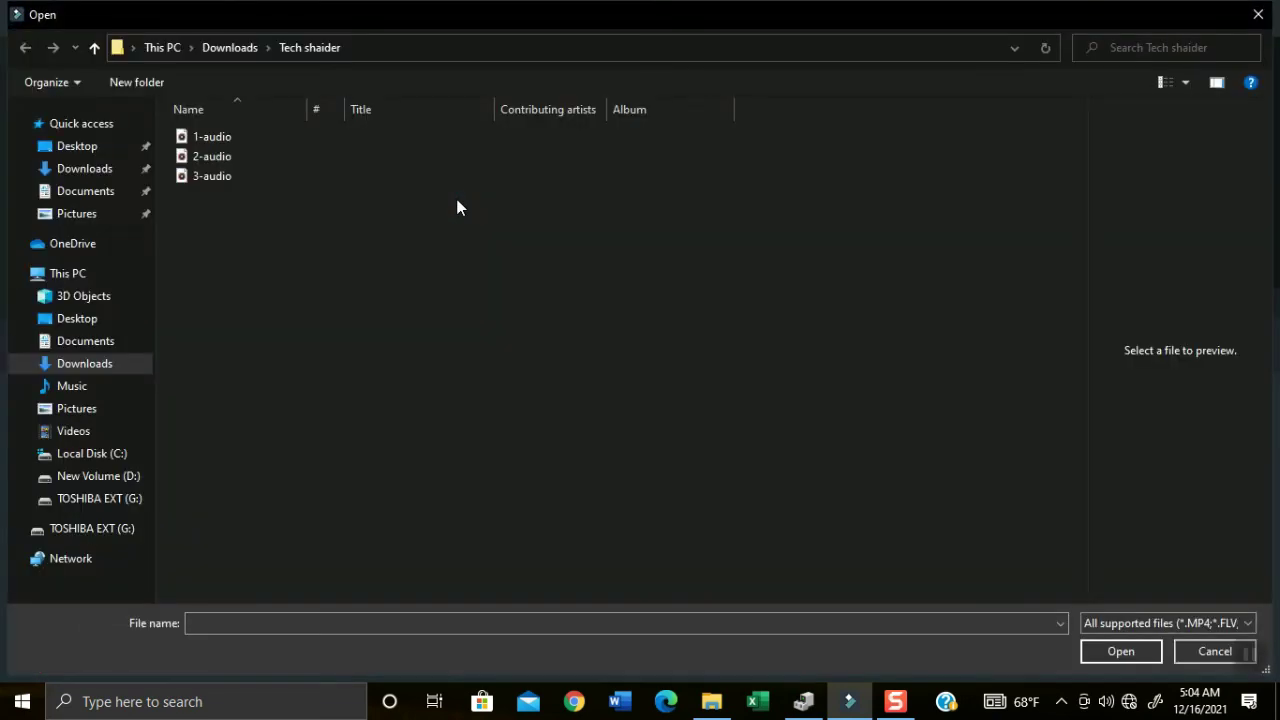
pyautogui.click(238, 138)
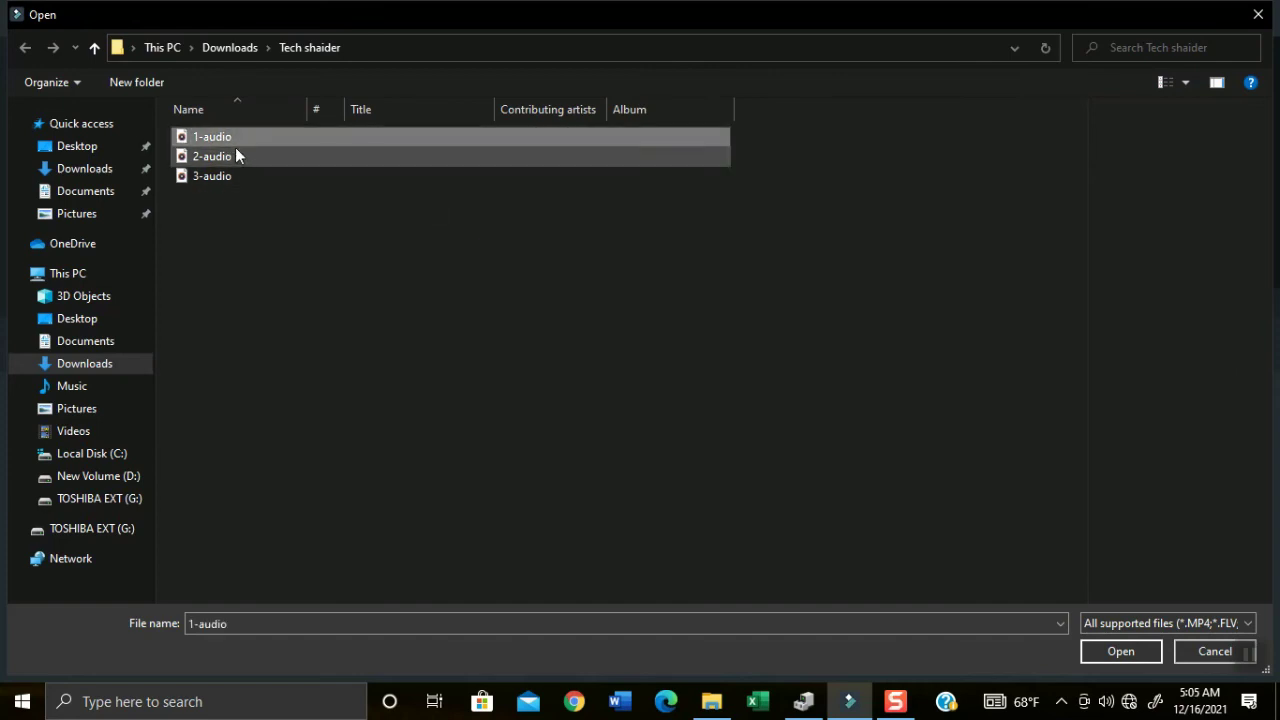
pyautogui.keyDown('ctrl'); pyautogui.click(232, 154); pyautogui.keyUp('ctrl')
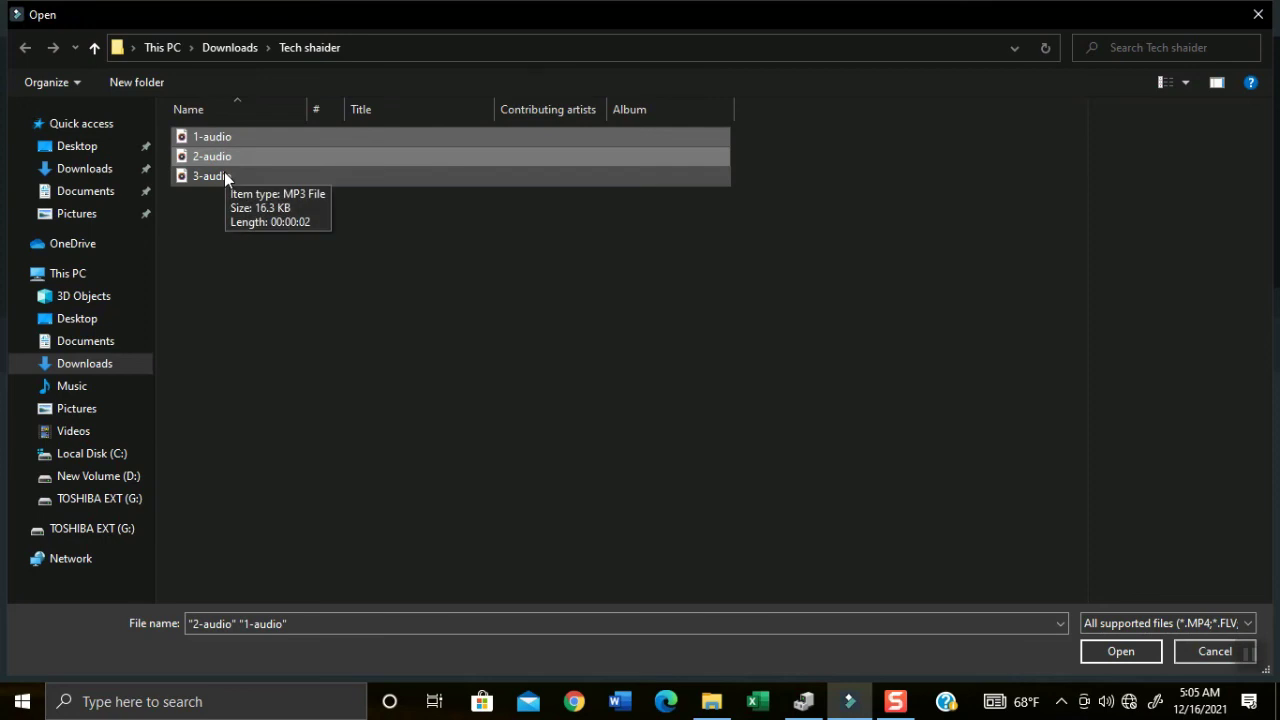
pyautogui.press('Return')
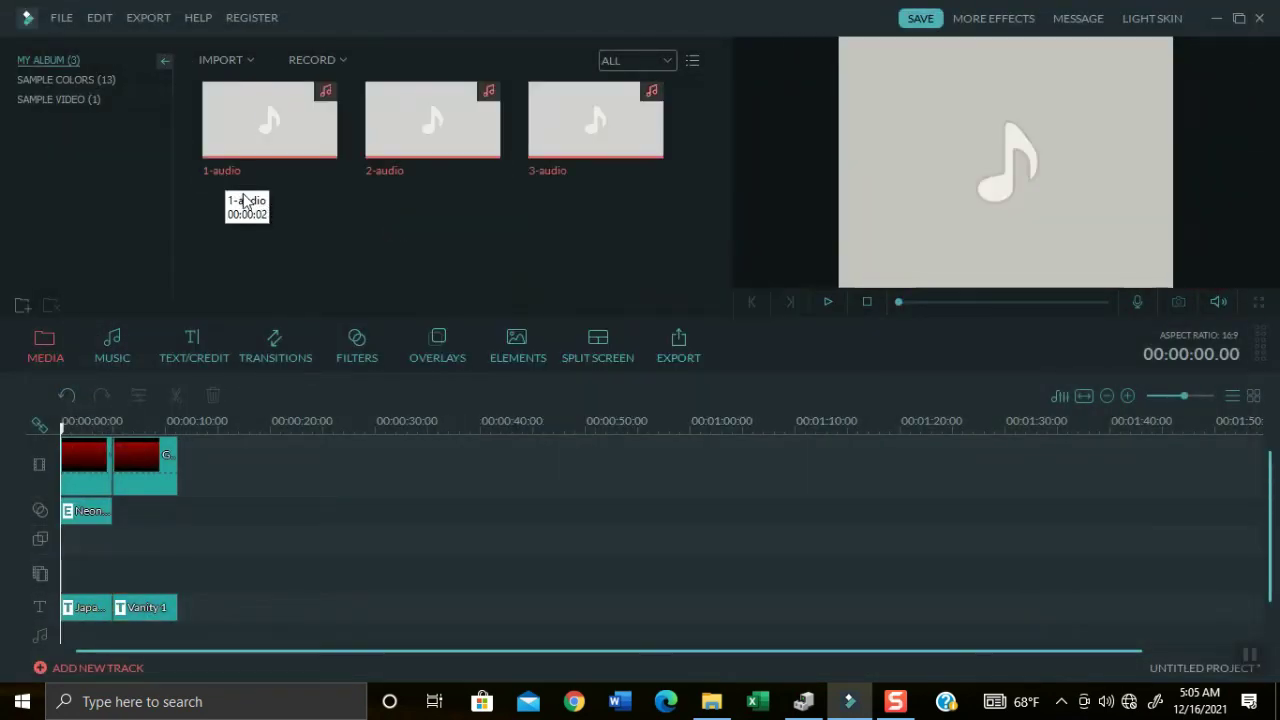
# Step: Put 1-audio, 2-audio and 3-audio on the timeline's music track beneath the sample video
pyautogui.moveTo(248, 150)
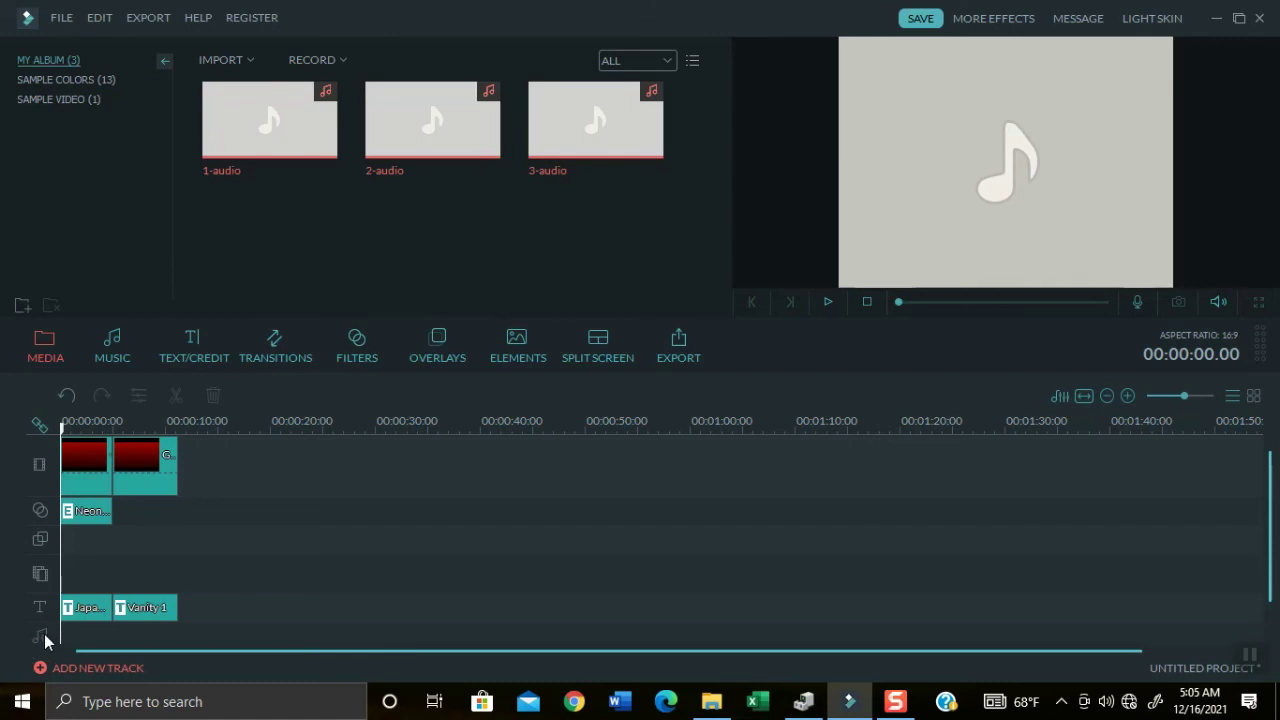
pyautogui.moveTo(269, 122)
pyautogui.click(269, 122)
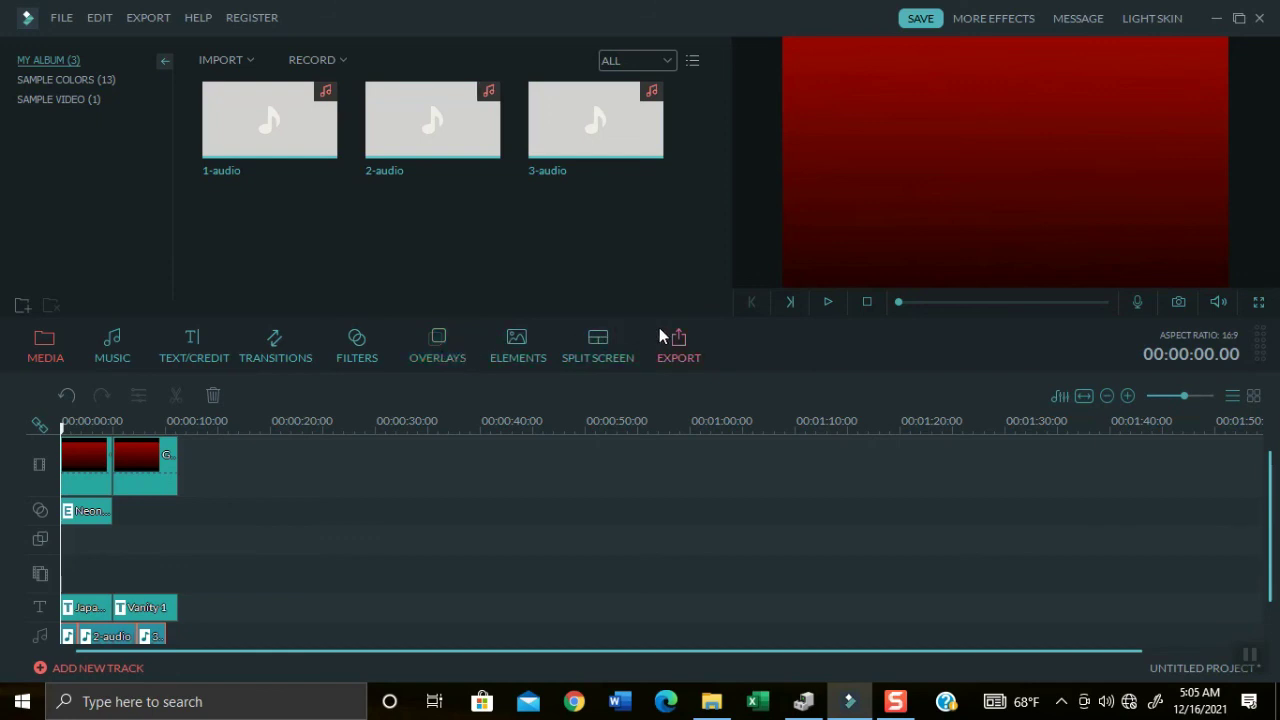
pyautogui.click(829, 301)
pyautogui.click(831, 303)
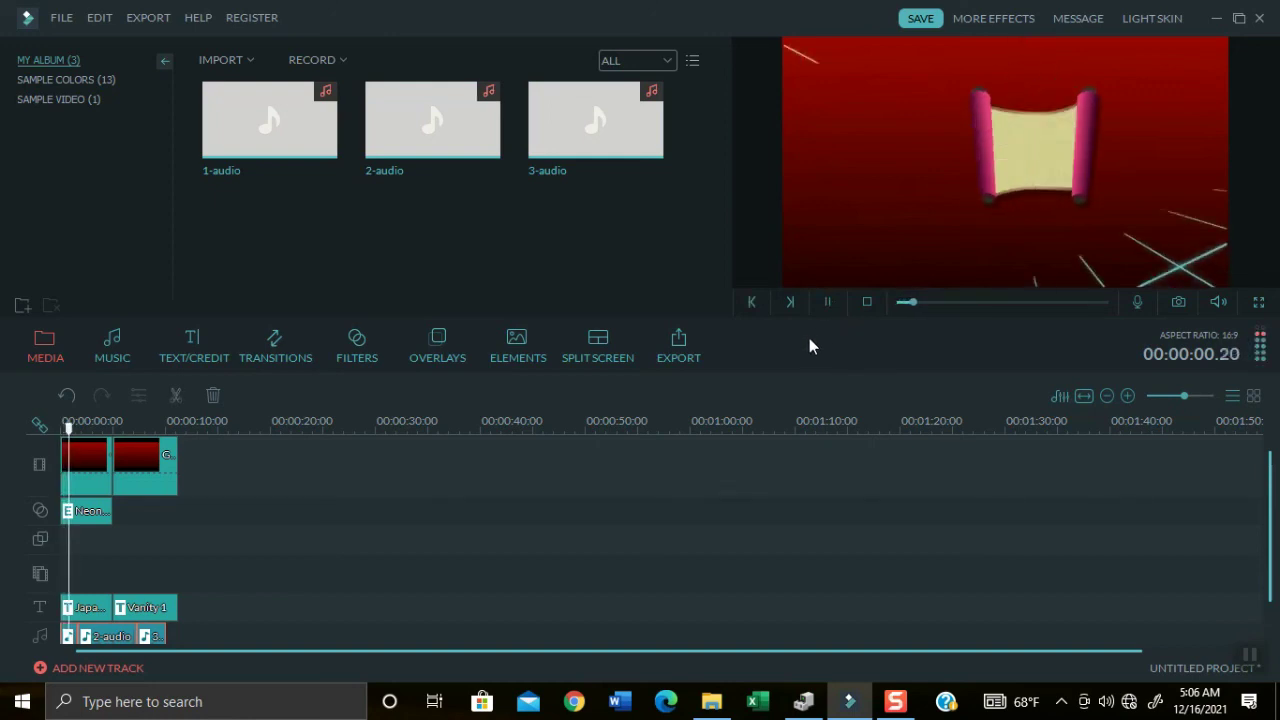